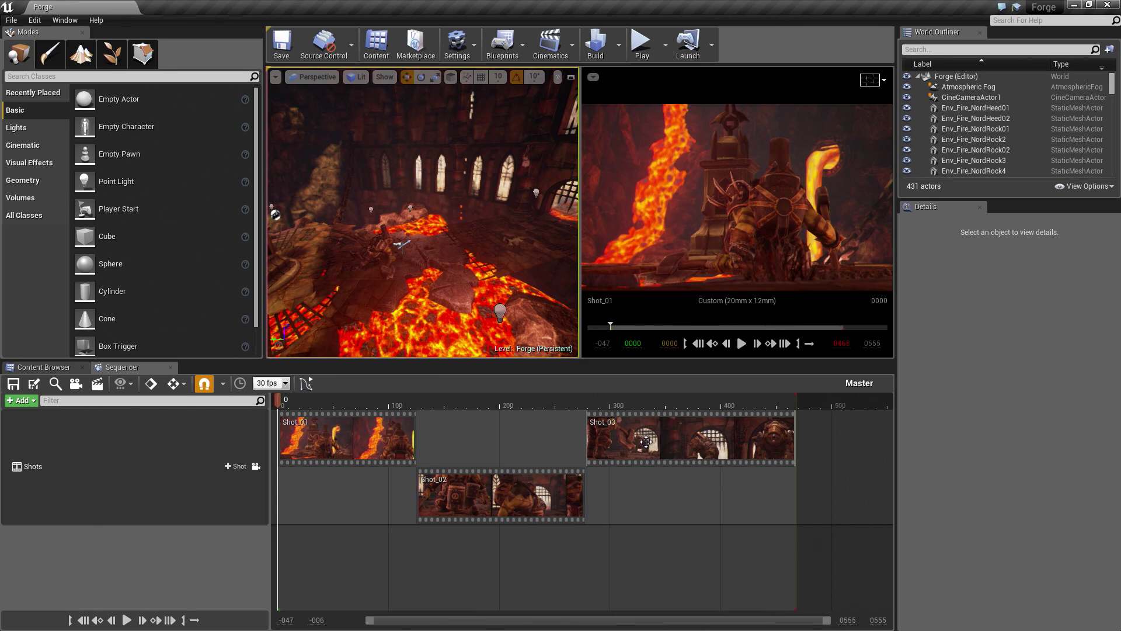
Step: Preview the Master sequence, inspect Shot_01's tracks, then jump the playhead to frame 468
left_click(741, 344)
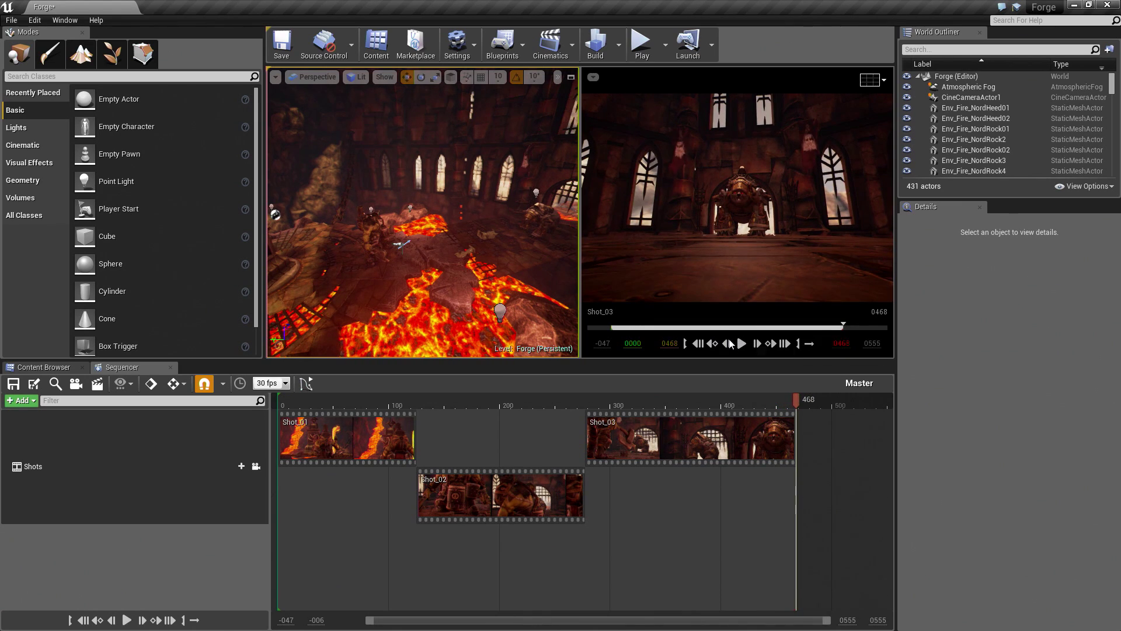
double_click(323, 432)
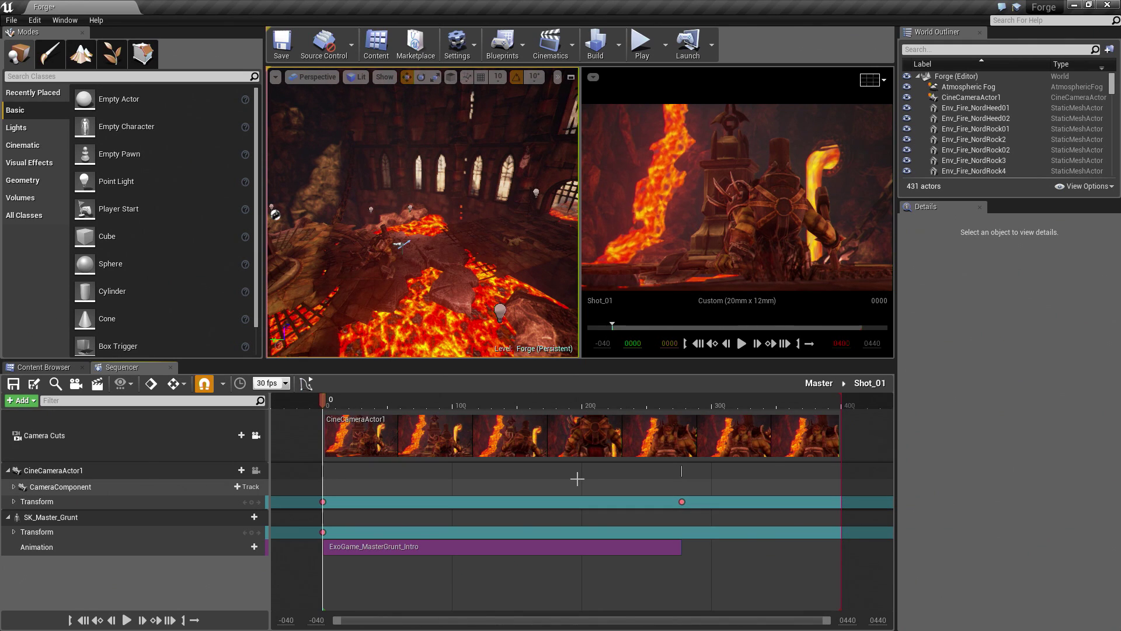
left_click(815, 383)
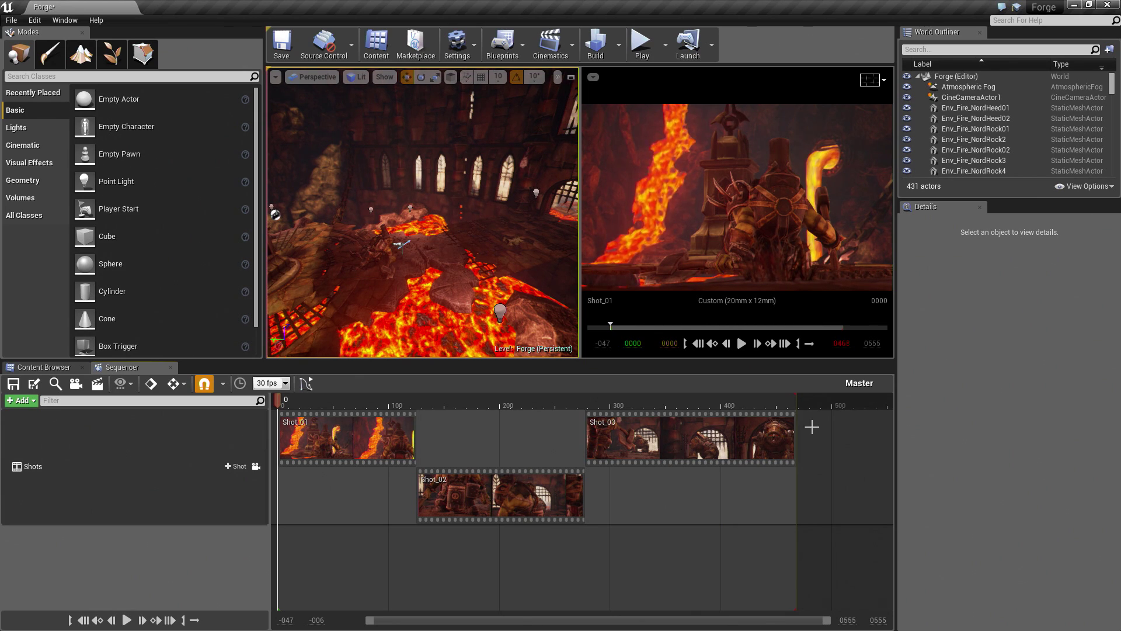
left_click(786, 344)
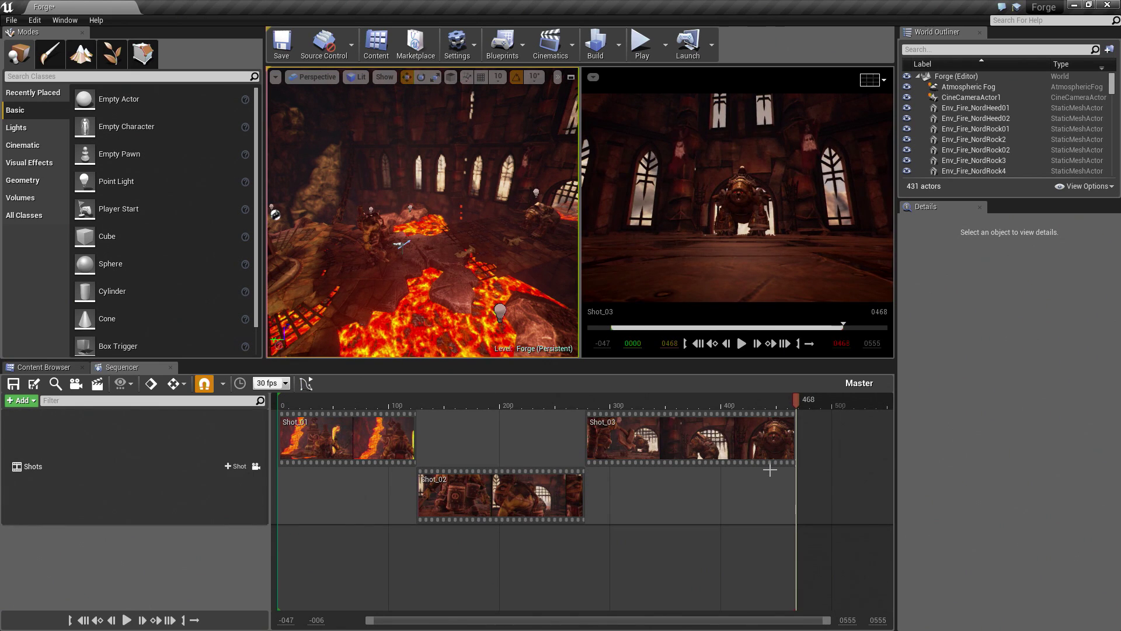
Step: Insert a new shot named Shot_04 after Shot_03 at frame 468, saved in /Game/Cinematics
left_click(746, 439)
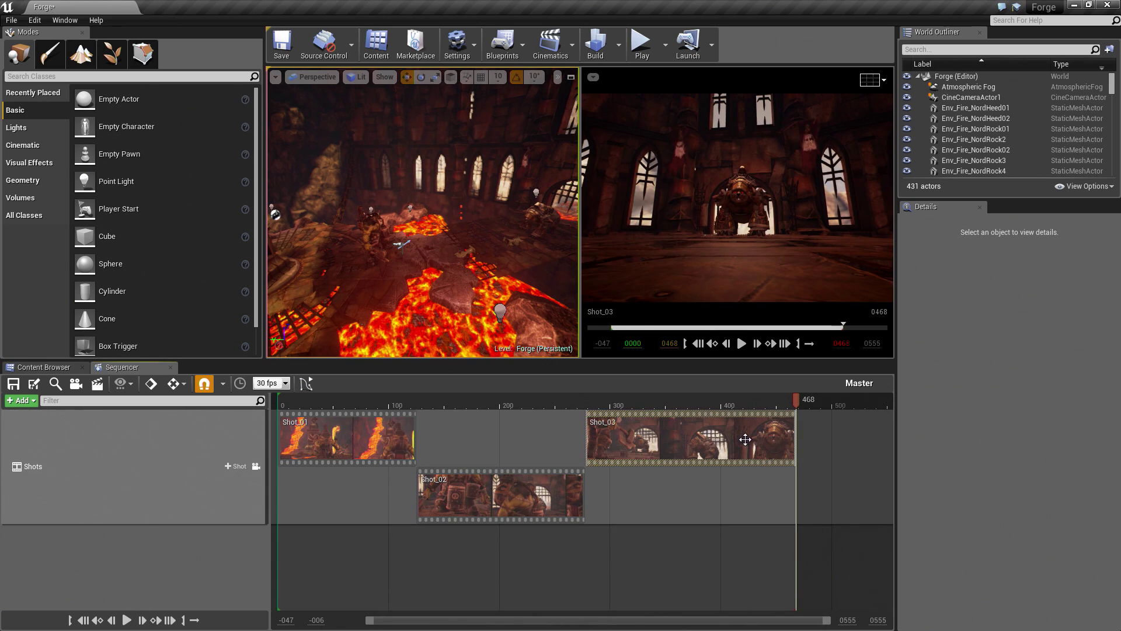
right_click(743, 439)
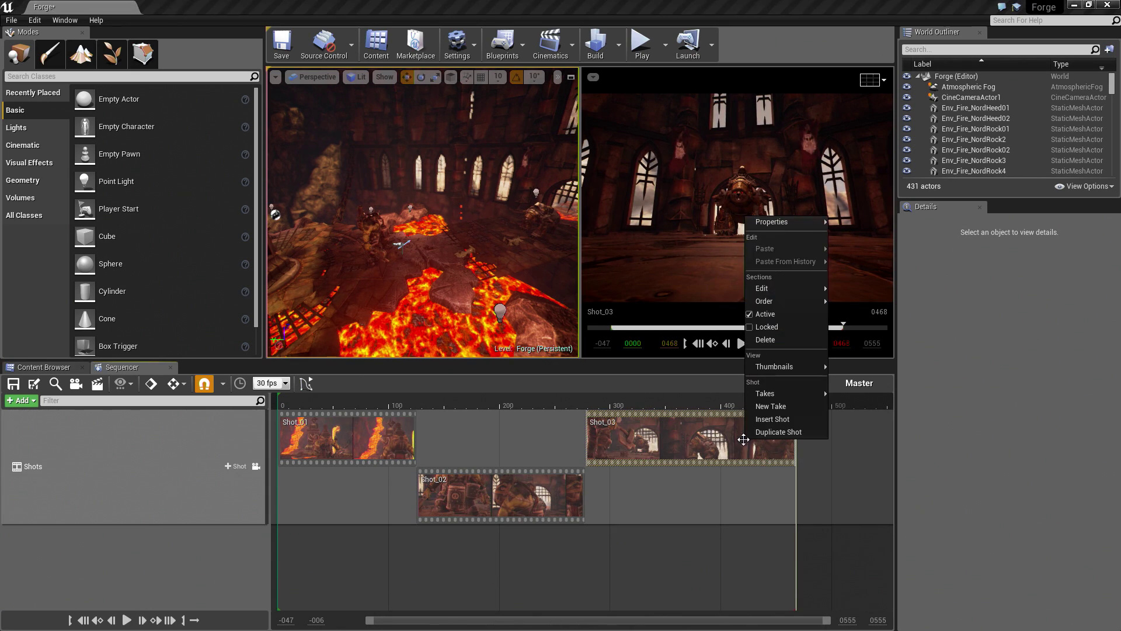
left_click(775, 424)
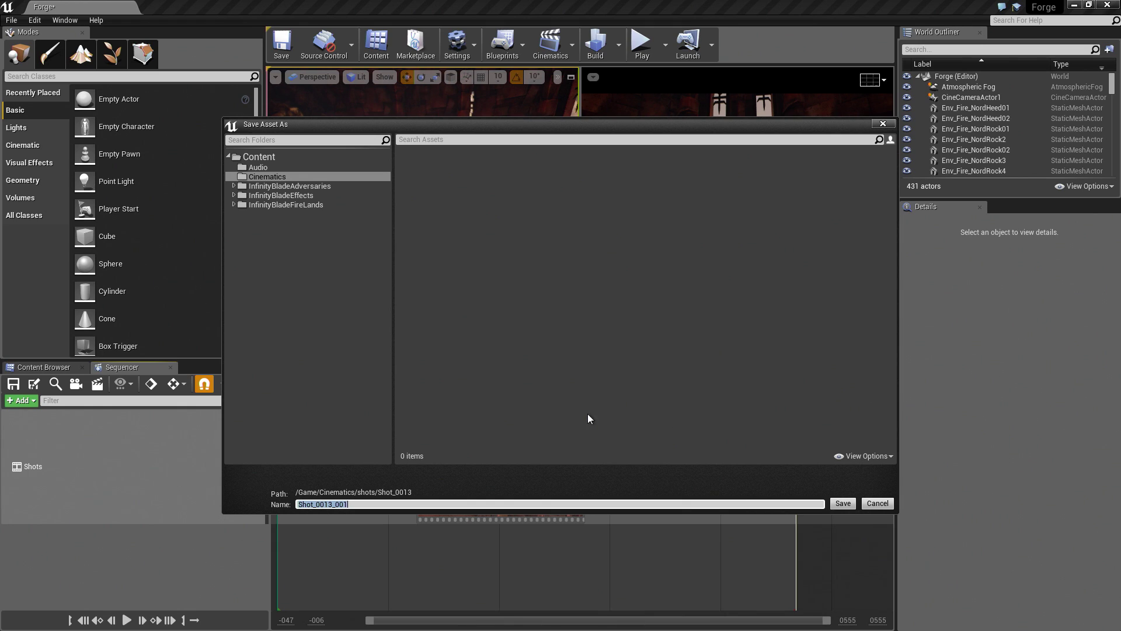
left_click(279, 167)
left_click(279, 175)
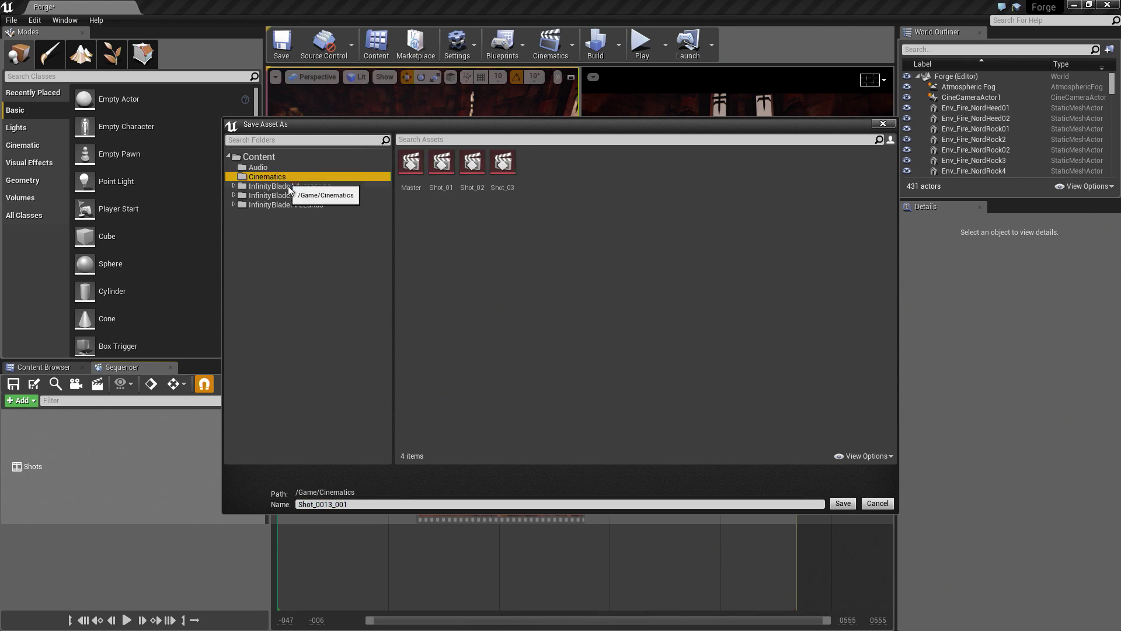
left_click(499, 186)
left_click(341, 504)
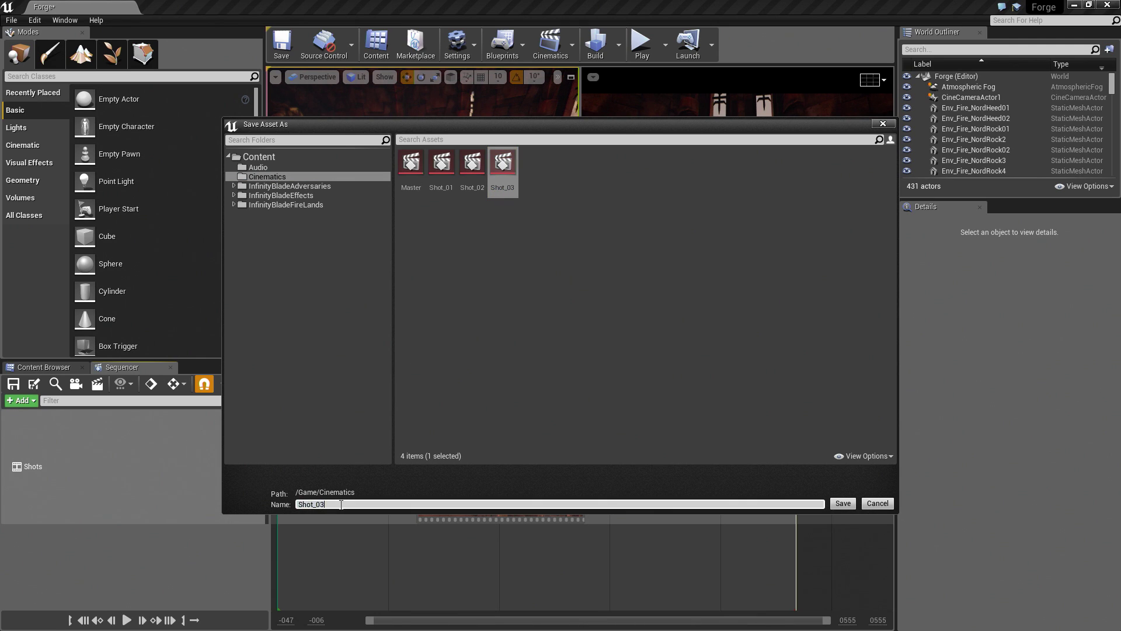
key("Return")
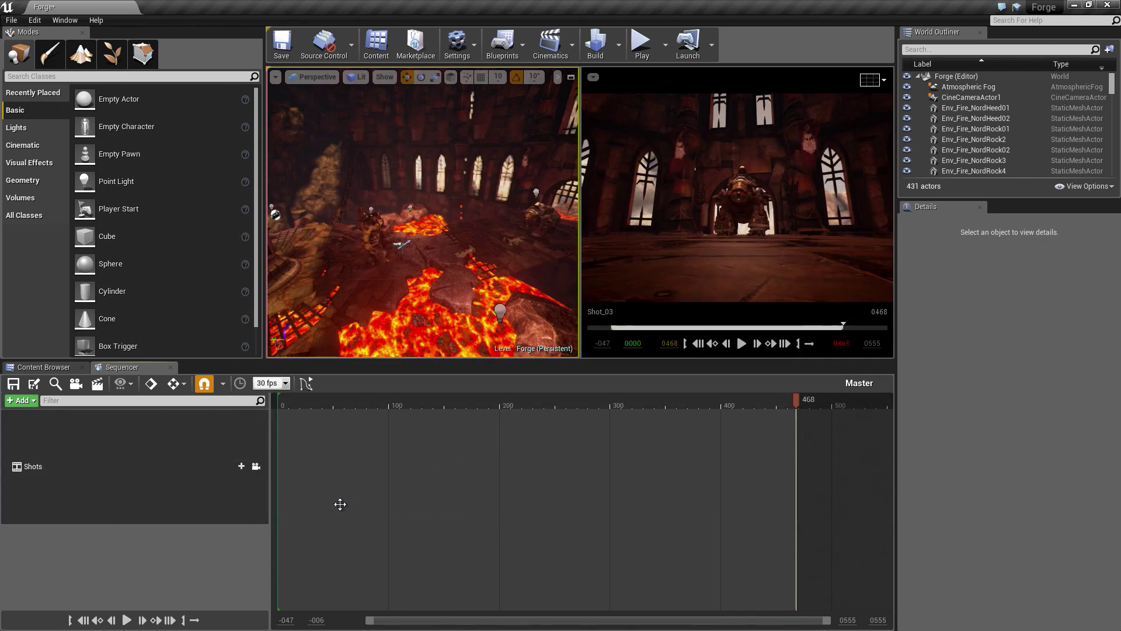
right_click_drag(553, 507, 482, 493)
Step: Duplicate Shot_03 as 'Animation' in /Game/Cinematics, placed at frame 468 before Shot_04
left_click(427, 448)
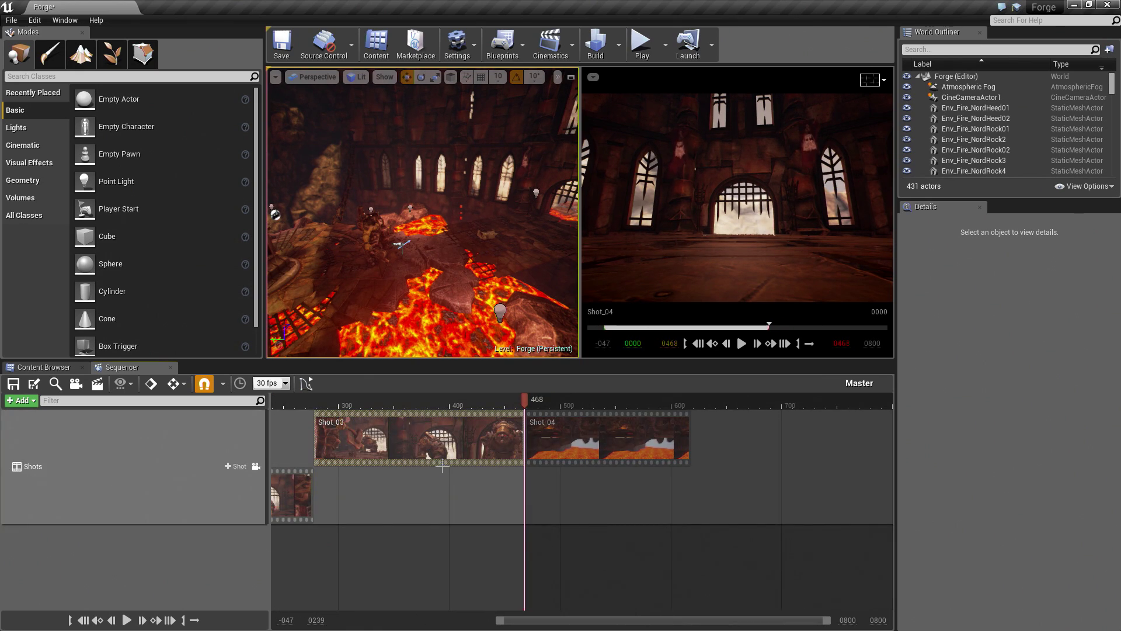
right_click(444, 433)
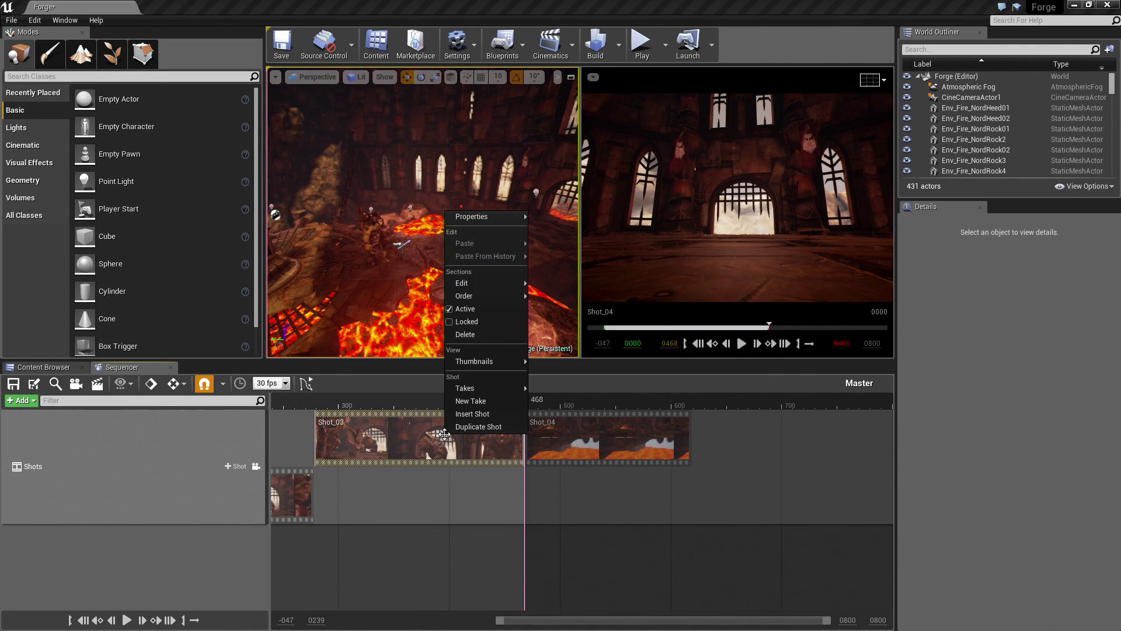
left_click(498, 428)
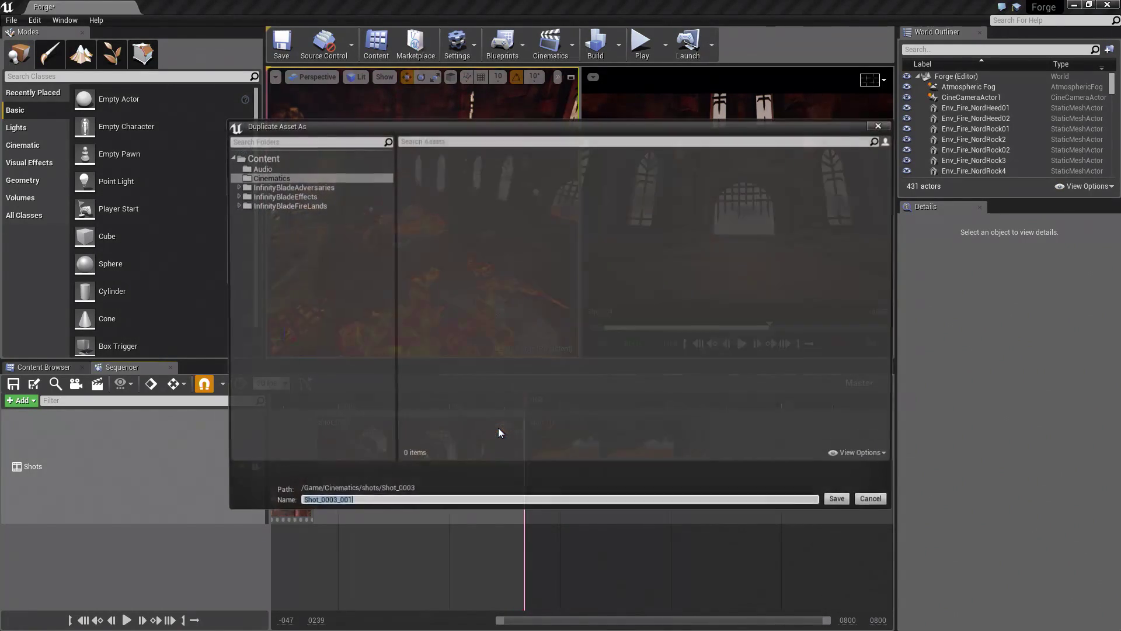
left_click(273, 176)
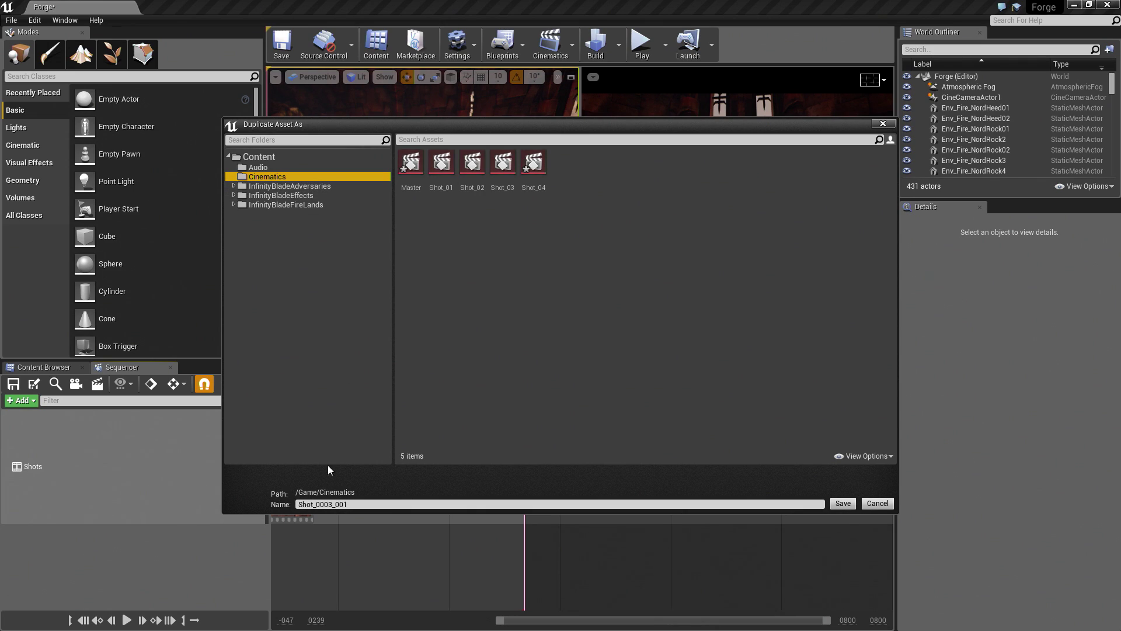
left_click(332, 503)
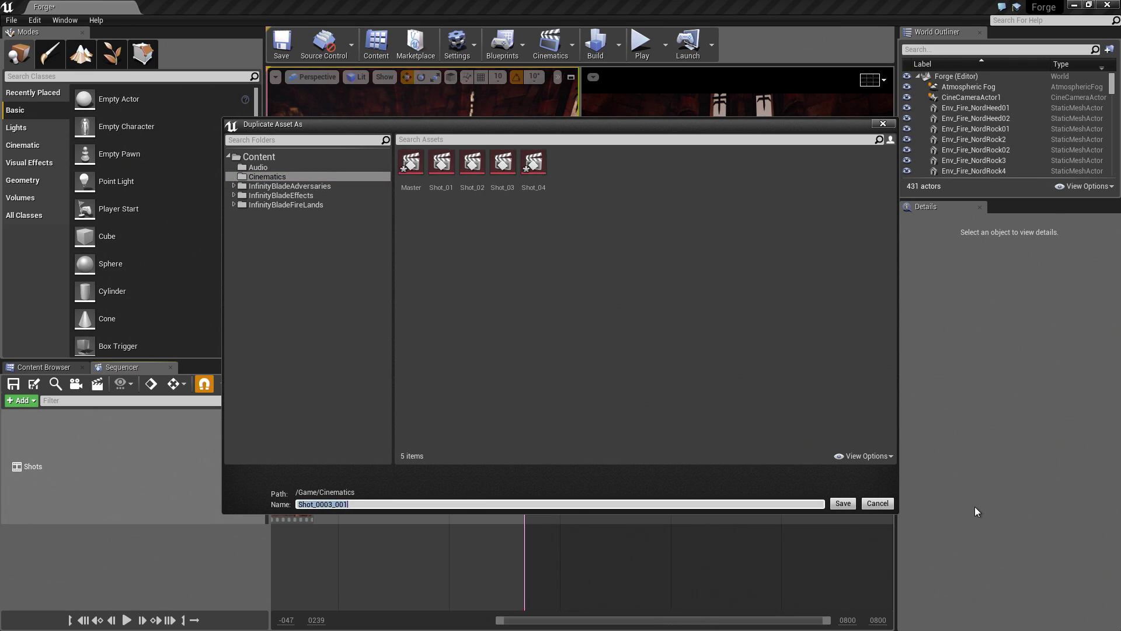
type("Animation")
key("Return")
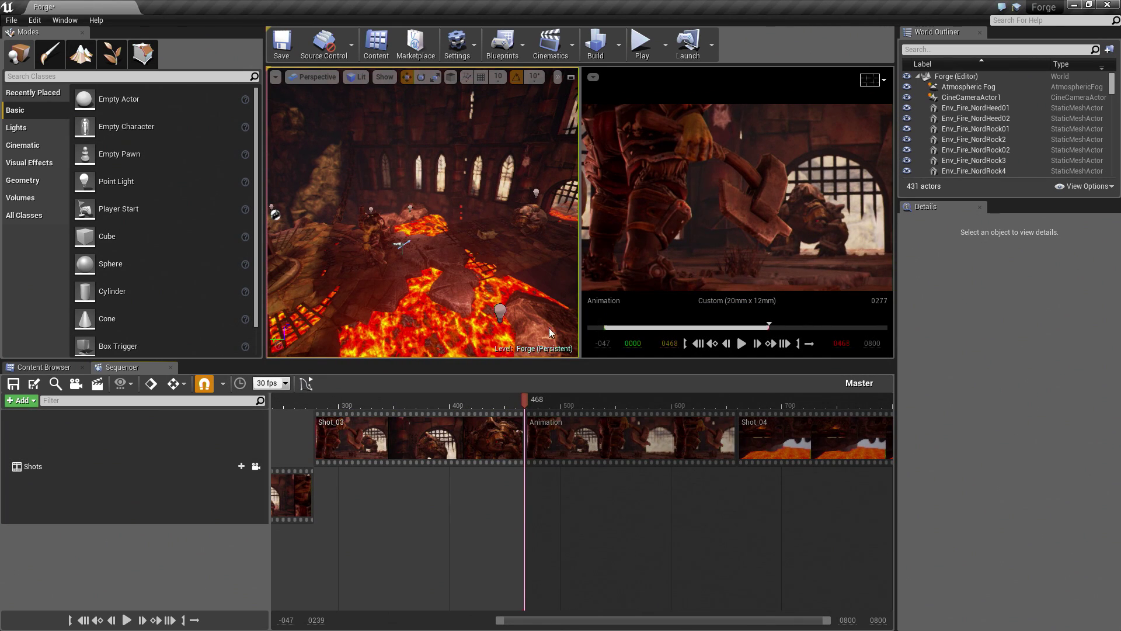
Step: Delete the Animation shot, undoing once to restore the shot sections that vanished
right_click_drag(675, 500, 590, 514)
left_click(590, 429)
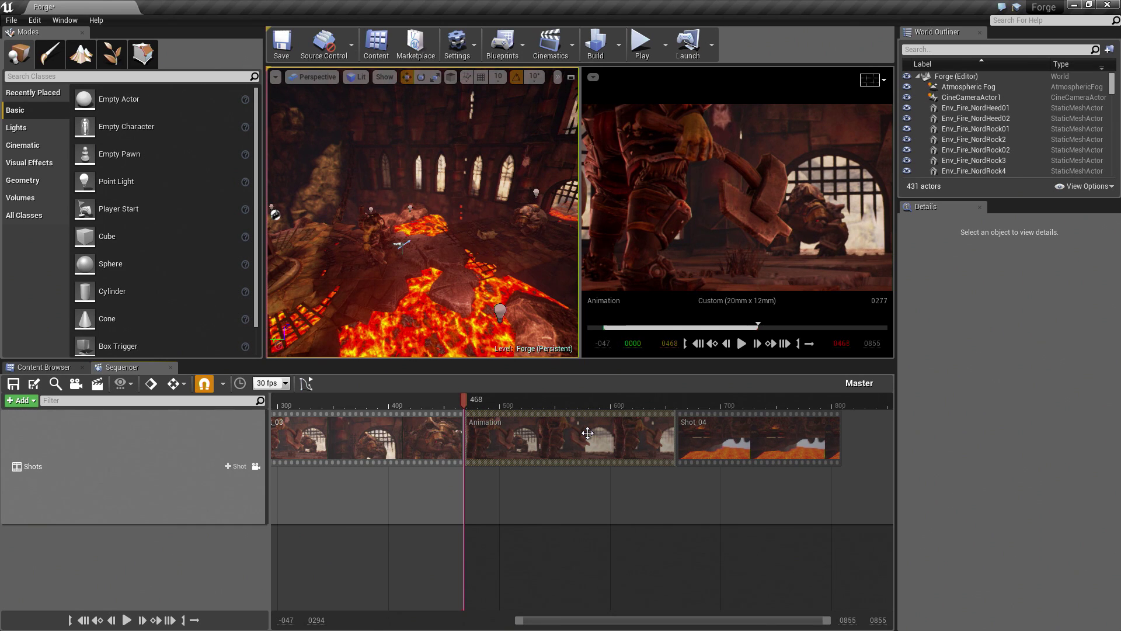
key("Delete")
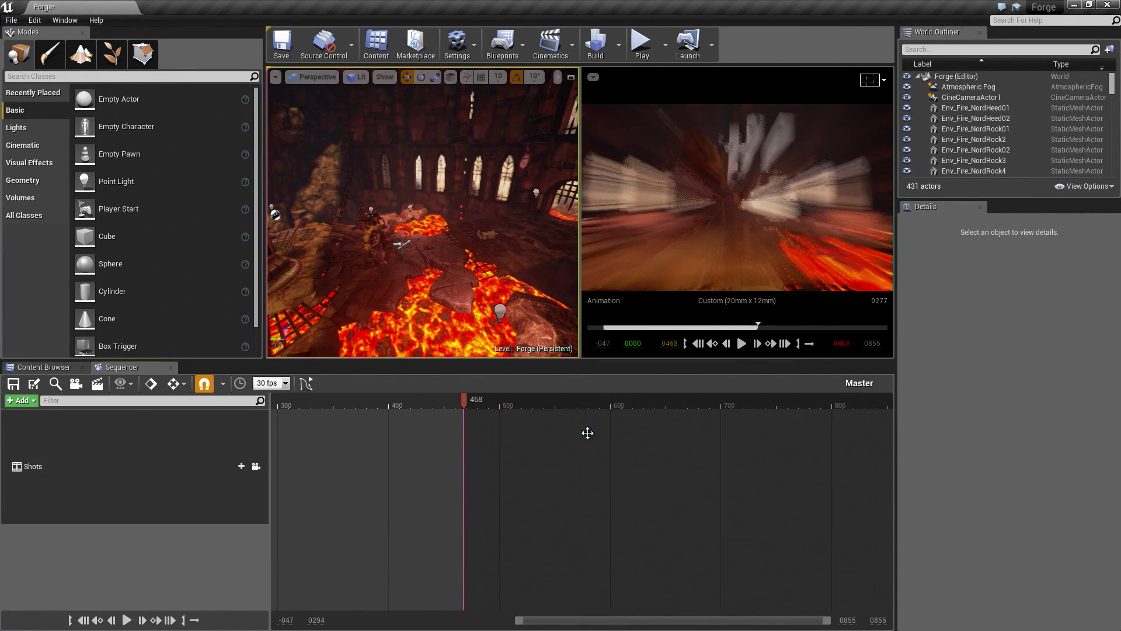
key("ctrl+z")
Step: Slide Shot_04 left so it starts right after Shot_03 at frame 468
left_click_drag(696, 440, 489, 441)
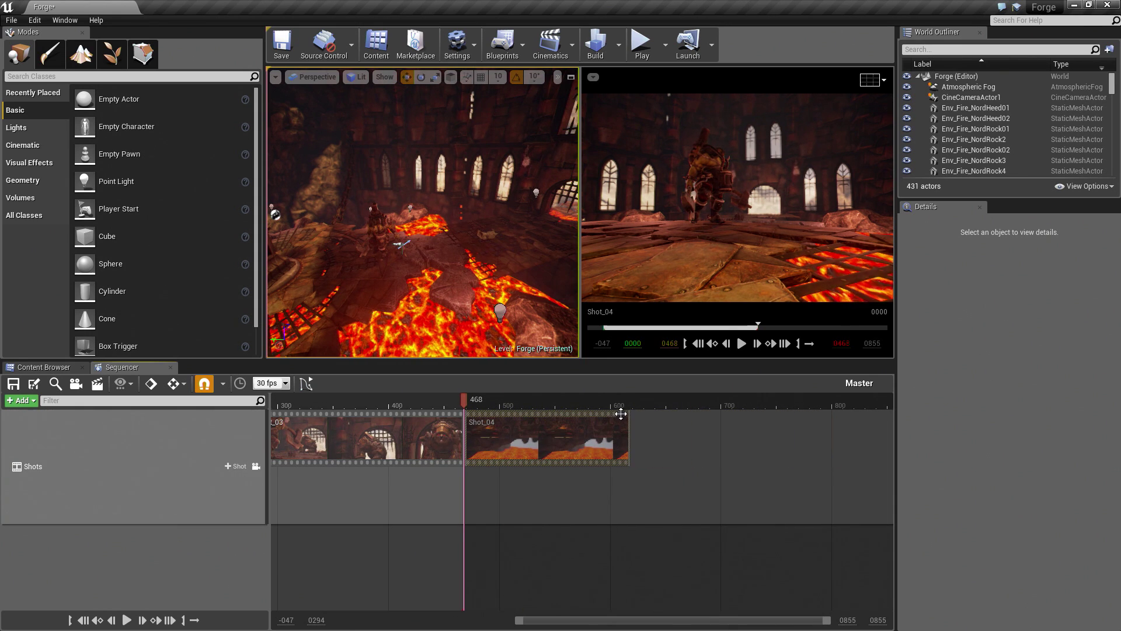
left_click_drag(465, 400, 709, 399)
key("ctrl+g")
type("1000")
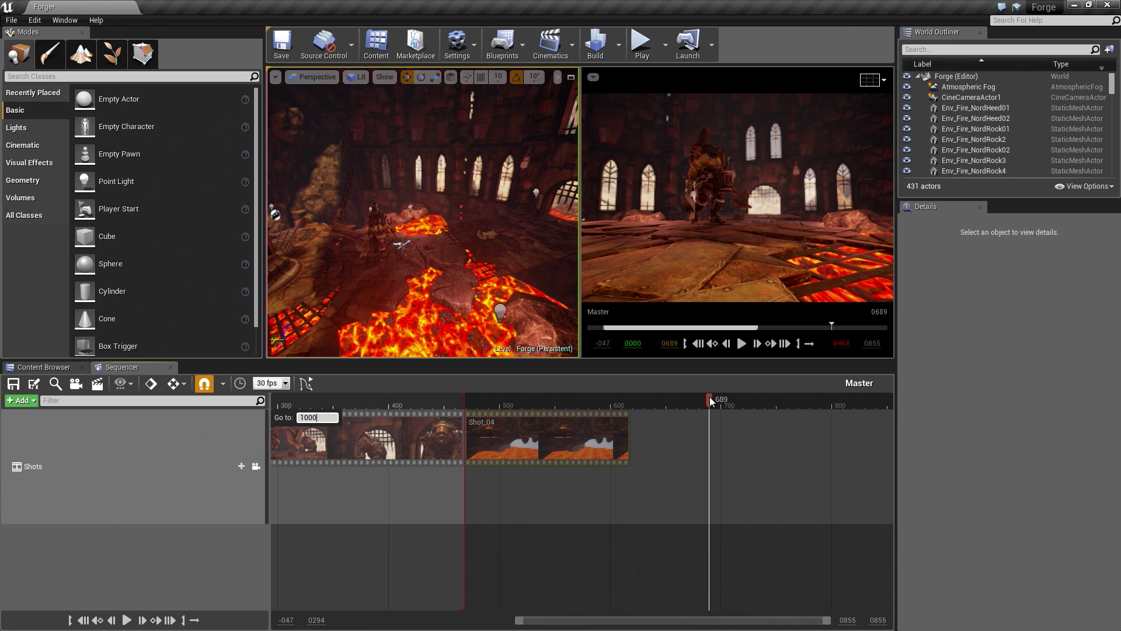
key("Return")
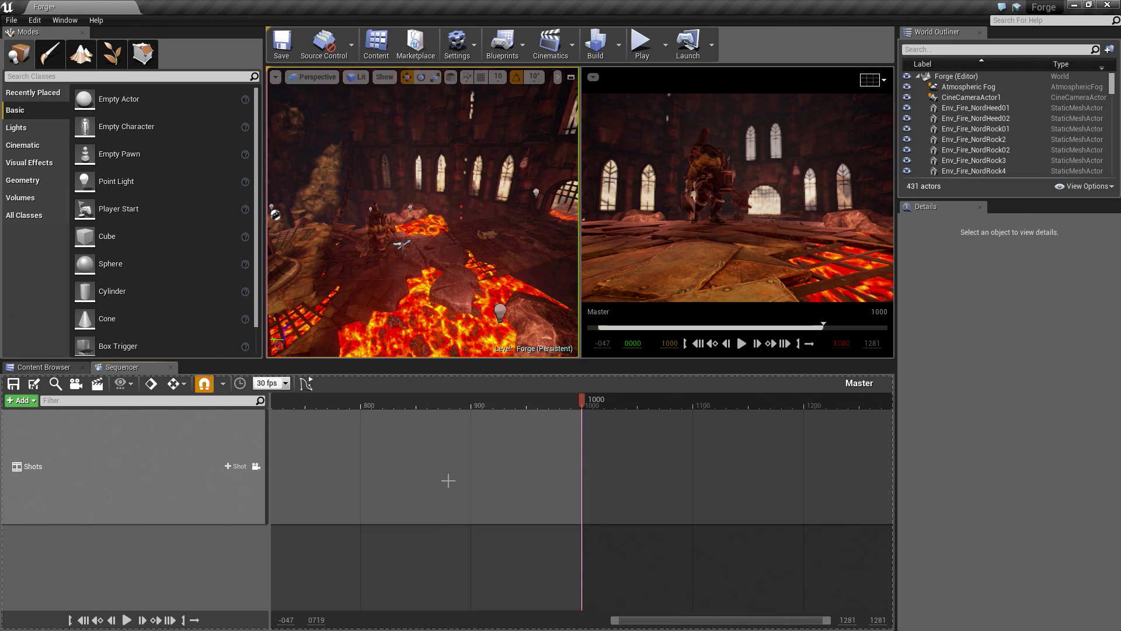
right_click_drag(447, 480, 720, 502)
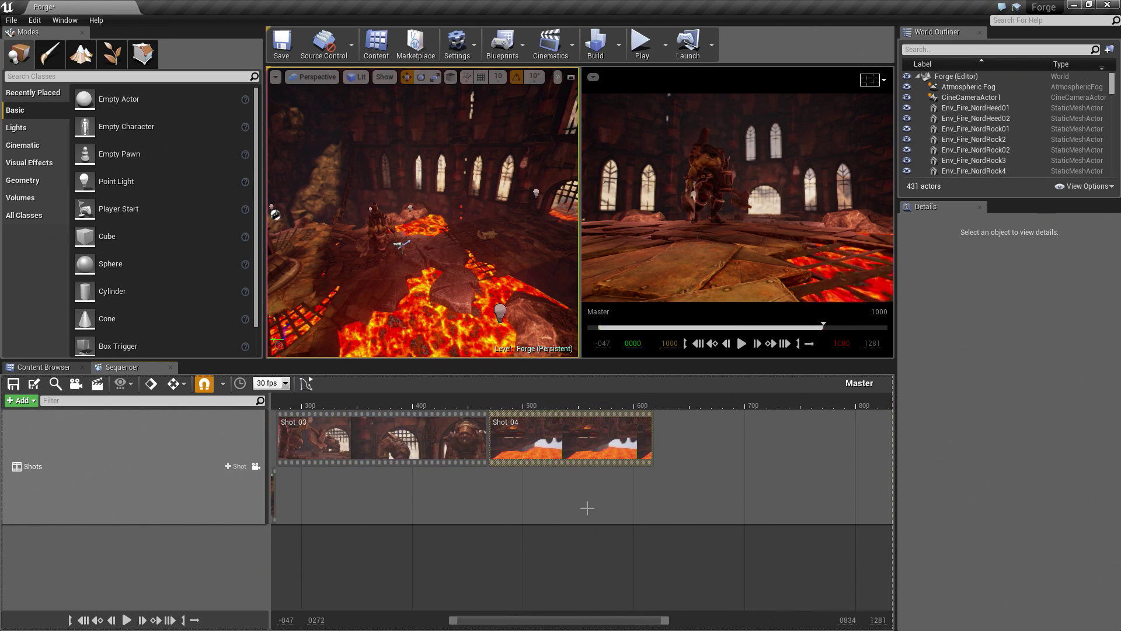
Step: Move Shot_02 and Shot_04 down onto the second track row
right_click_drag(587, 507, 629, 507)
left_click_drag(629, 443, 601, 476)
right_click_drag(601, 475, 668, 503)
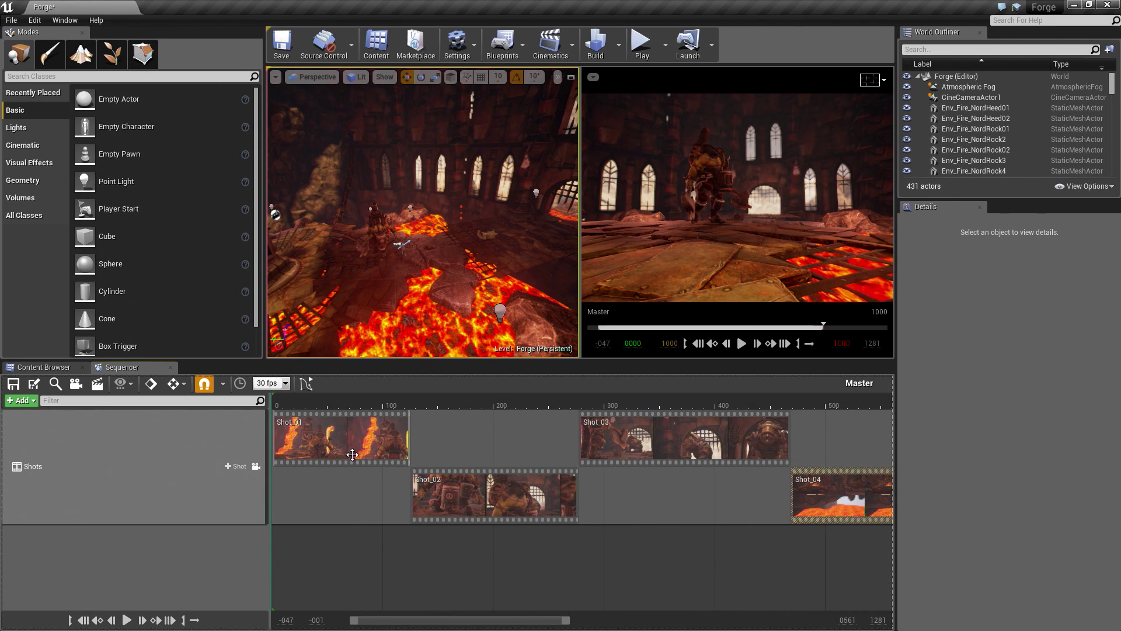
left_click_drag(421, 474, 474, 450)
left_click_drag(829, 496, 829, 443)
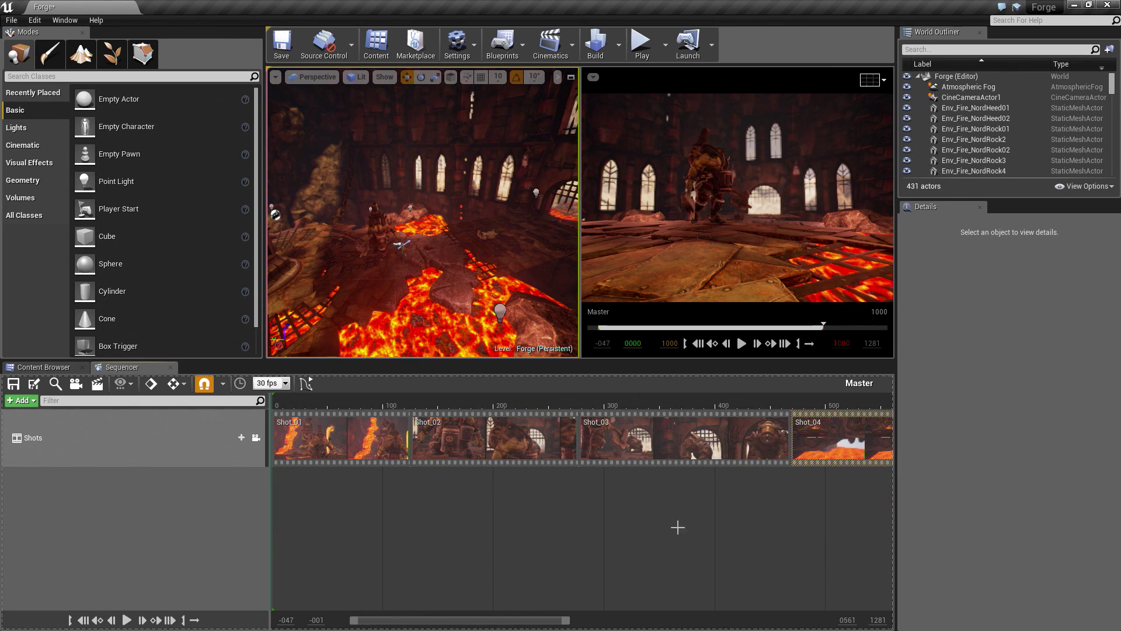
left_click_drag(514, 450, 513, 493)
left_click_drag(823, 455, 825, 491)
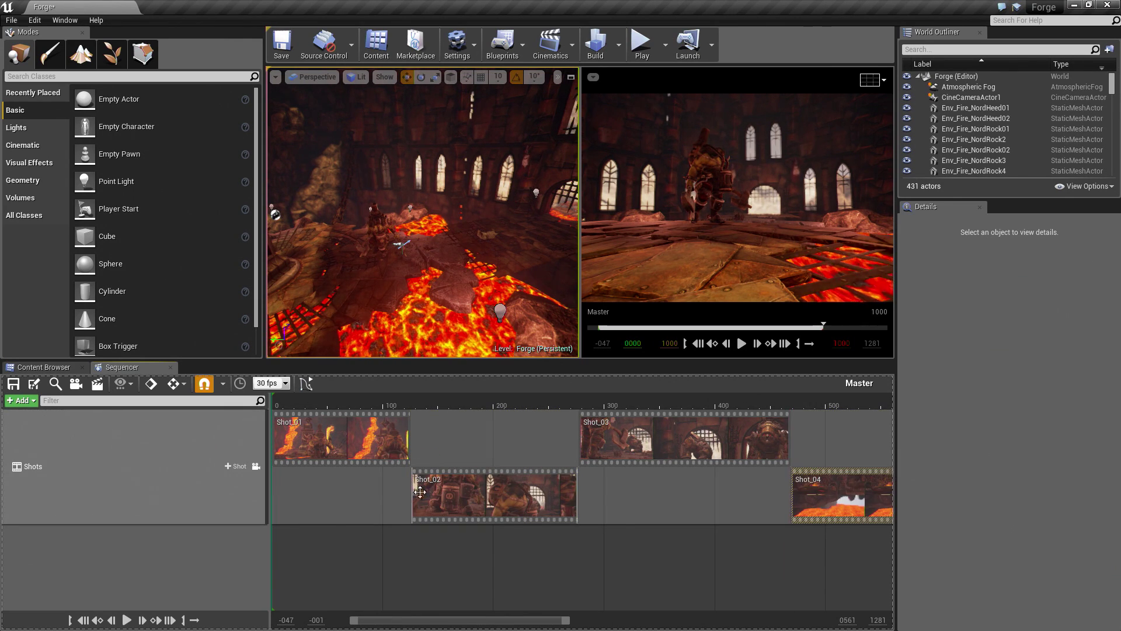
right_click_drag(643, 520, 464, 527)
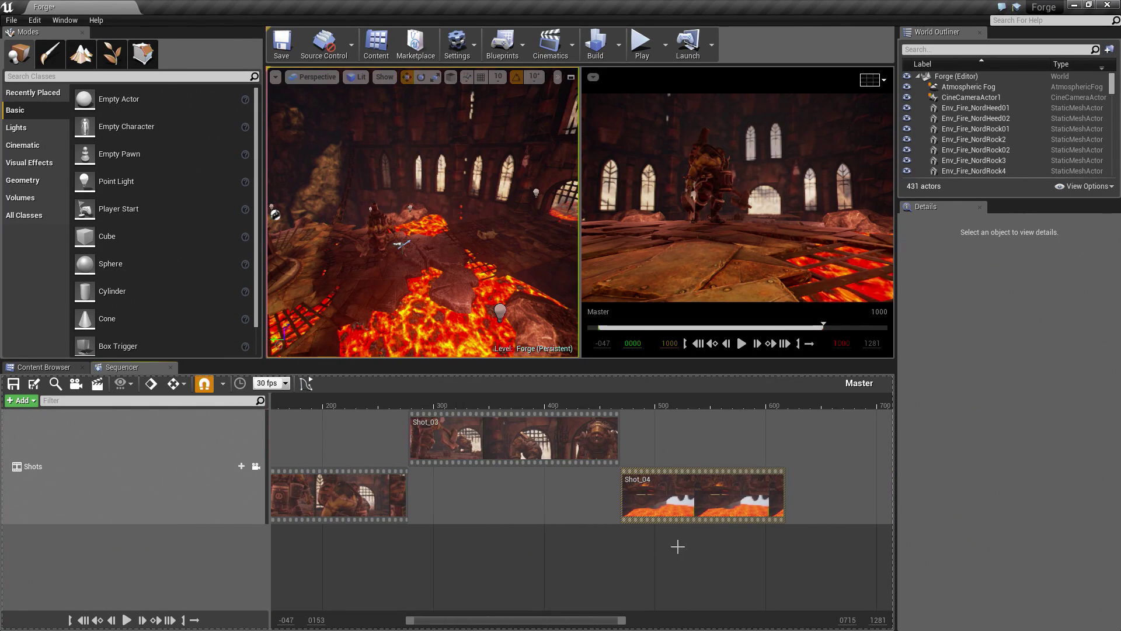
Step: Open Shot_04 in Sequencer with frame 0 centered in the timeline
double_click(658, 501)
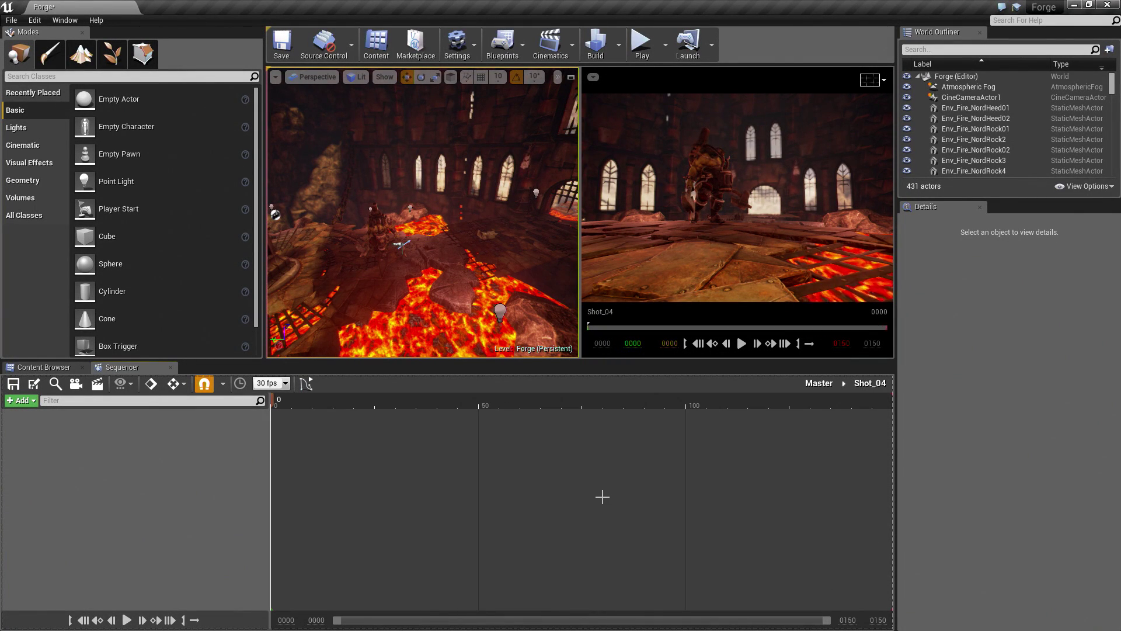
scroll(602, 497, "down", 4)
right_click_drag(602, 496, 624, 502)
scroll(660, 491, "up", 2)
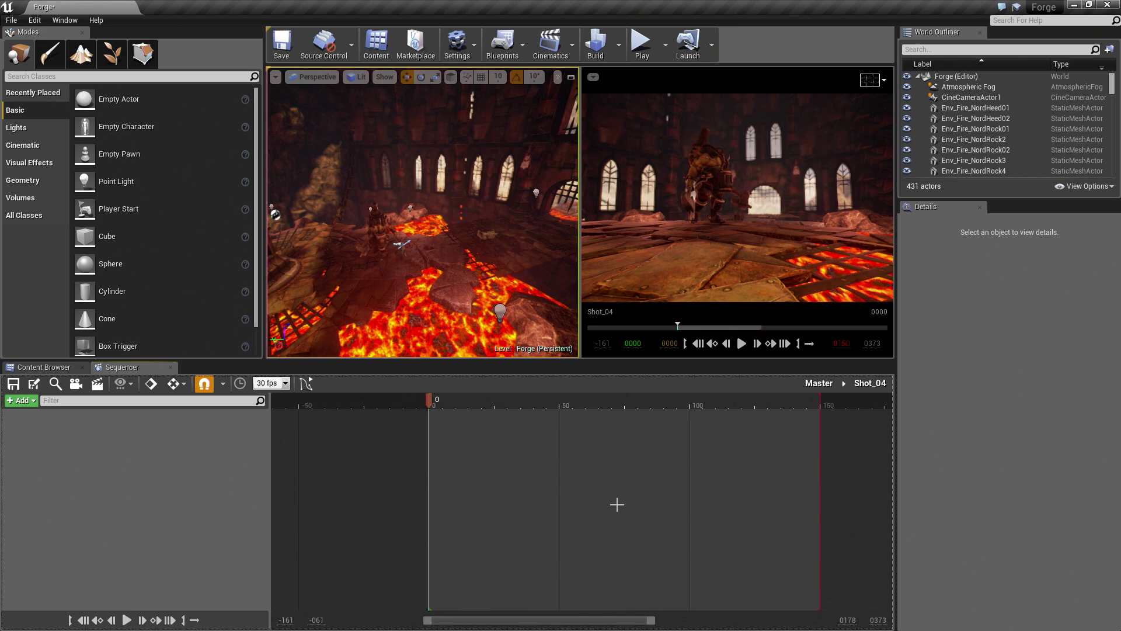
Step: Add a Subscenes track to Shot_04 holding the Animation sequence as a section
left_click(22, 401)
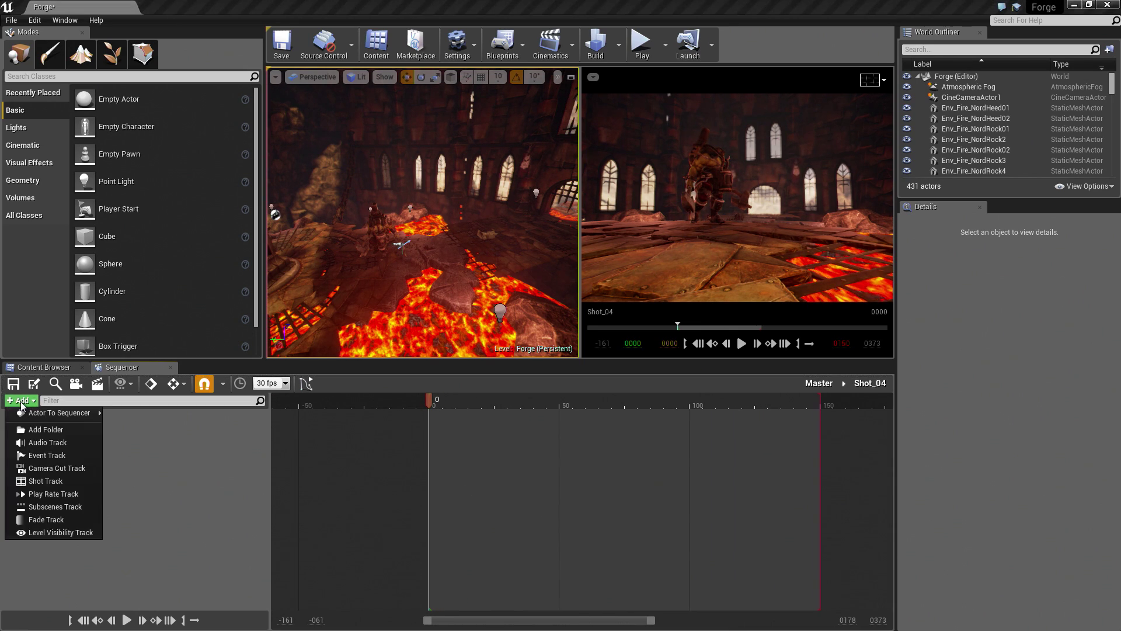
left_click(55, 505)
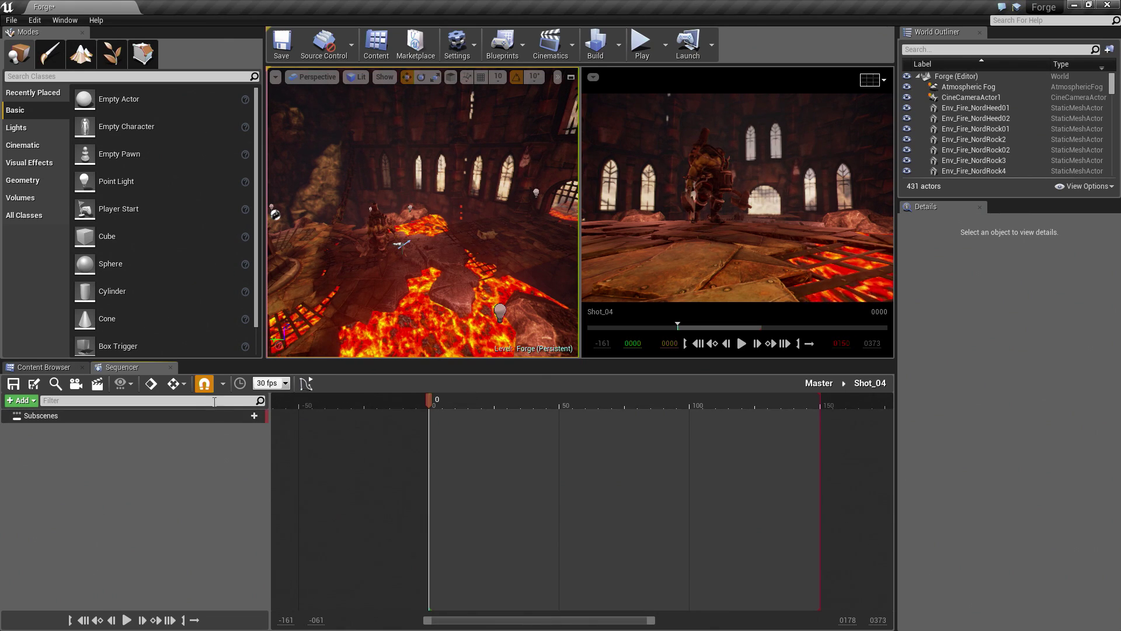
mouse_move(241, 418)
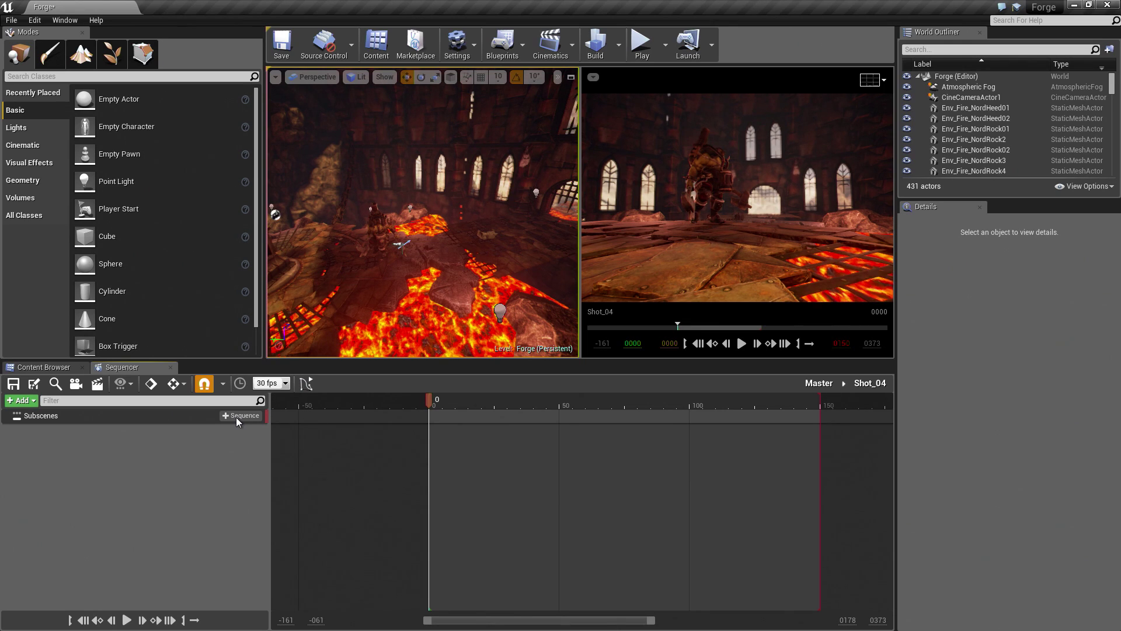
left_click(236, 417)
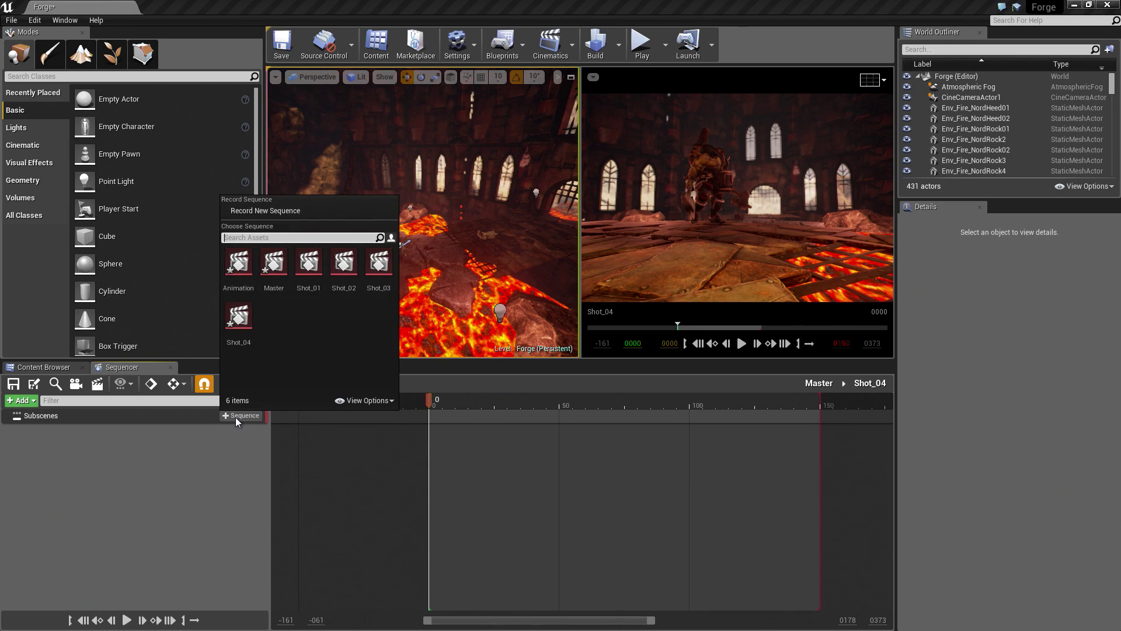
left_click(245, 276)
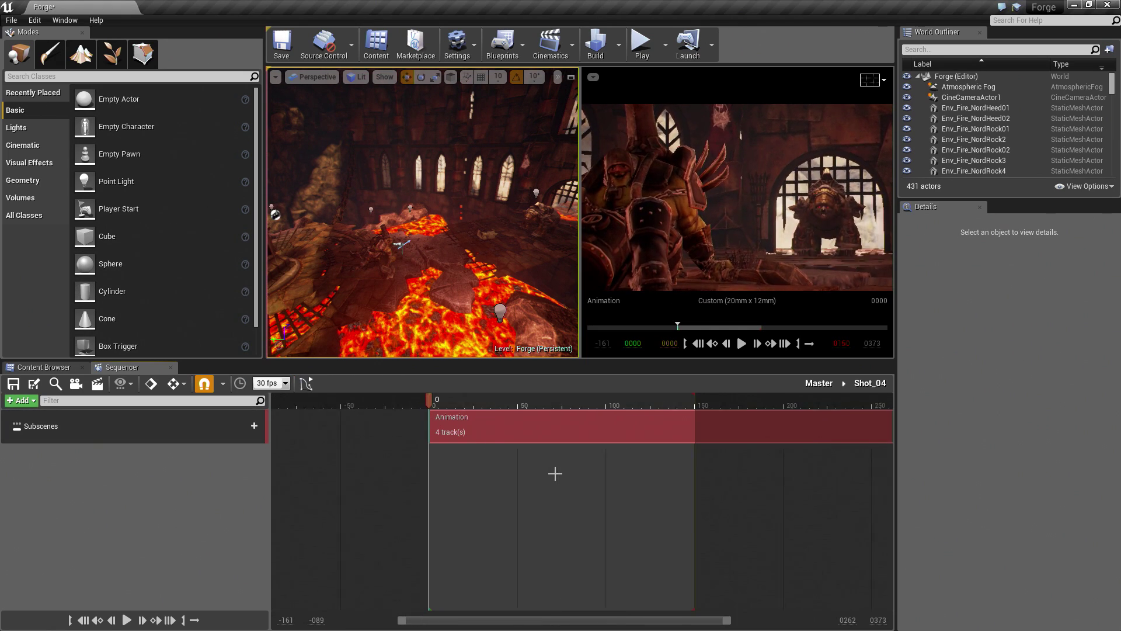
right_click_drag(554, 473, 496, 460)
scroll(432, 465, "down", 3)
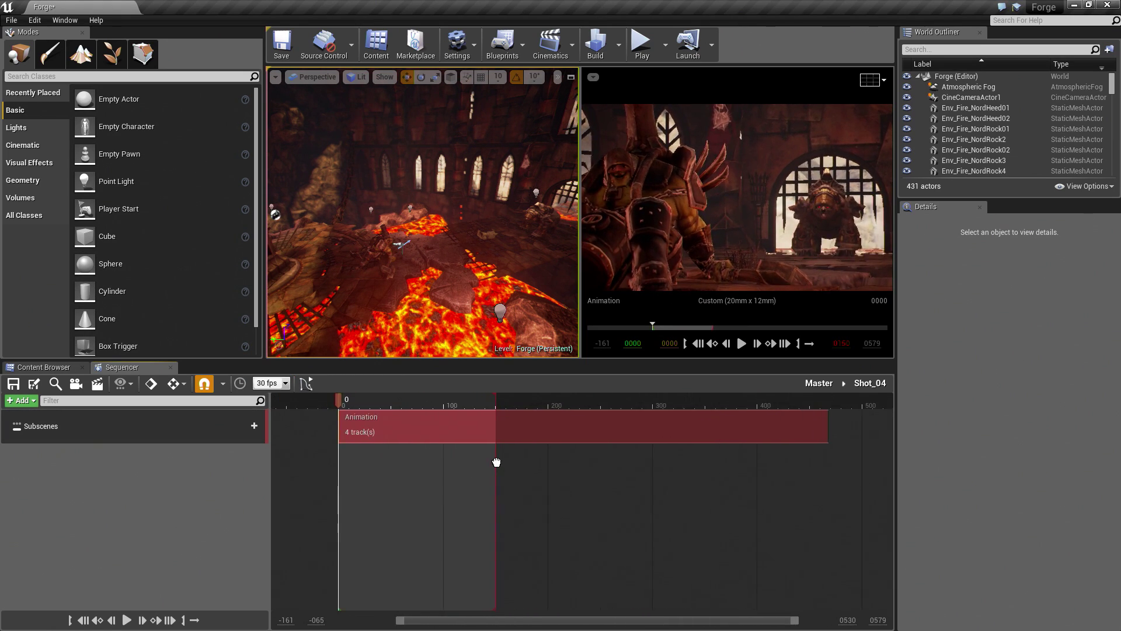
Step: Open the Animation subsequence and delete its Camera Cuts and CineCameraActor31 tracks
double_click(390, 431)
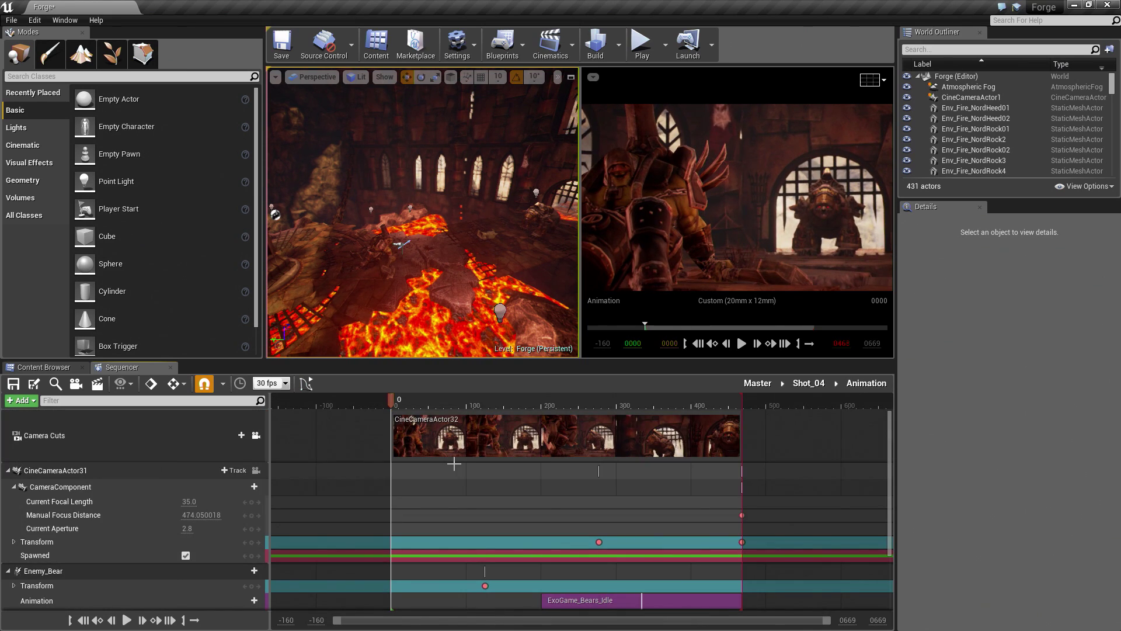
left_click_drag(391, 403, 469, 439)
left_click(488, 427)
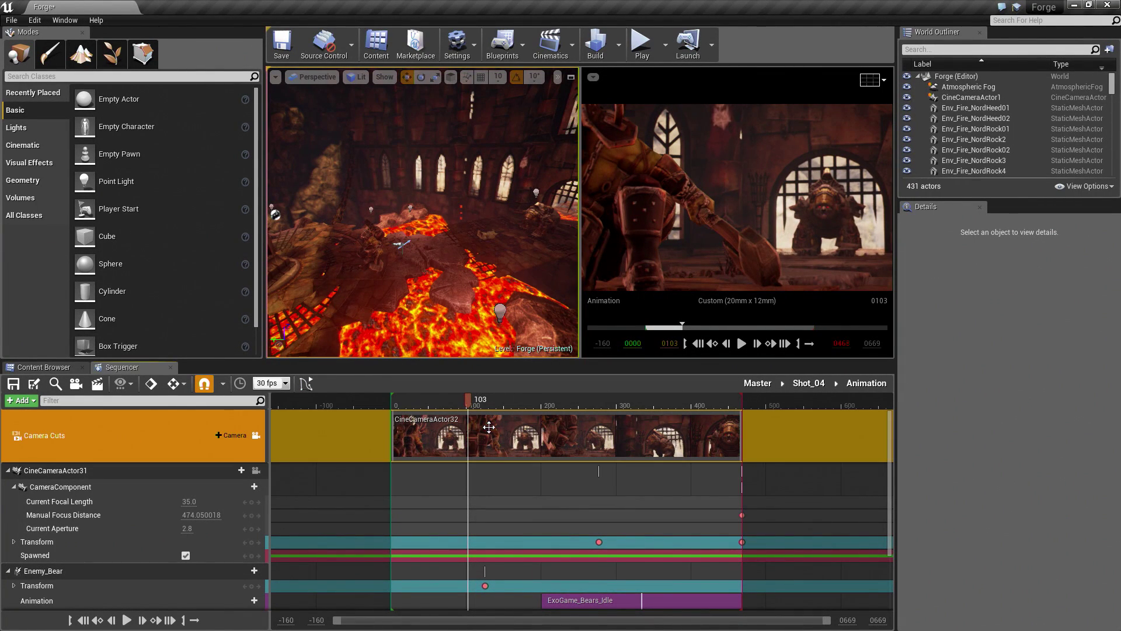
key("Delete")
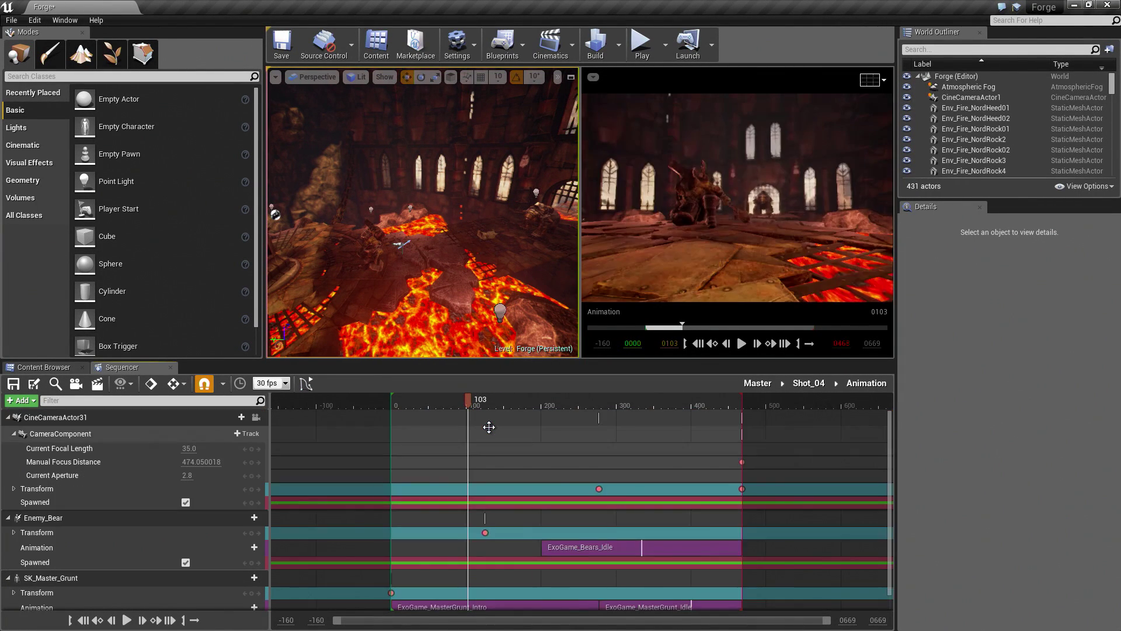
left_click(151, 418)
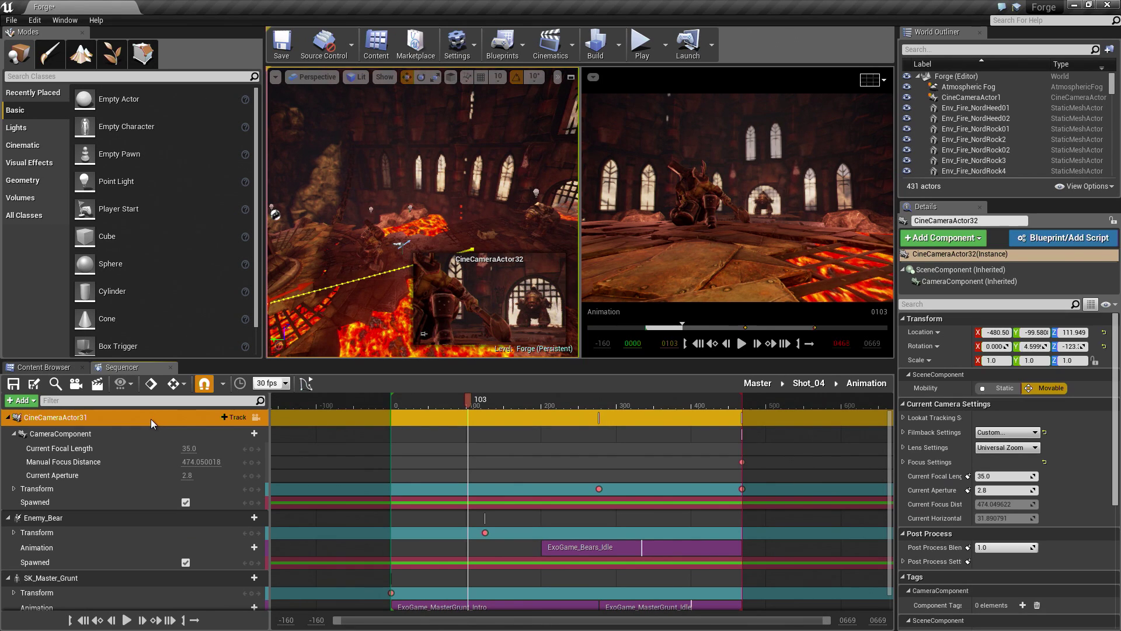
key("Delete")
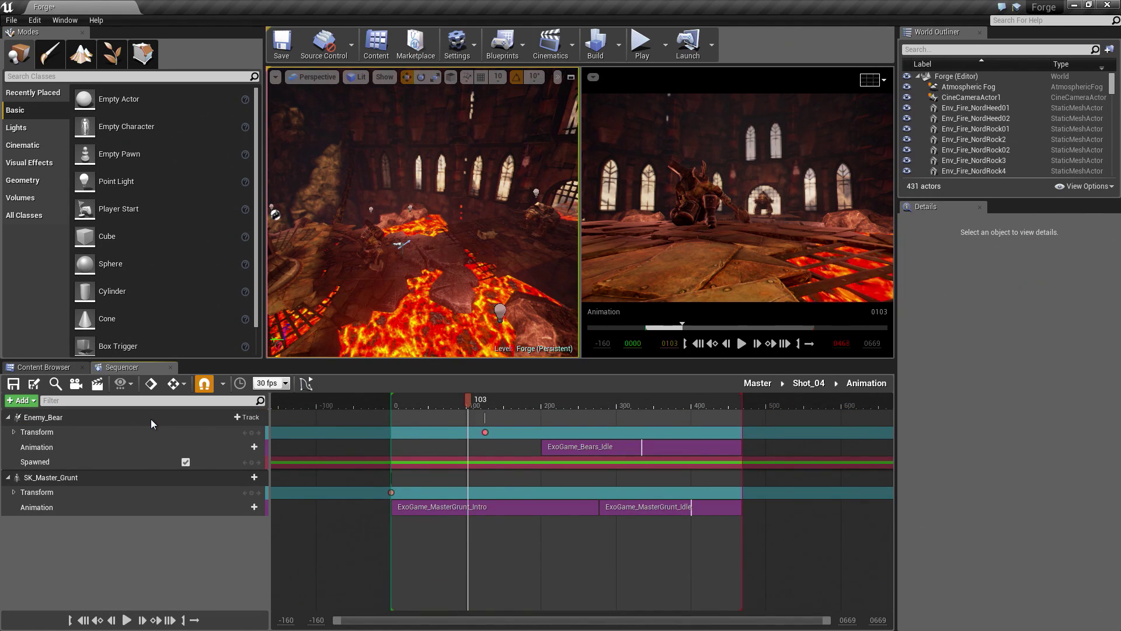
Step: Scrub through the trimmed bear and Grunt animation, then go back up to Shot_04
left_click_drag(461, 401, 723, 425)
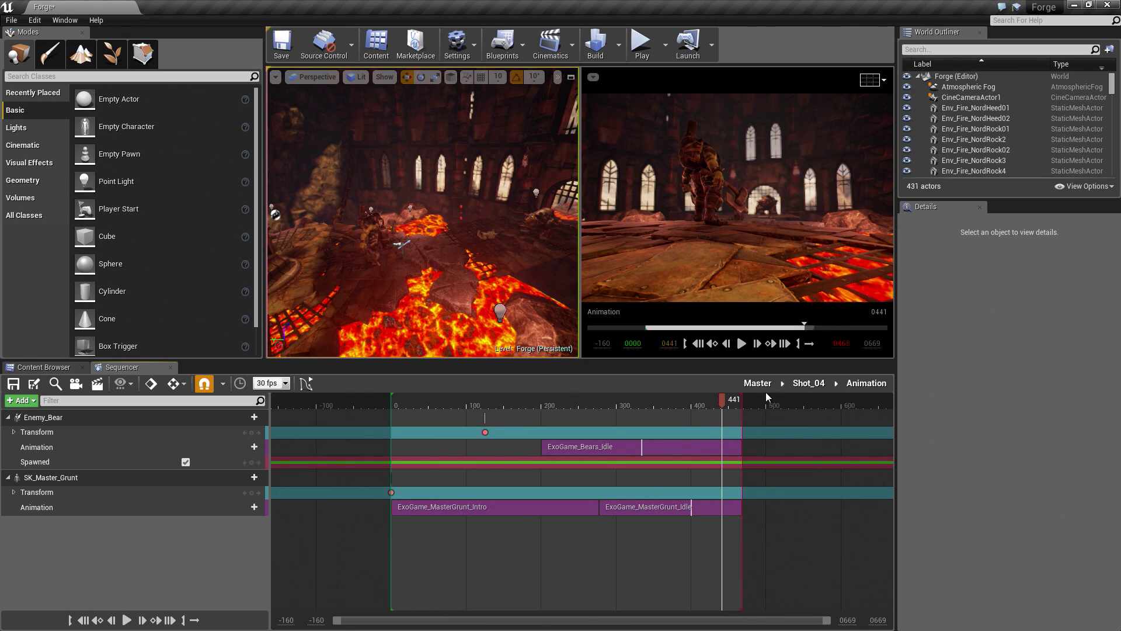
left_click(812, 385)
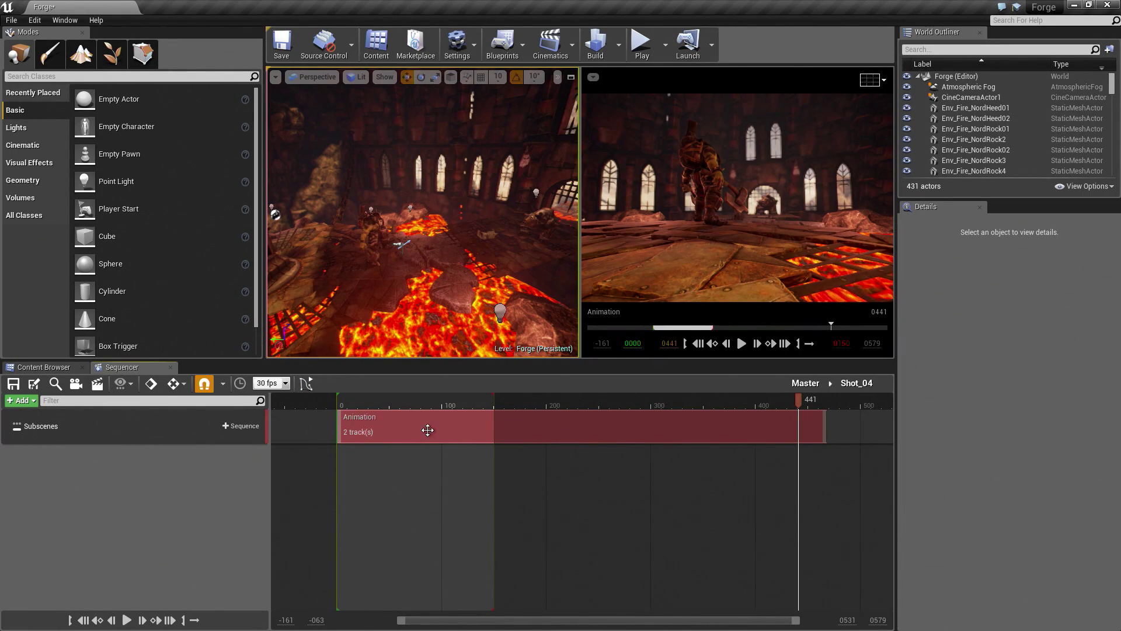
Step: Inspect Shot_03's tracks from the Master sequence and return to the shot list
left_click(805, 383)
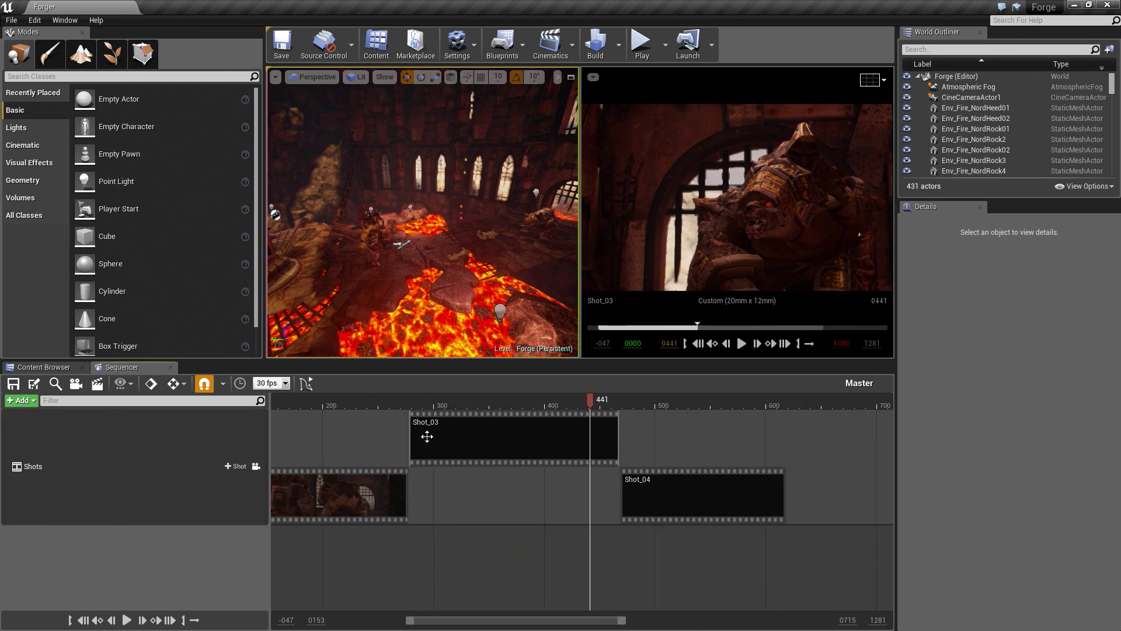
double_click(467, 449)
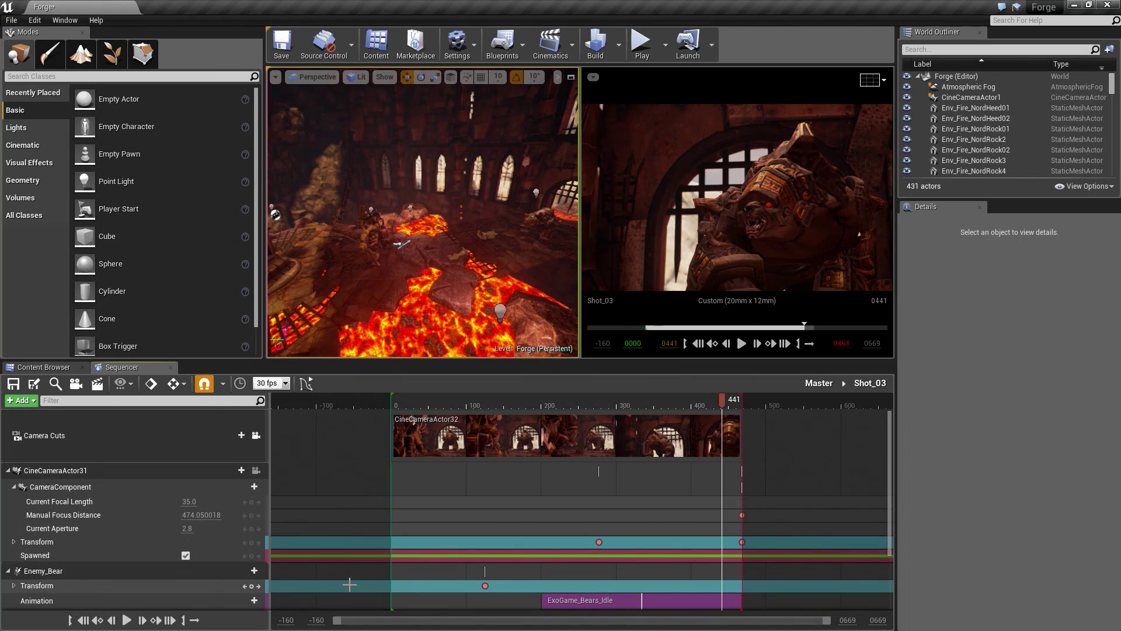
left_click(816, 383)
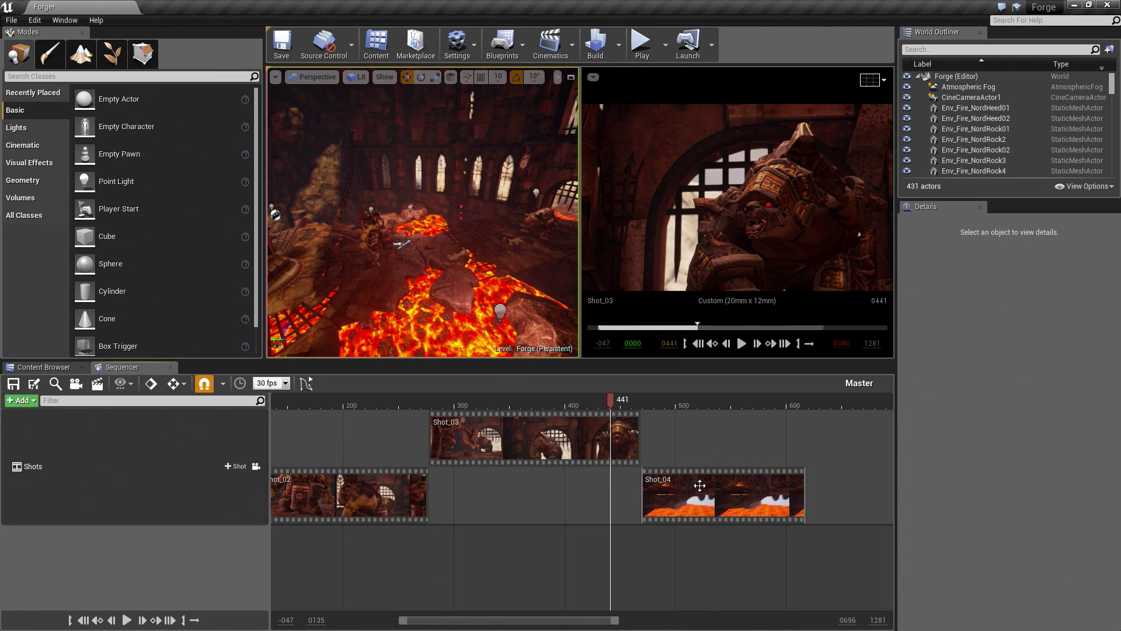
Step: Extend Shot_04's playback end to frame 467, then preview the Shot_03-to-Shot_04 cut in Master
double_click(695, 486)
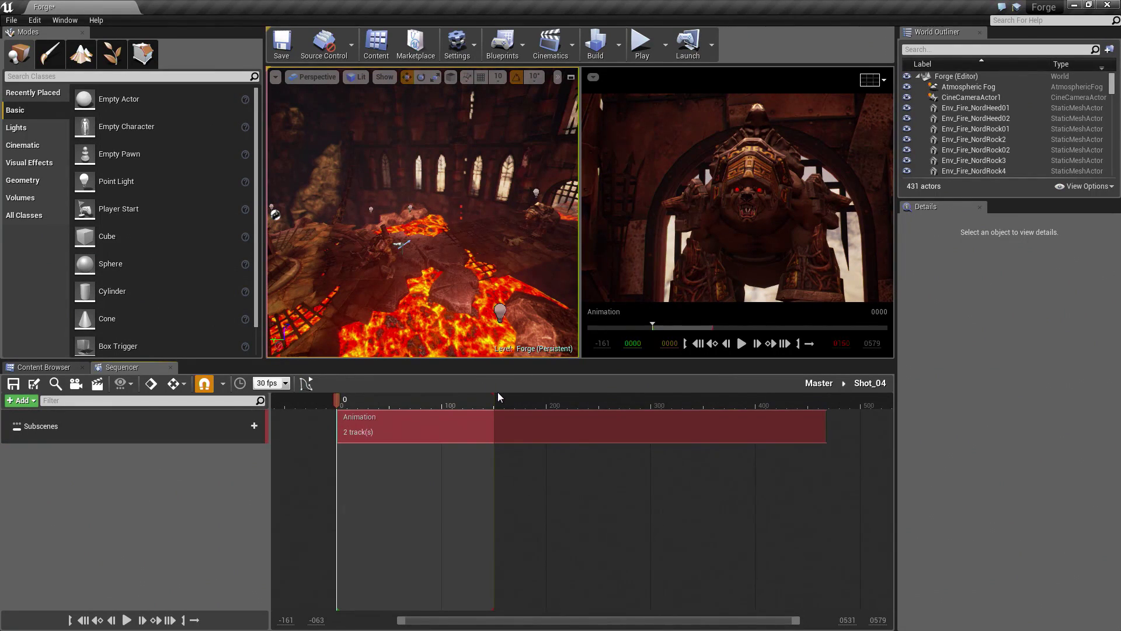
left_click_drag(492, 395, 827, 400)
right_click_drag(823, 418, 582, 455)
left_click(816, 385)
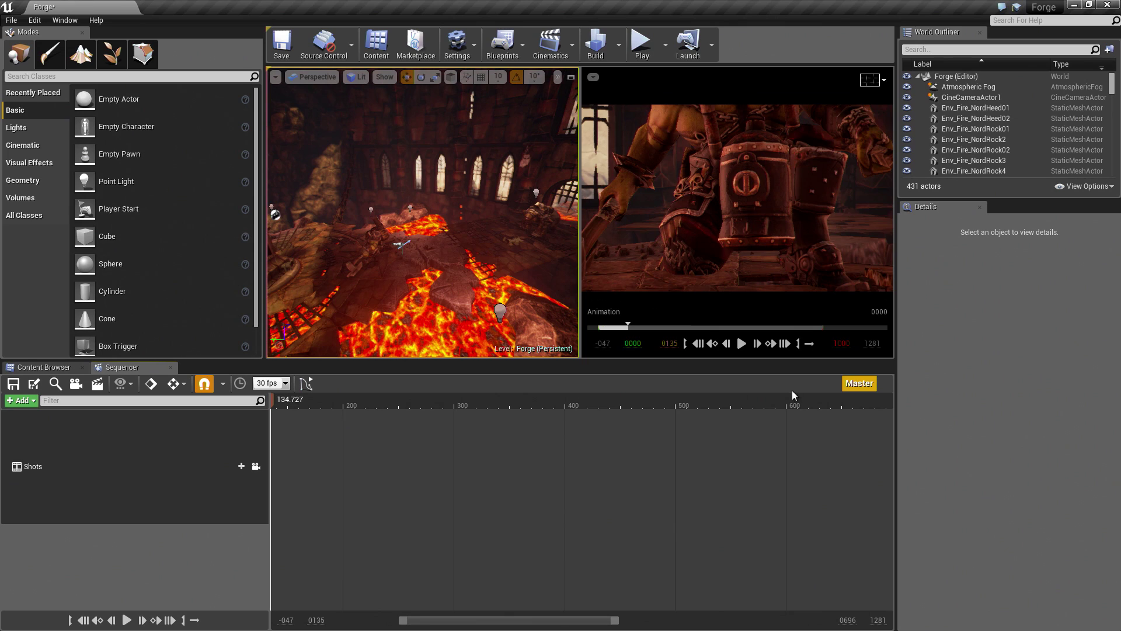
right_click_drag(708, 445, 513, 408)
mouse_move(513, 391)
left_mouse_down()
mouse_move(559, 390)
mouse_move(521, 390)
left_mouse_up()
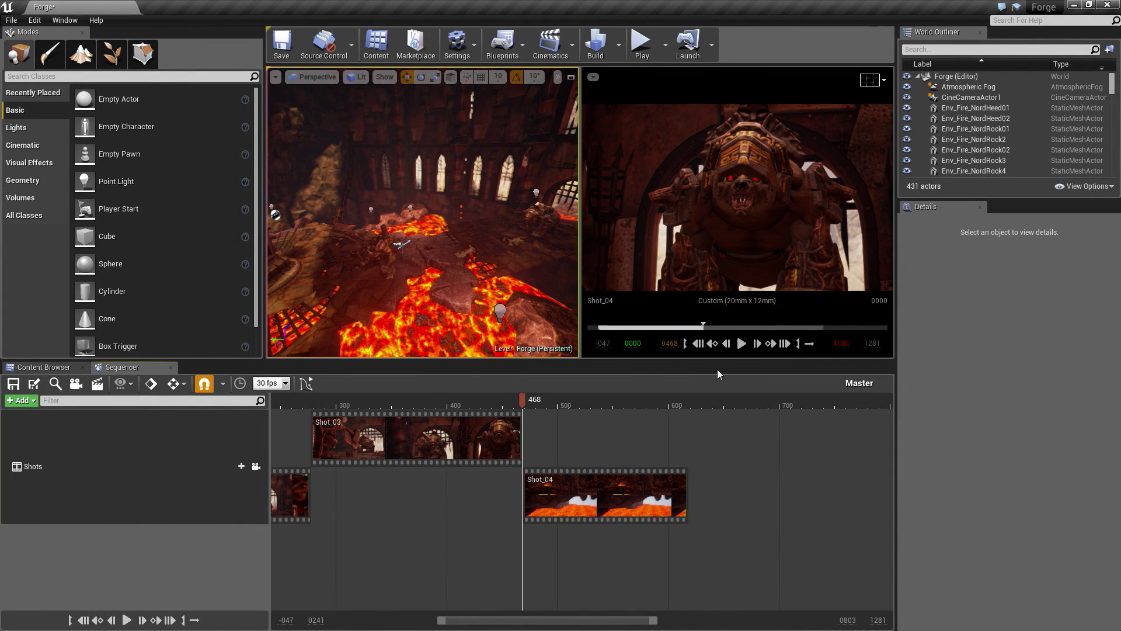
Step: Open Shot_04, scrub its animation, and extend the playback end out to frame 805
scroll(598, 440, "up", 5)
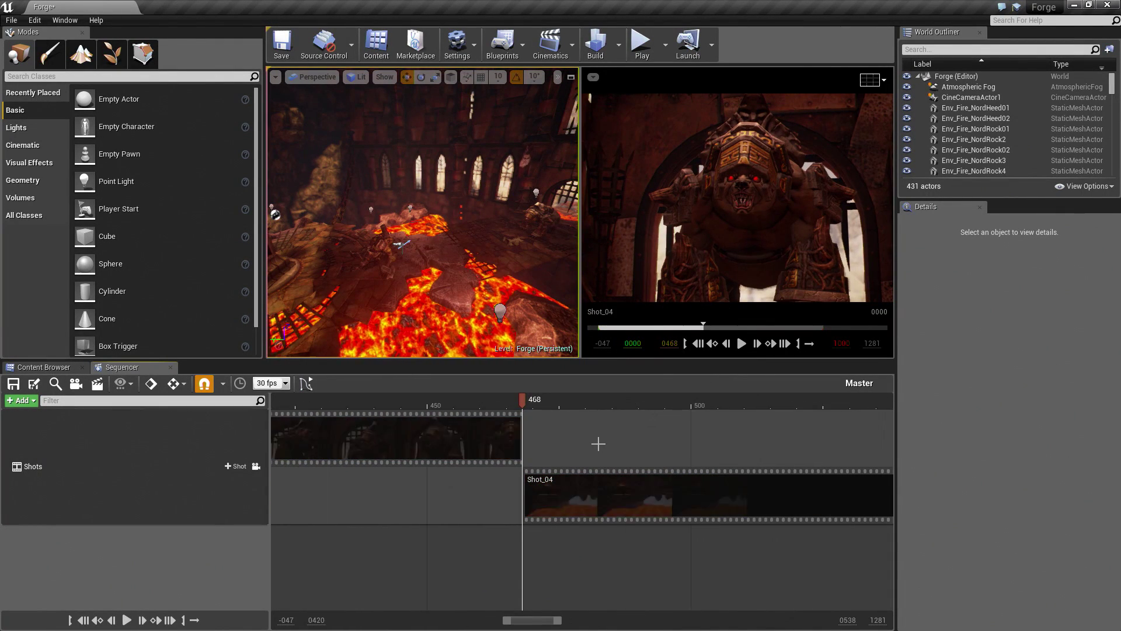
double_click(573, 501)
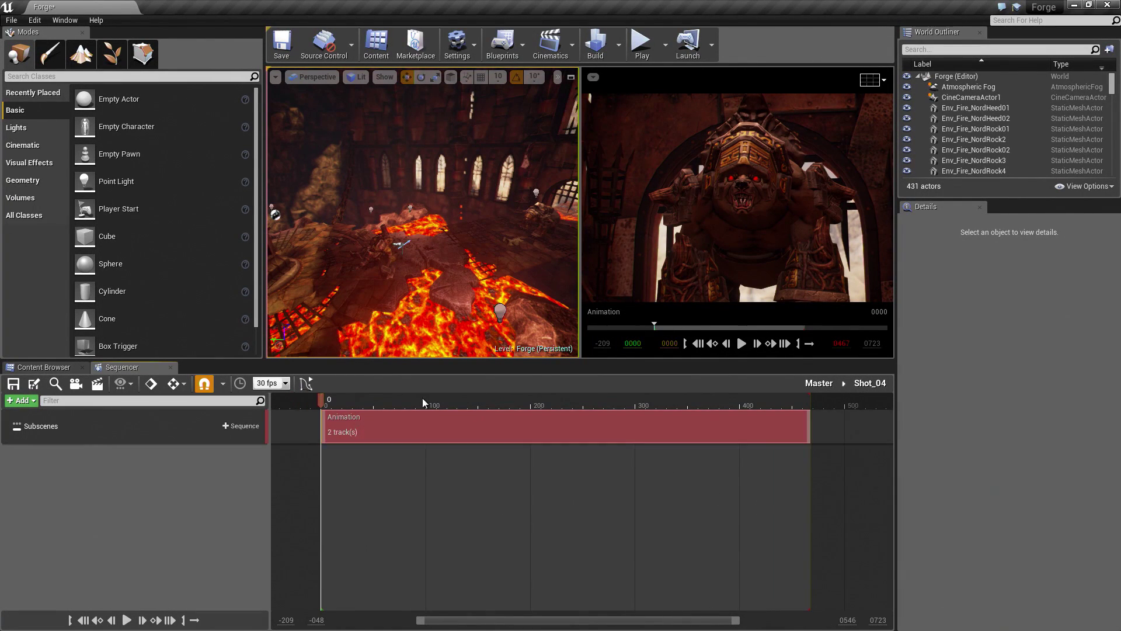
left_click_drag(320, 399, 811, 406)
right_click_drag(811, 406, 478, 399)
mouse_move(478, 398)
left_mouse_down()
mouse_move(446, 399)
mouse_move(833, 402)
left_mouse_up()
mouse_move(822, 468)
right_mouse_down()
mouse_move(523, 467)
mouse_move(521, 422)
right_mouse_up()
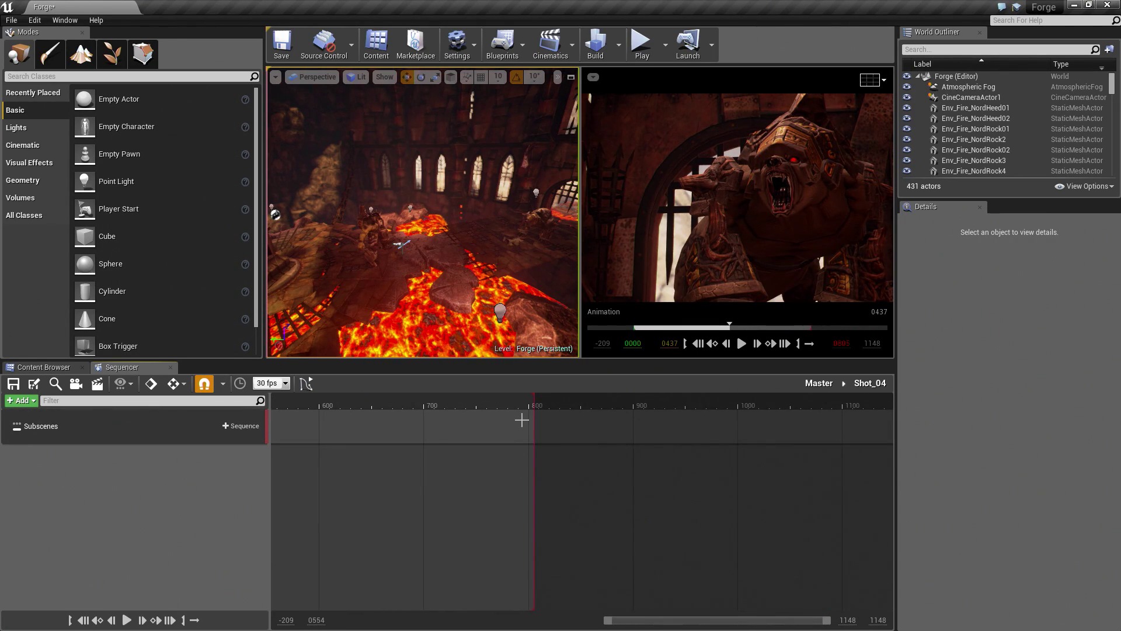
Step: Set Shot_04's playback end to frame 1000 and place the playhead at frame 468
key("ctrl+g")
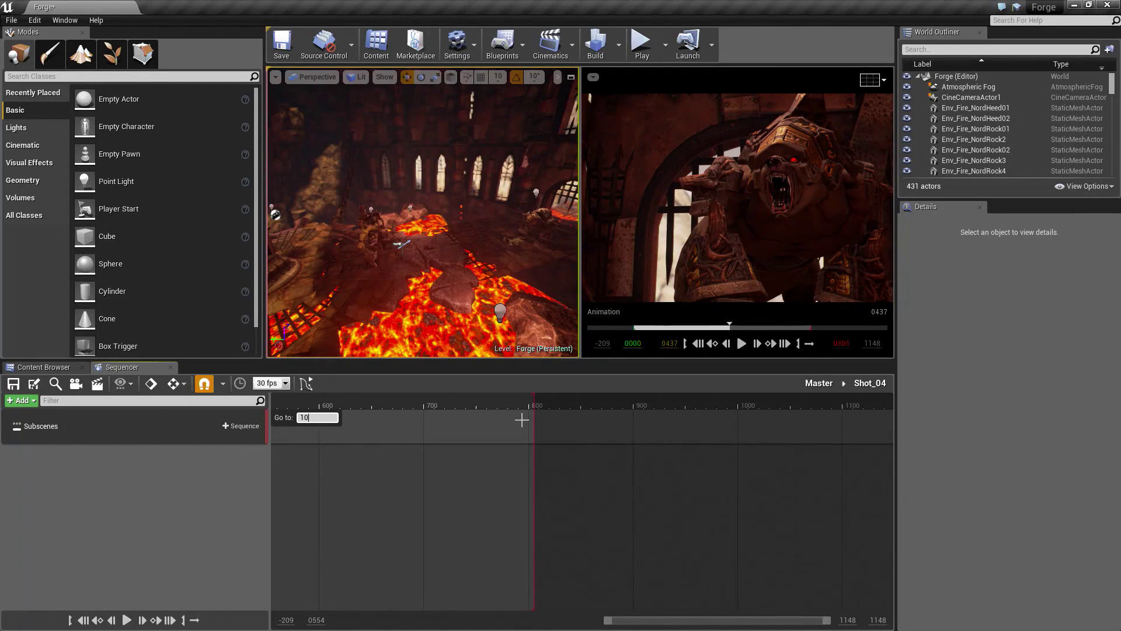
type("1000")
key("Return")
key("bracketright")
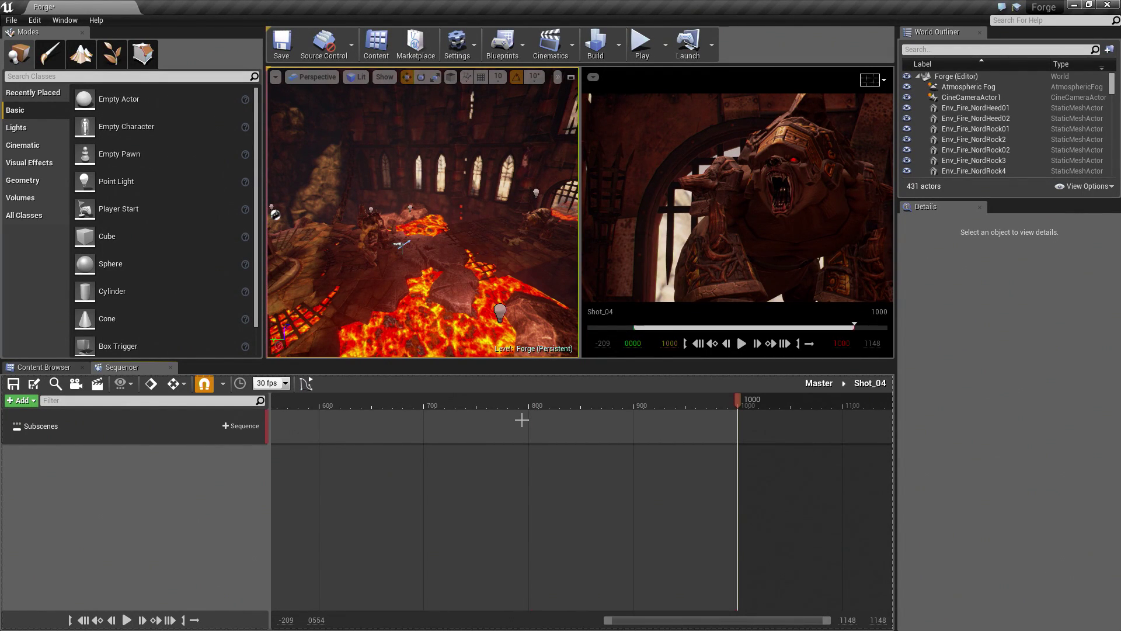
scroll(538, 458, "down", 3)
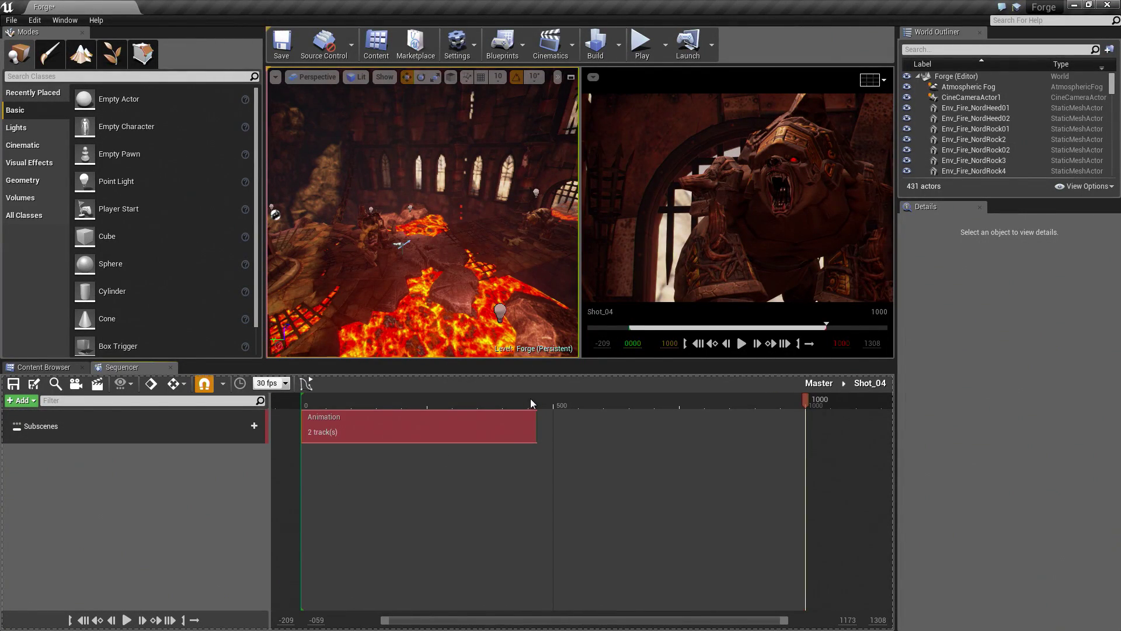
left_click_drag(563, 407, 536, 400)
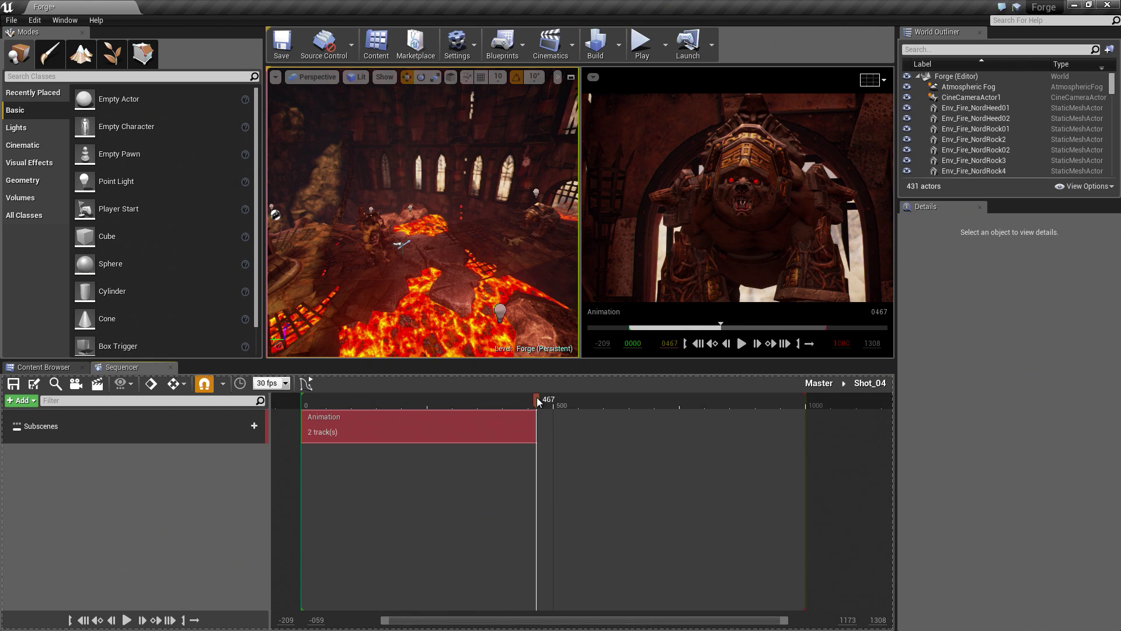
key("Right")
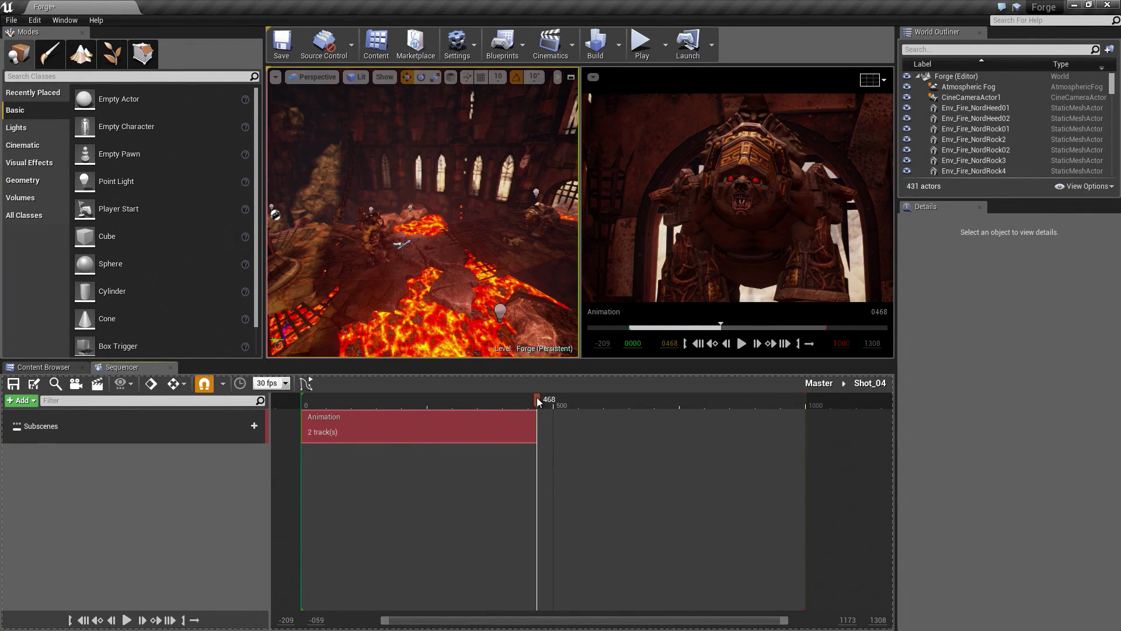
Step: Open the Animation subsequence, show the bear and Grunt clips, and go to frame 468
double_click(506, 424)
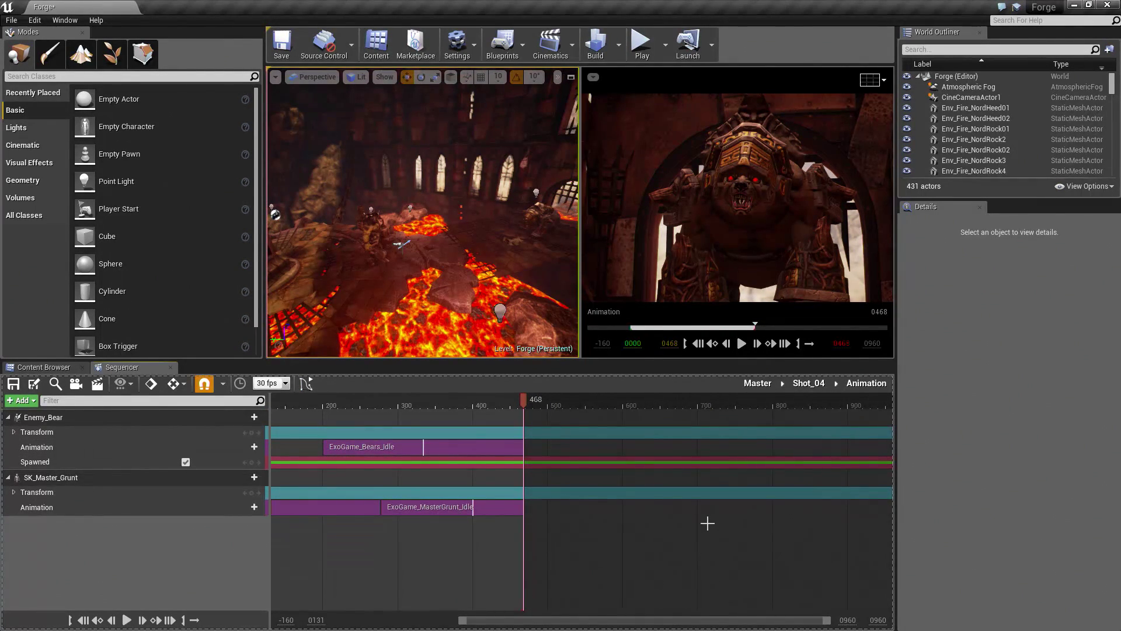
left_click_drag(510, 396, 554, 396)
key("ctrl+t")
type("1000")
key("Return")
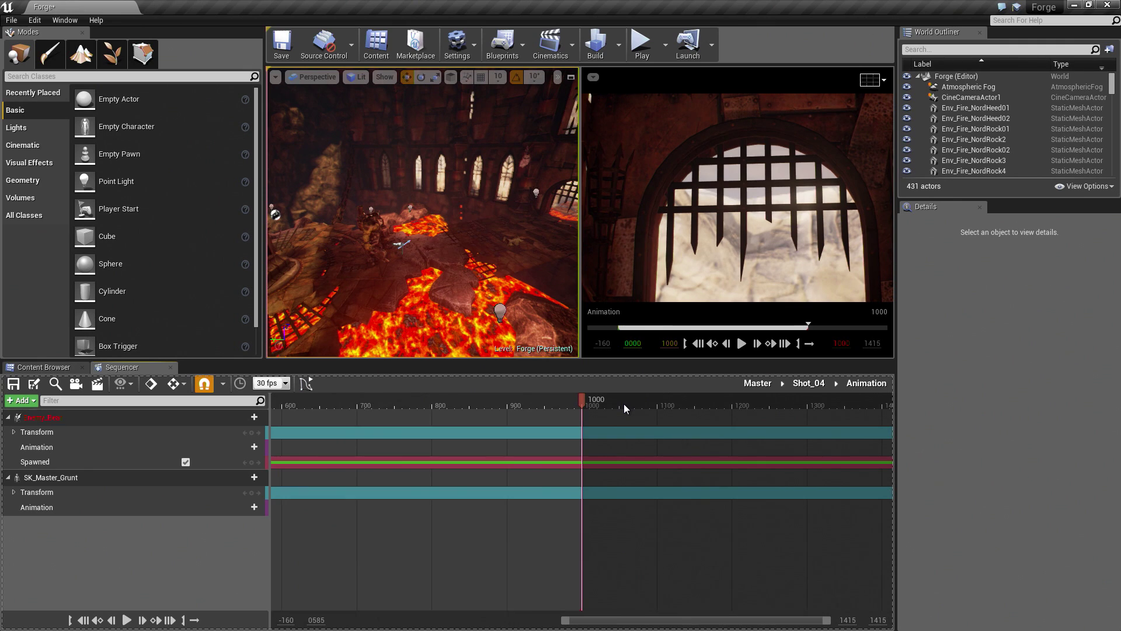
right_click_drag(528, 458, 835, 475)
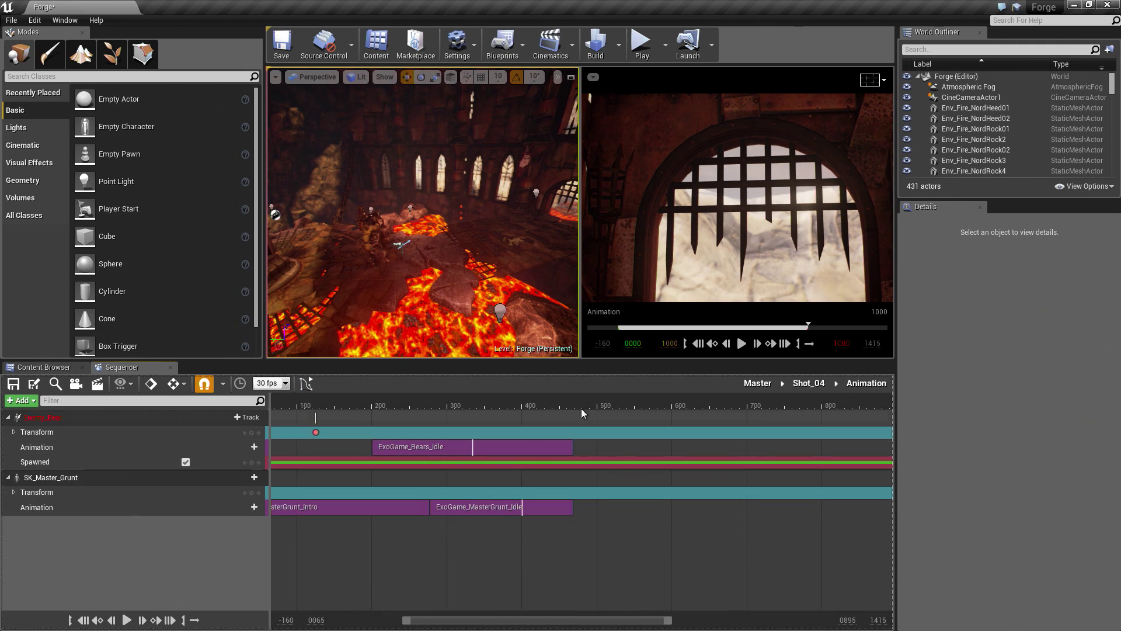
left_click(571, 407)
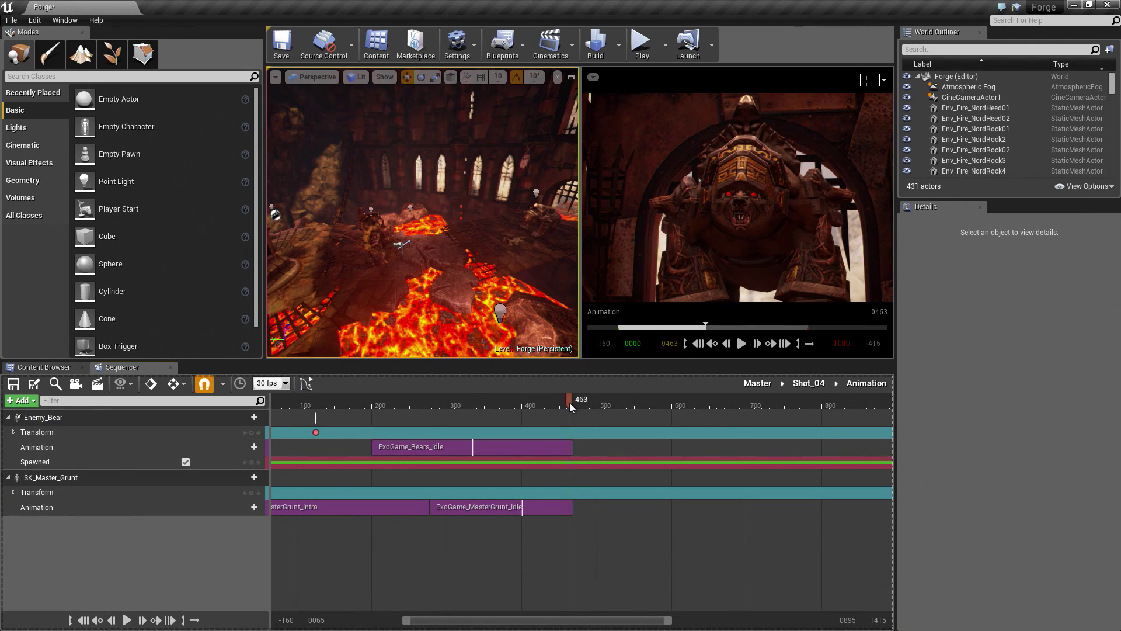
key("Right")
key("Right")
key("Right")
key("Right")
key("Right")
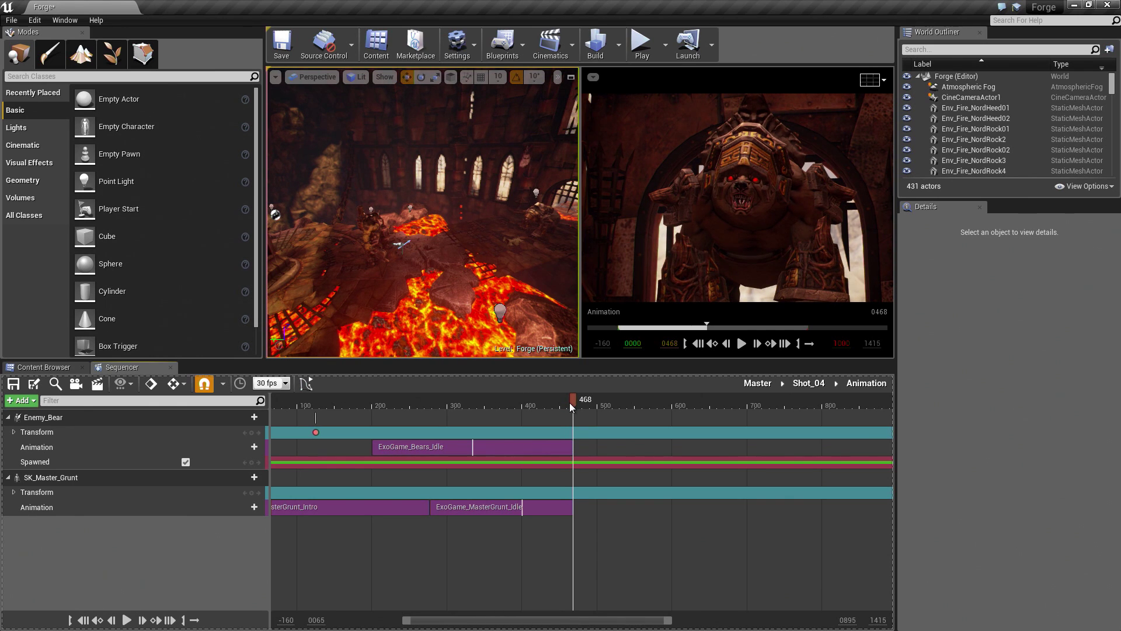
Step: Maximize the Perspective viewport to full width and scrub the shot back to frame 448
mouse_move(575, 94)
right_mouse_down()
mouse_move(548, 102)
mouse_move(586, 86)
right_mouse_up()
left_click(571, 76)
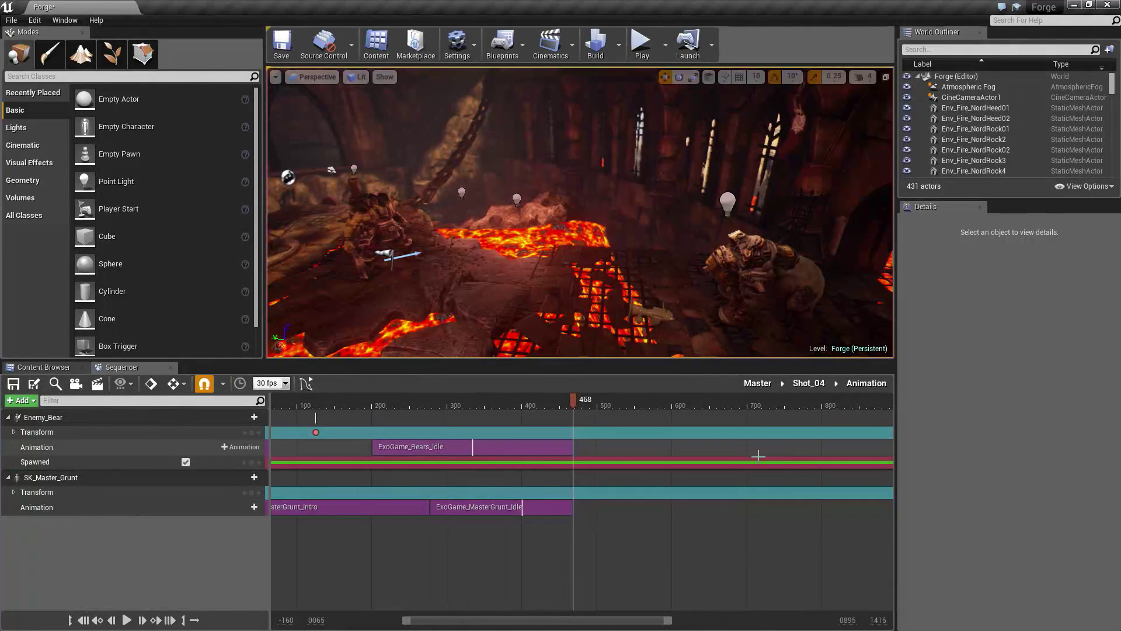
right_click_drag(491, 511, 438, 513)
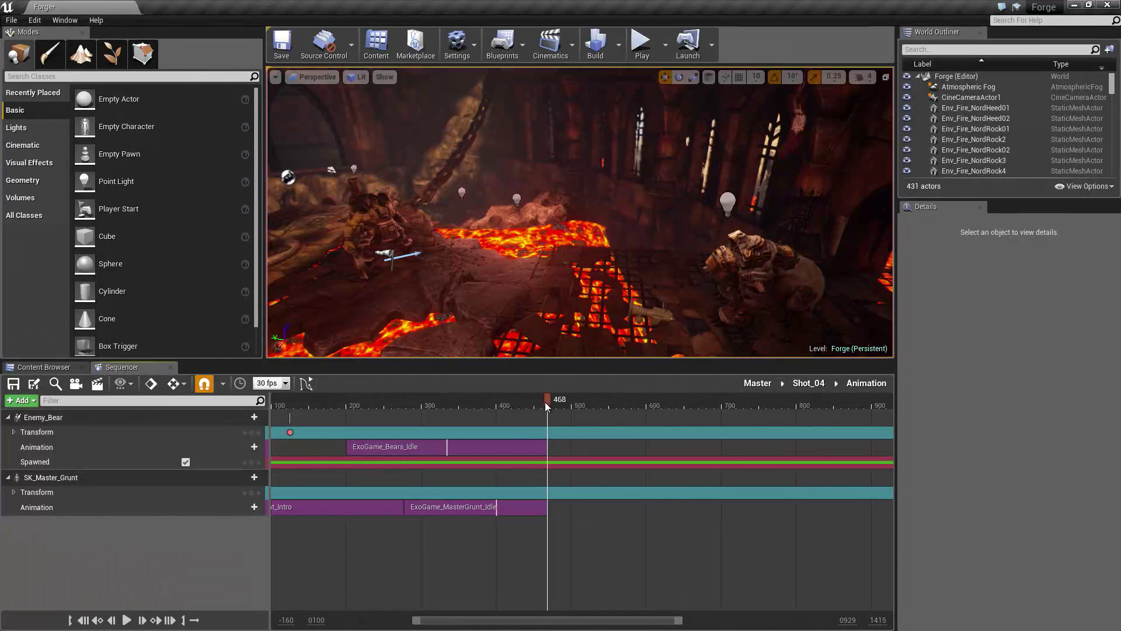
mouse_move(547, 401)
left_mouse_down()
mouse_move(523, 401)
mouse_move(547, 400)
left_mouse_up()
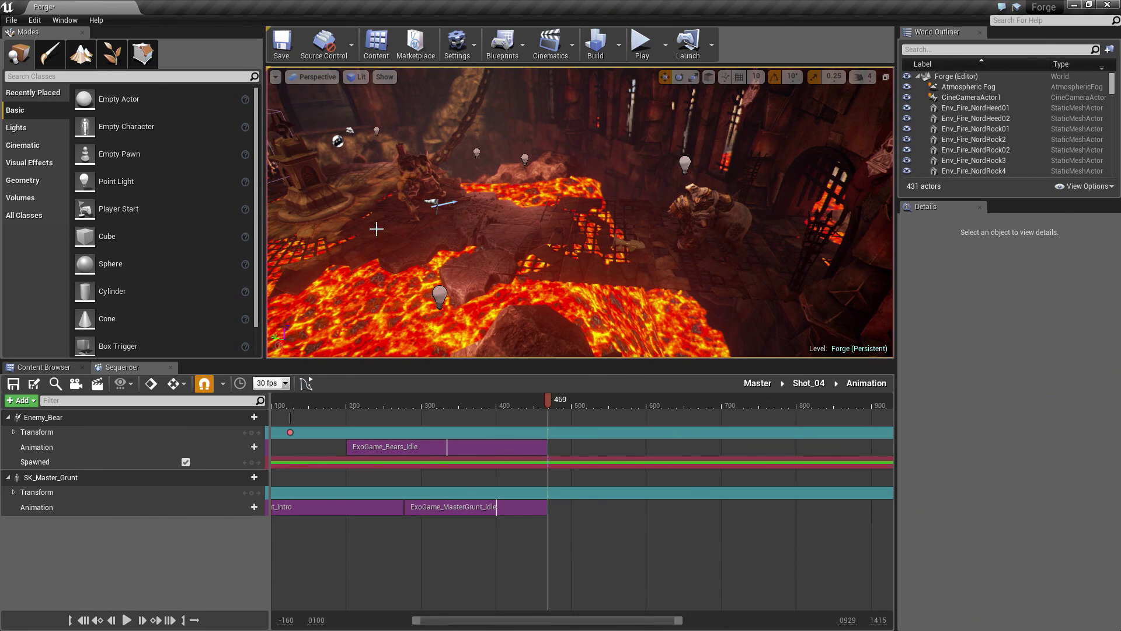
Step: Fly the viewport camera to frame the bear and Grunt across the lava floor
right_click_drag(432, 204, 432, 205)
right_click_drag(535, 244, 536, 244)
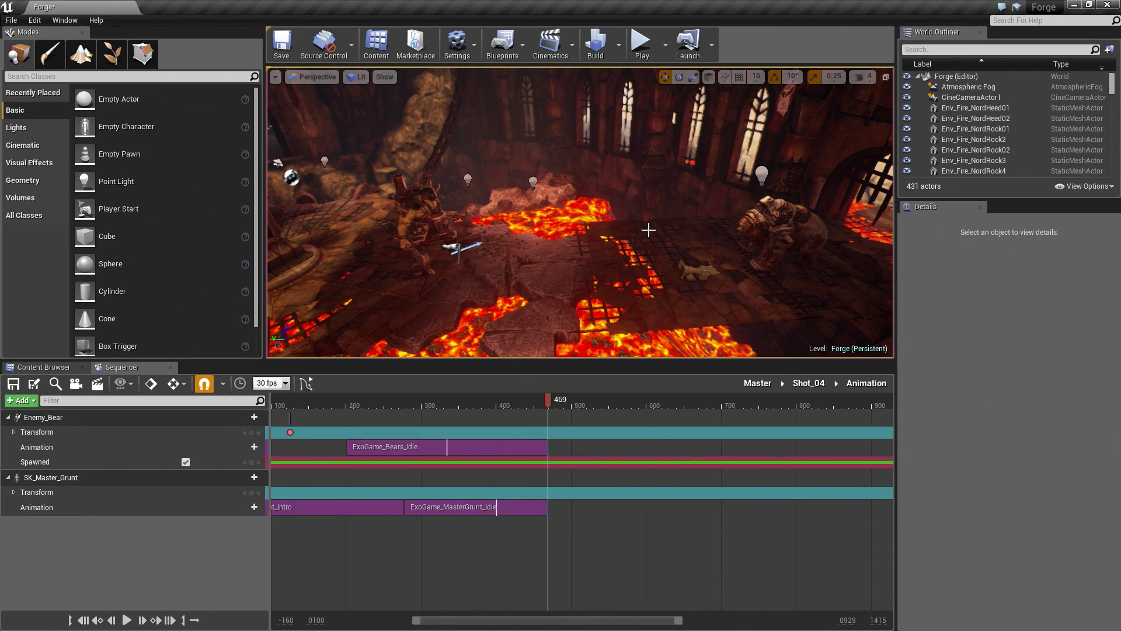
right_click_drag(670, 225, 670, 225)
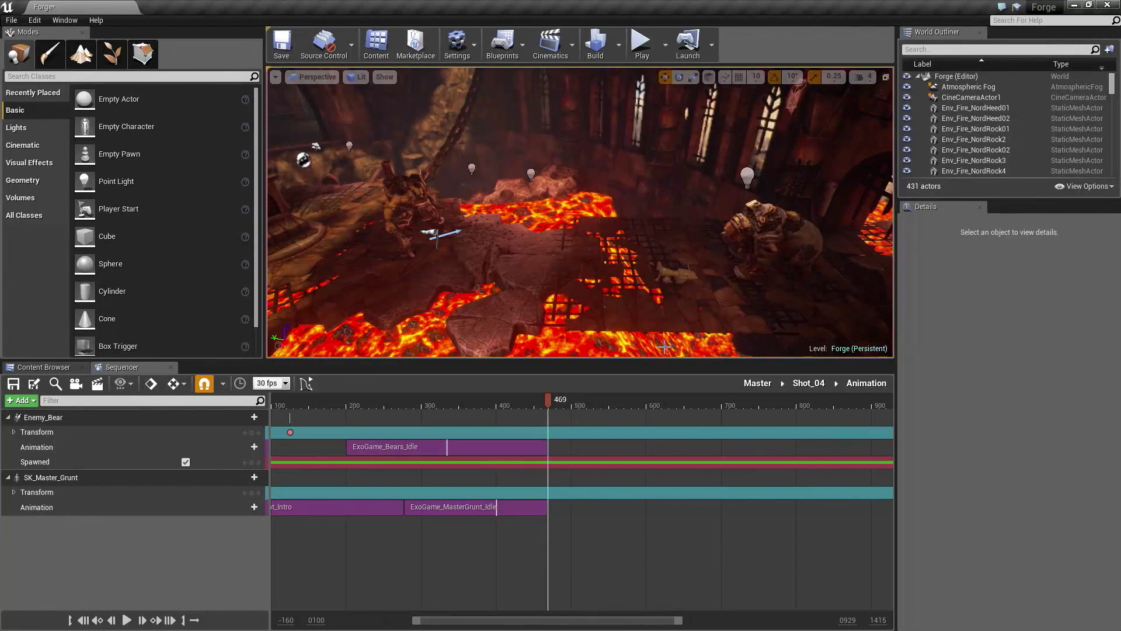
Step: Add ExoGame_Bears_Walk to Enemy_Bear at frame 469 and stretch it to about frame 611
left_click(82, 421)
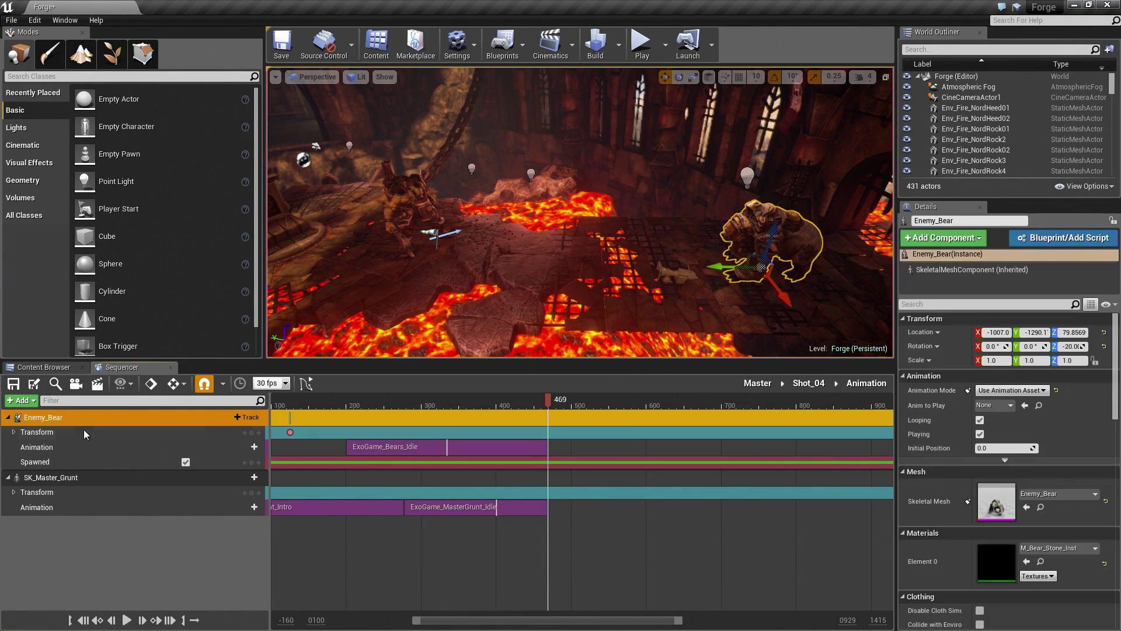
left_click(239, 446)
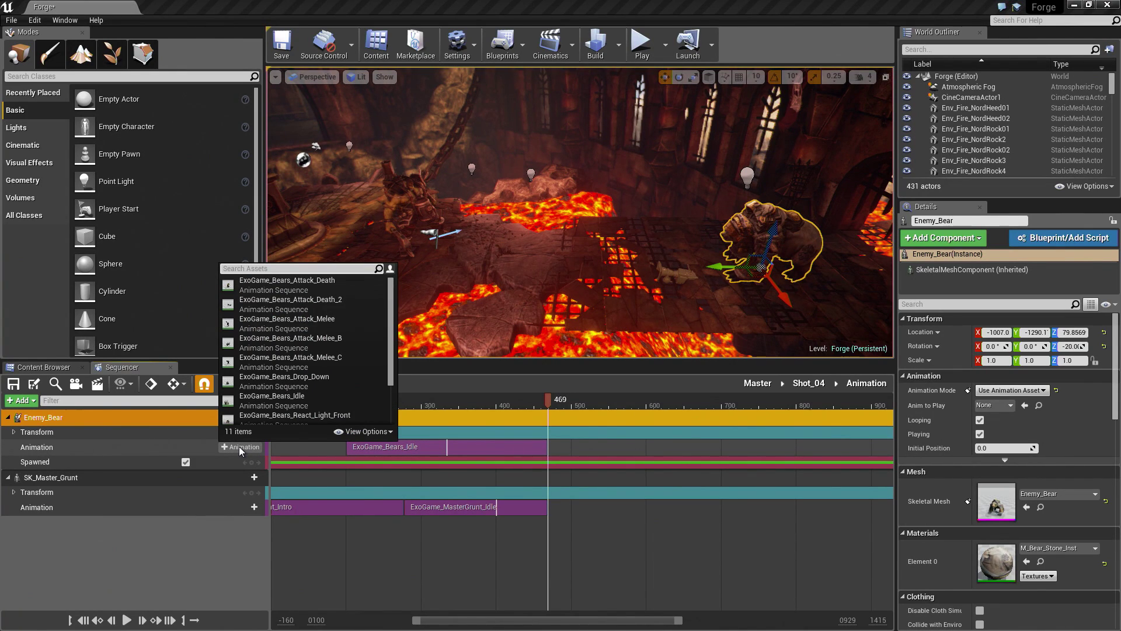
type("walk")
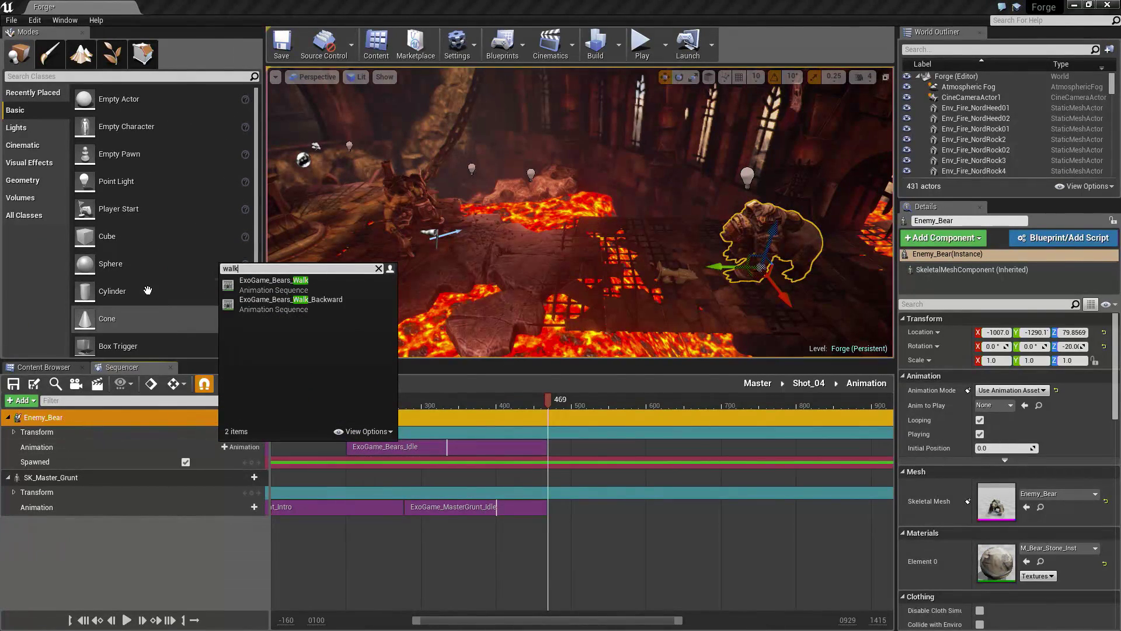
left_click(269, 286)
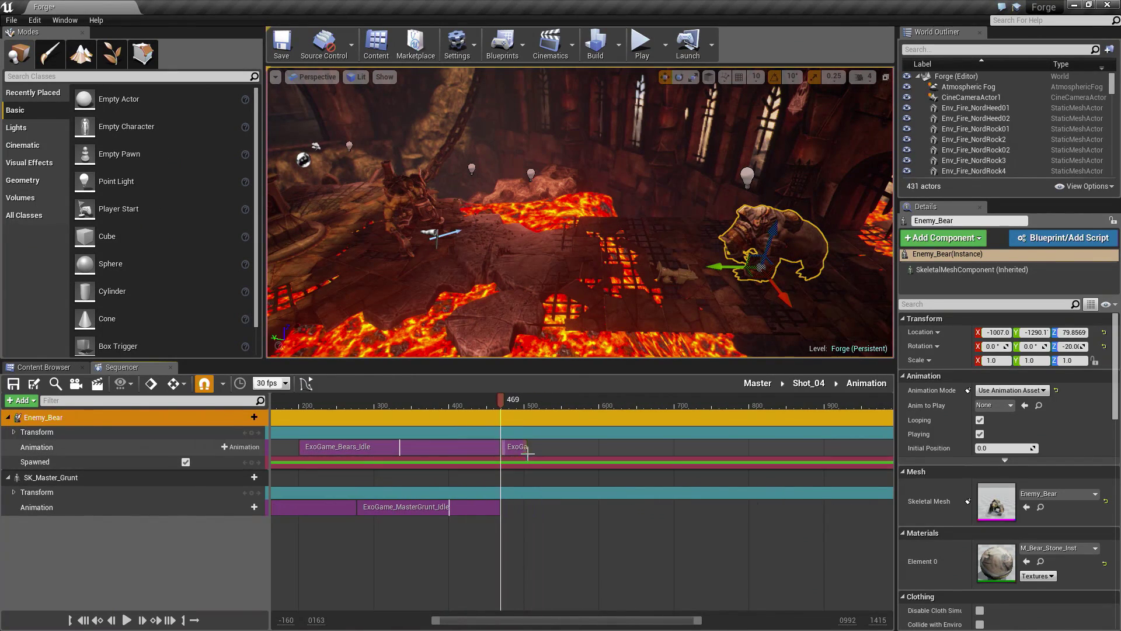
left_click_drag(526, 447, 574, 456)
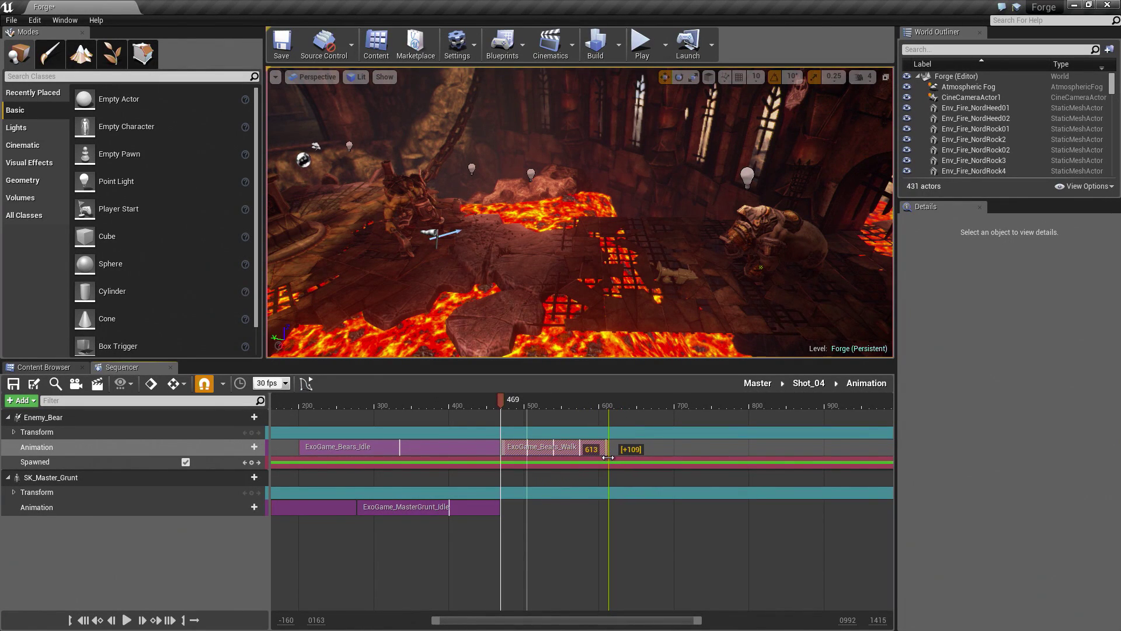
left_click_drag(606, 459, 606, 459)
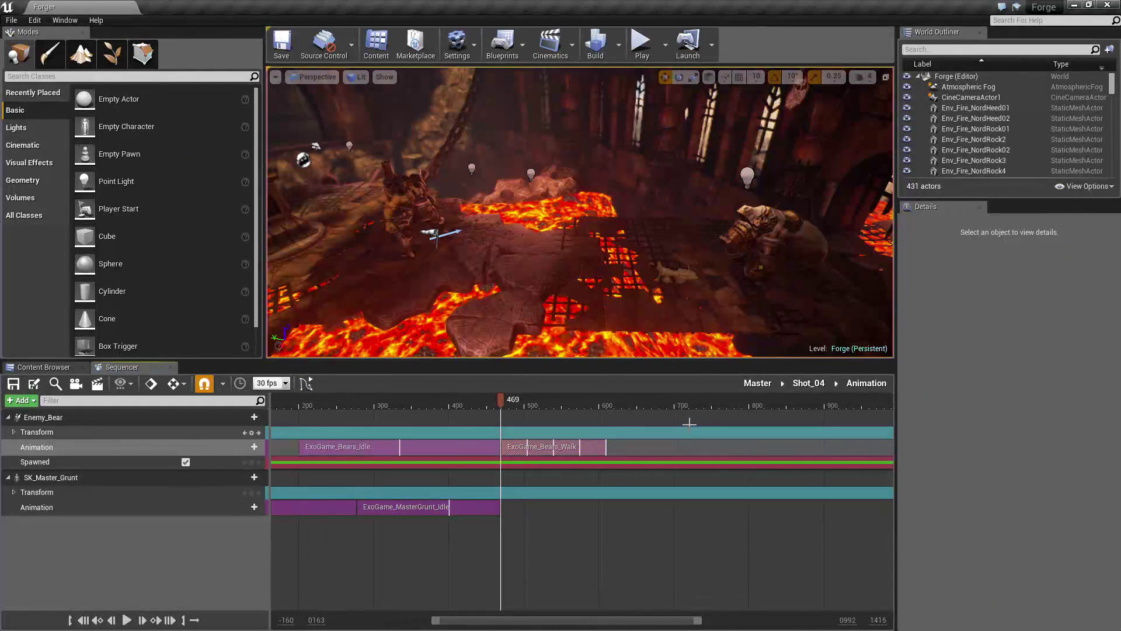
left_click_drag(500, 398, 607, 409)
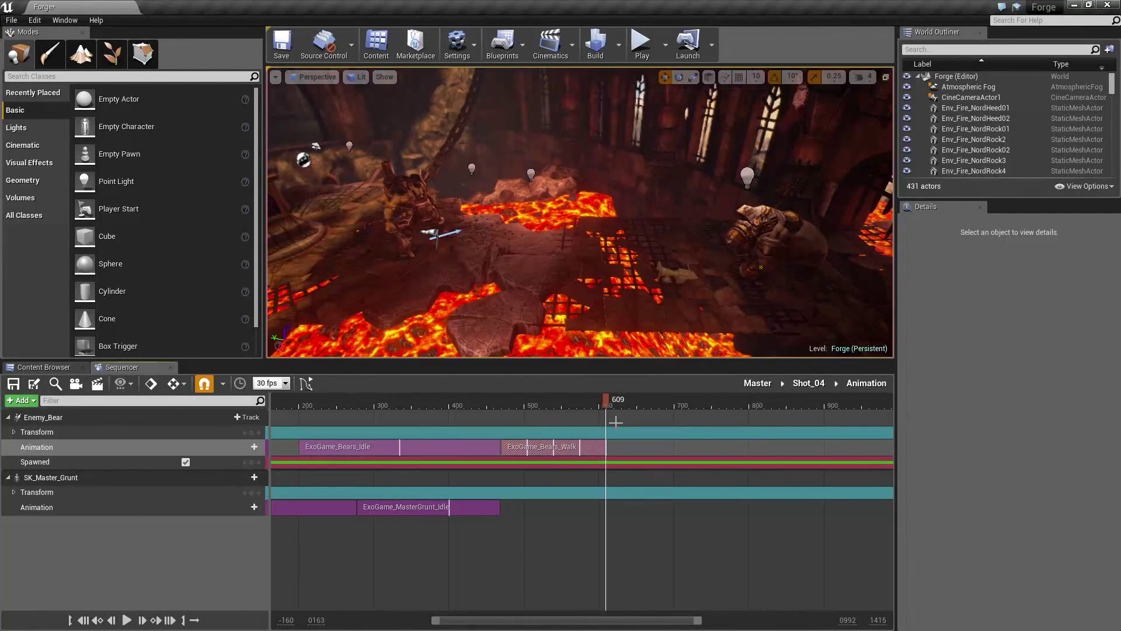
left_click(254, 447)
type("mell")
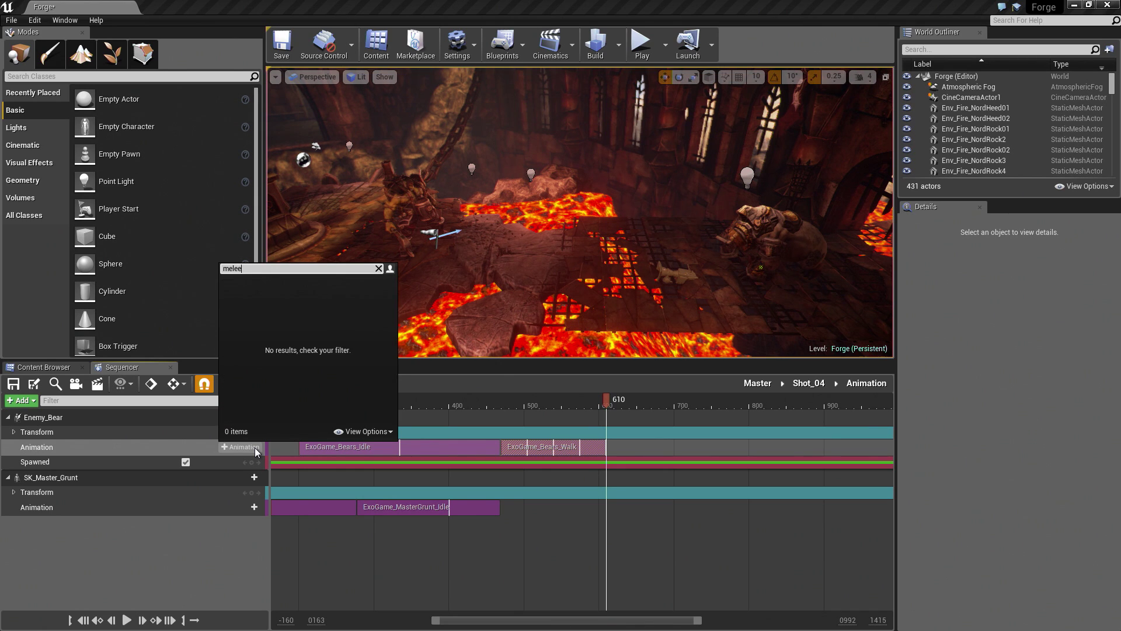
key("BackSpace")
type("ee")
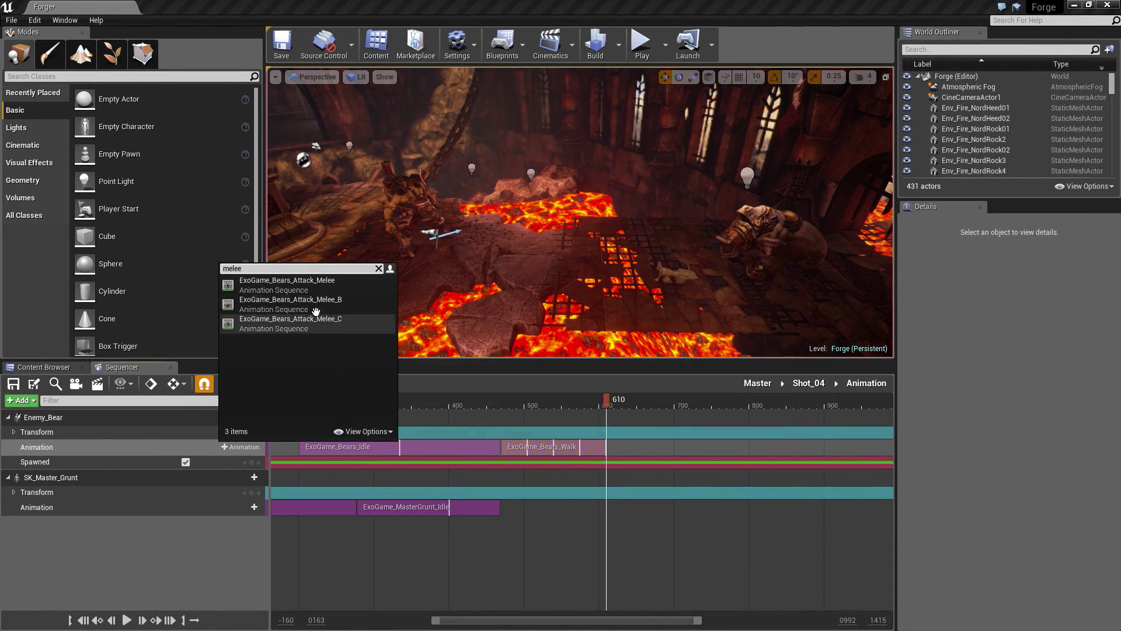
left_click(315, 309)
left_click(525, 417)
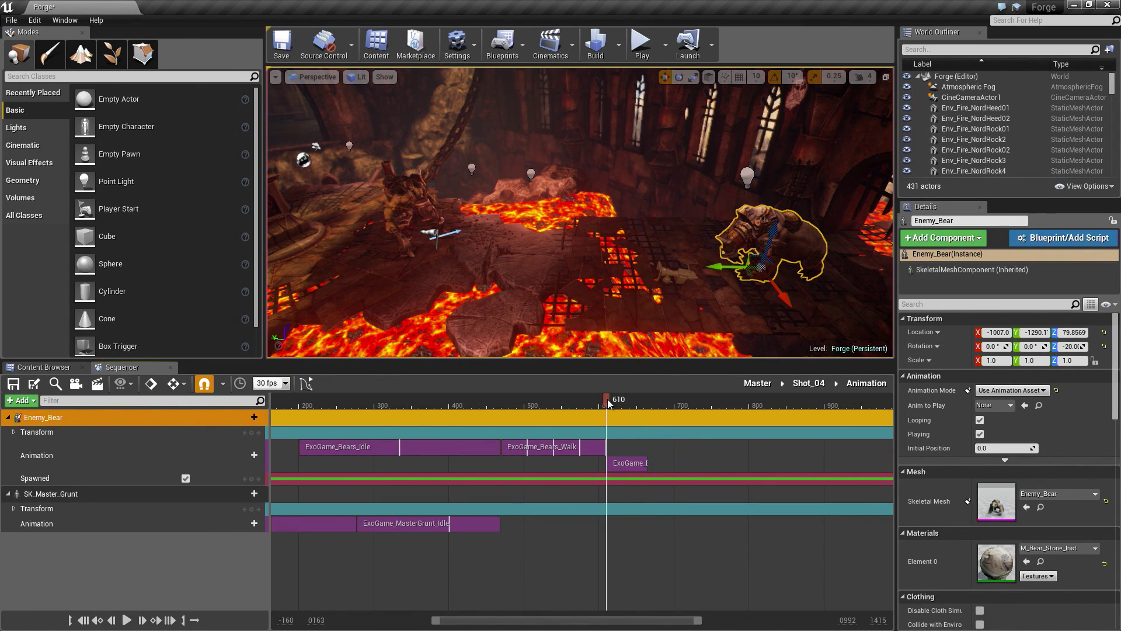
mouse_move(607, 398)
left_mouse_down()
mouse_move(640, 402)
mouse_move(575, 401)
mouse_move(597, 400)
left_mouse_up()
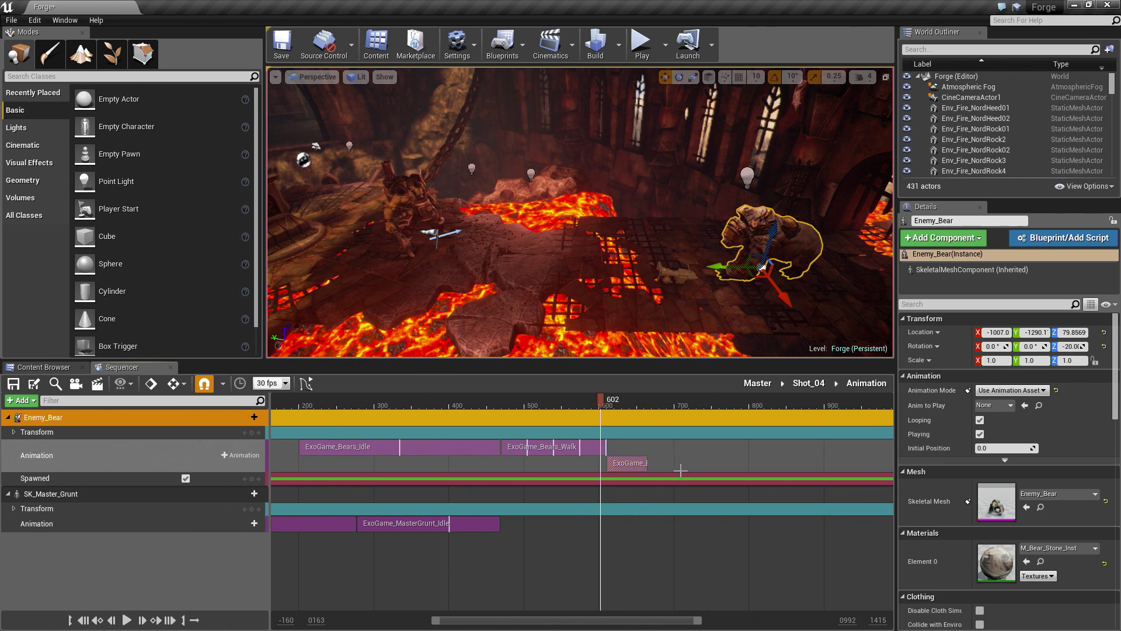
key("Delete")
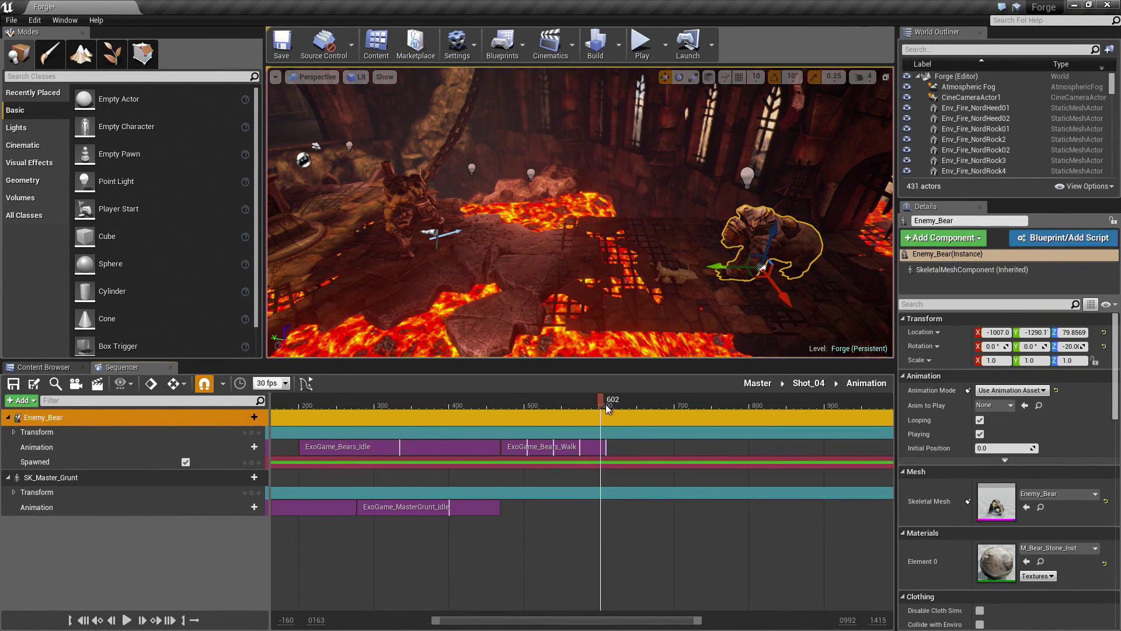
Step: Key Enemy_Bear's Transform at frame 468, where the walk clip begins
left_click_drag(605, 404, 510, 402)
scroll(509, 403, "up", 1)
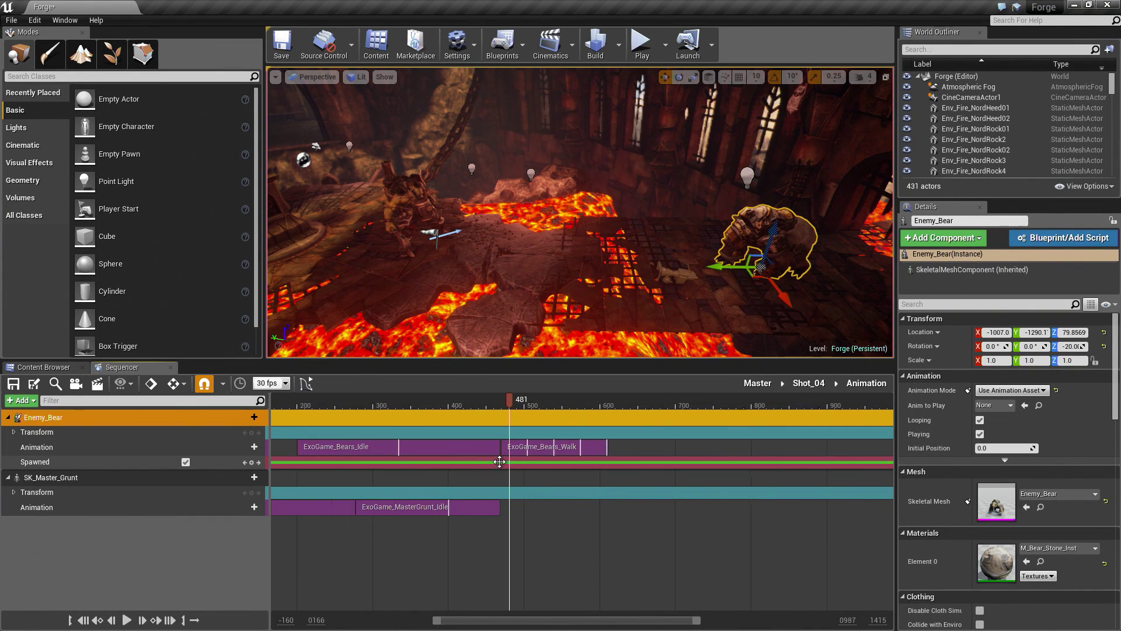
scroll(499, 461, "up", 3)
left_click(499, 447)
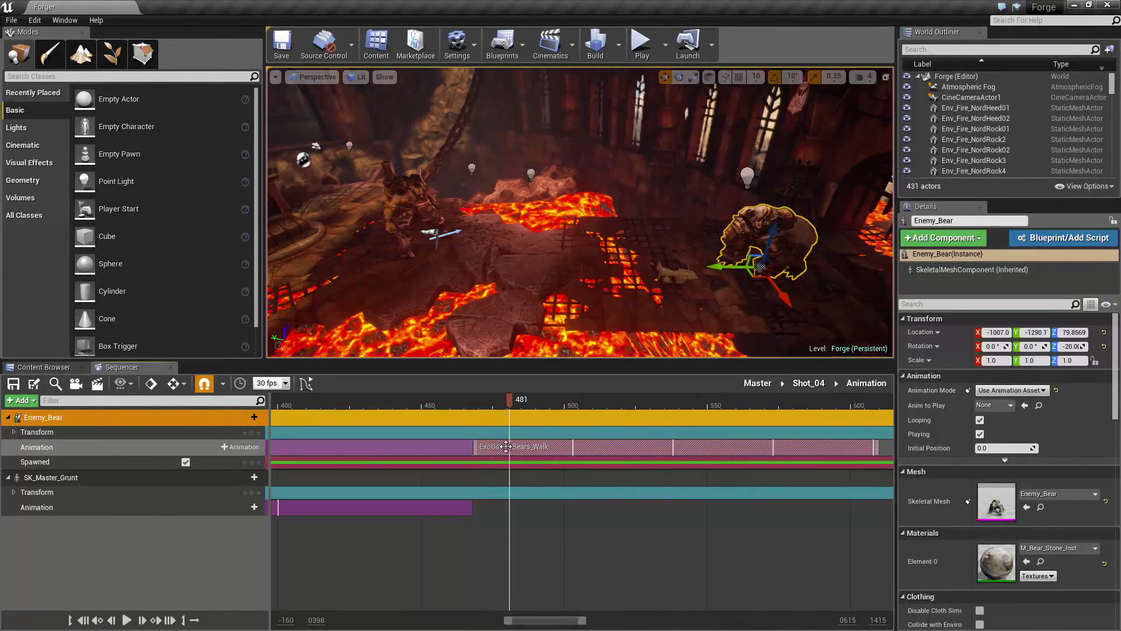
left_click_drag(508, 407, 472, 409)
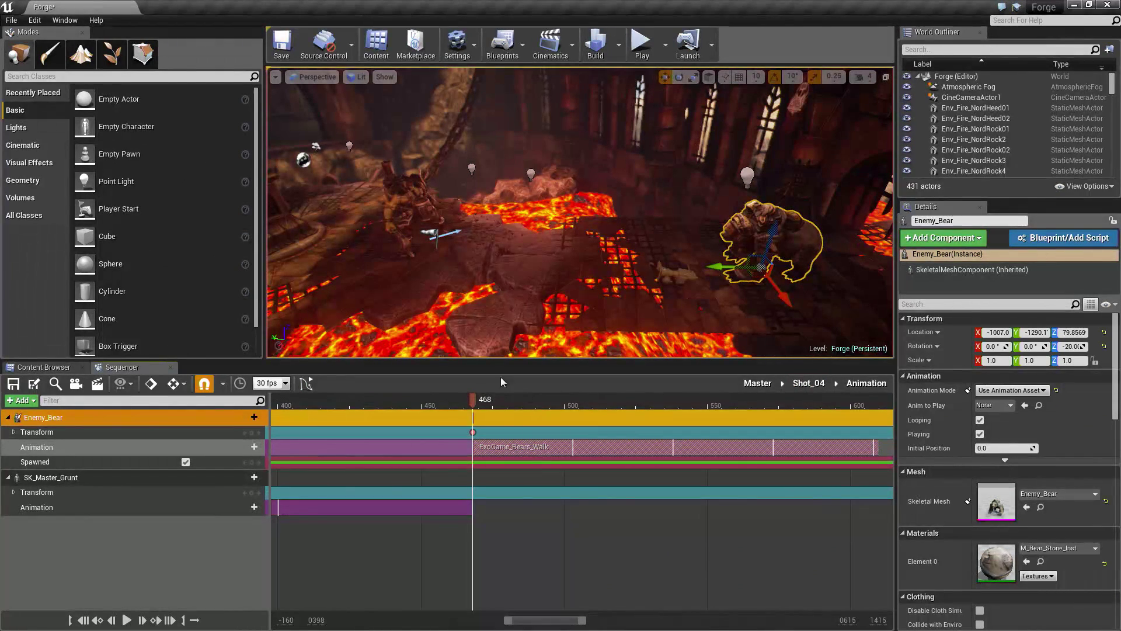
key("Return")
Step: Trim the walk clip's end by one frame and key the bear moved forward at frame 608
scroll(600, 476, "down", 2)
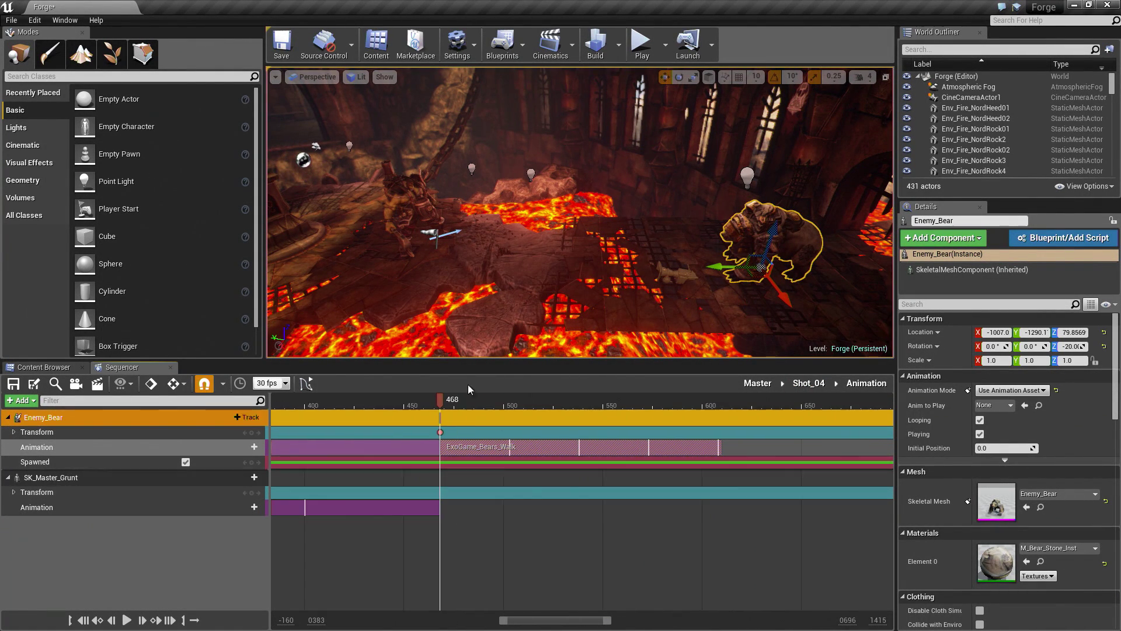
left_click_drag(439, 400, 716, 405)
scroll(747, 450, "up", 5)
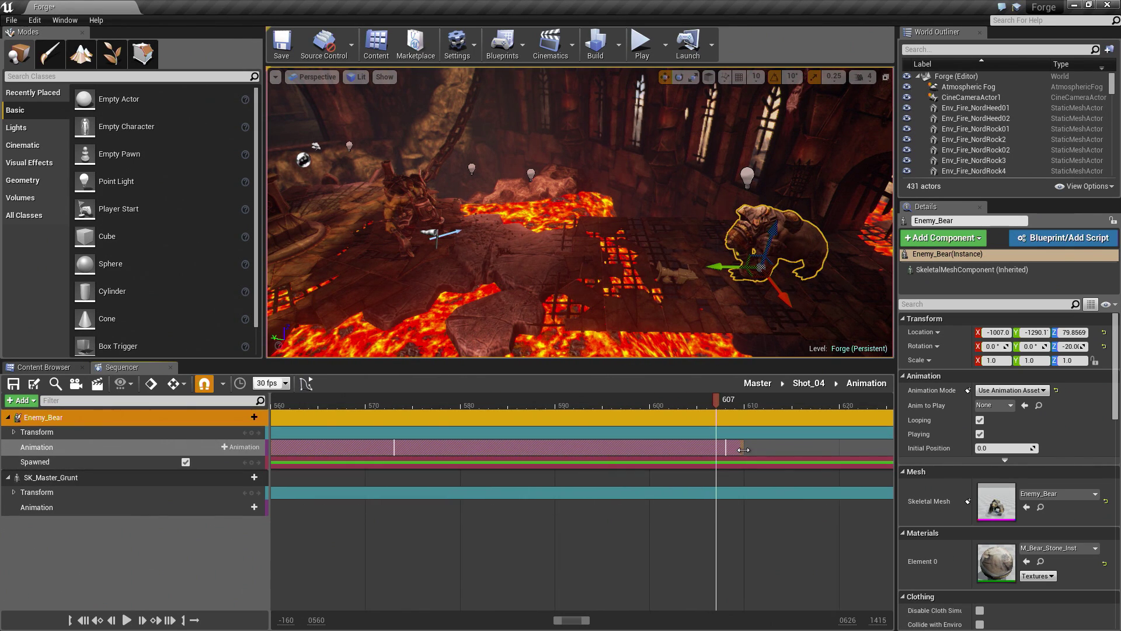
left_click_drag(743, 449, 734, 450)
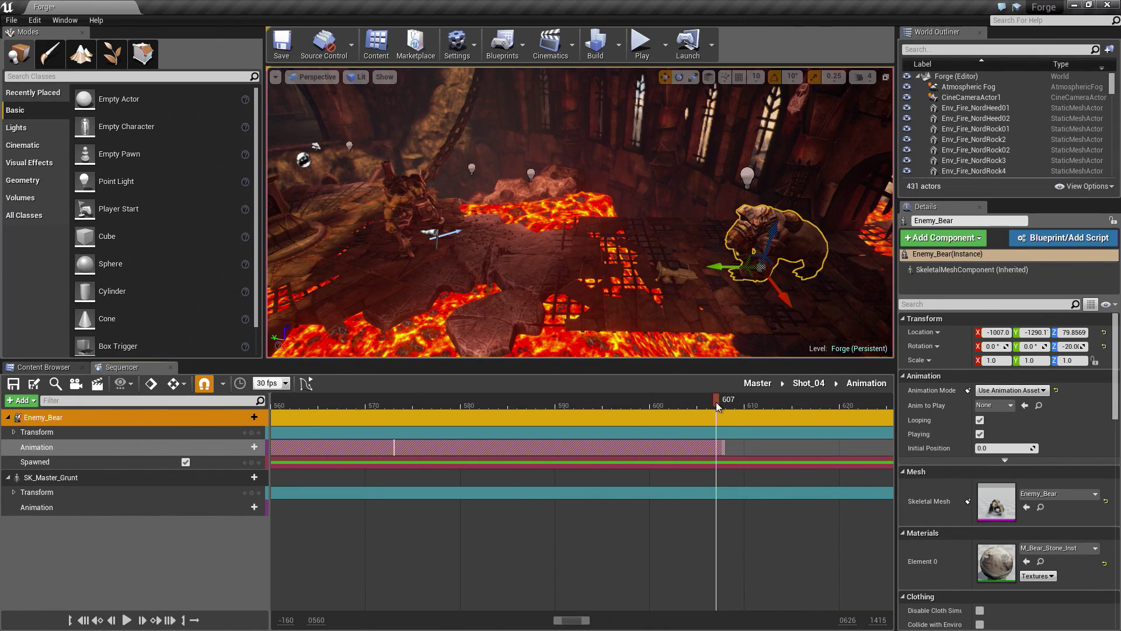
left_click_drag(718, 405, 725, 402)
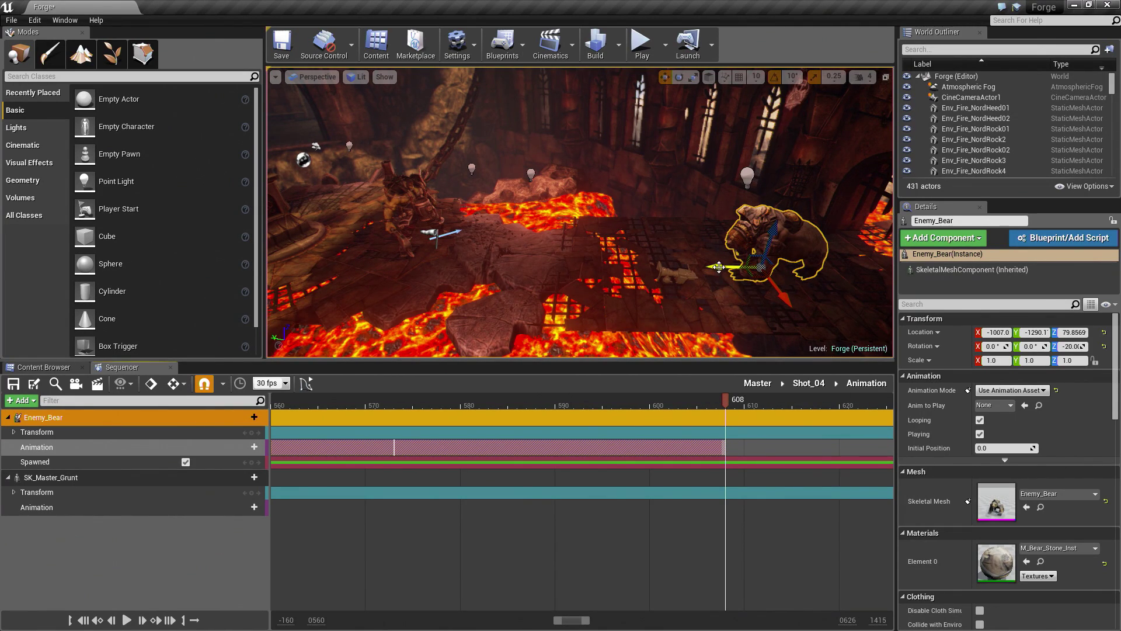
left_click_drag(719, 267, 559, 286)
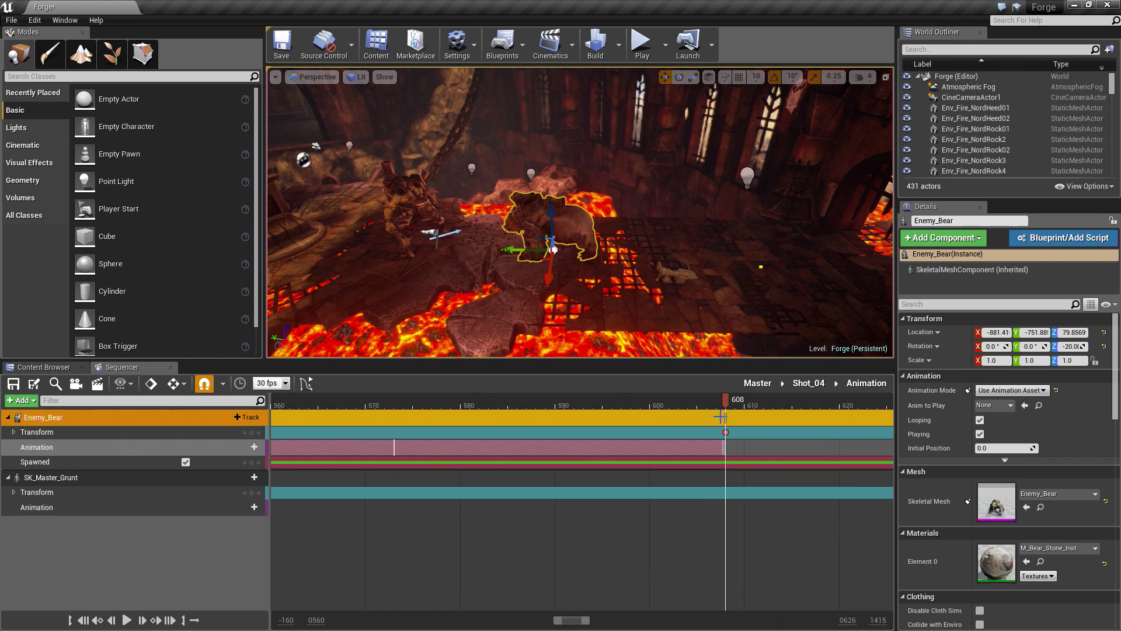
scroll(730, 402, "down", 5)
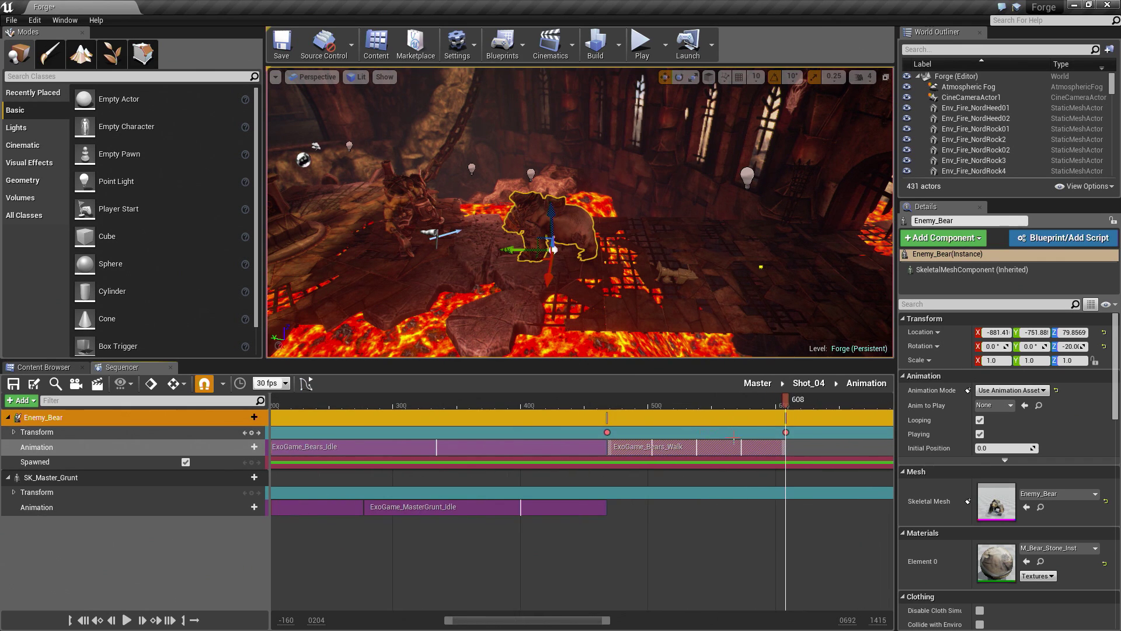
Step: Preview the walk and try pushing the bear's final position key out to about frame 746
left_click_drag(749, 400, 569, 399)
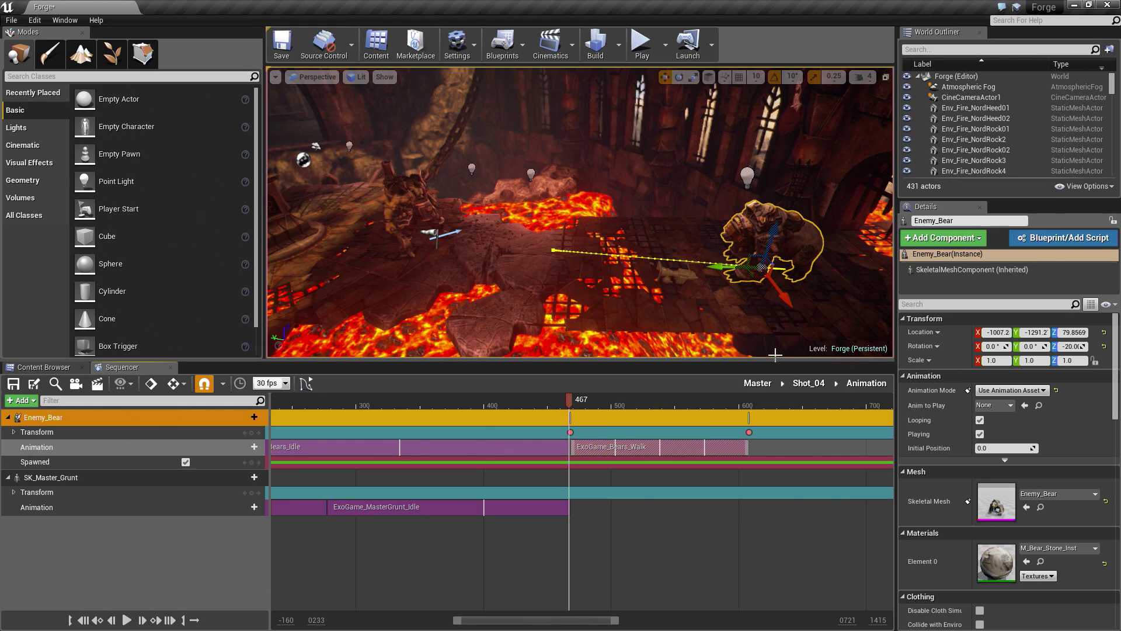
key("space")
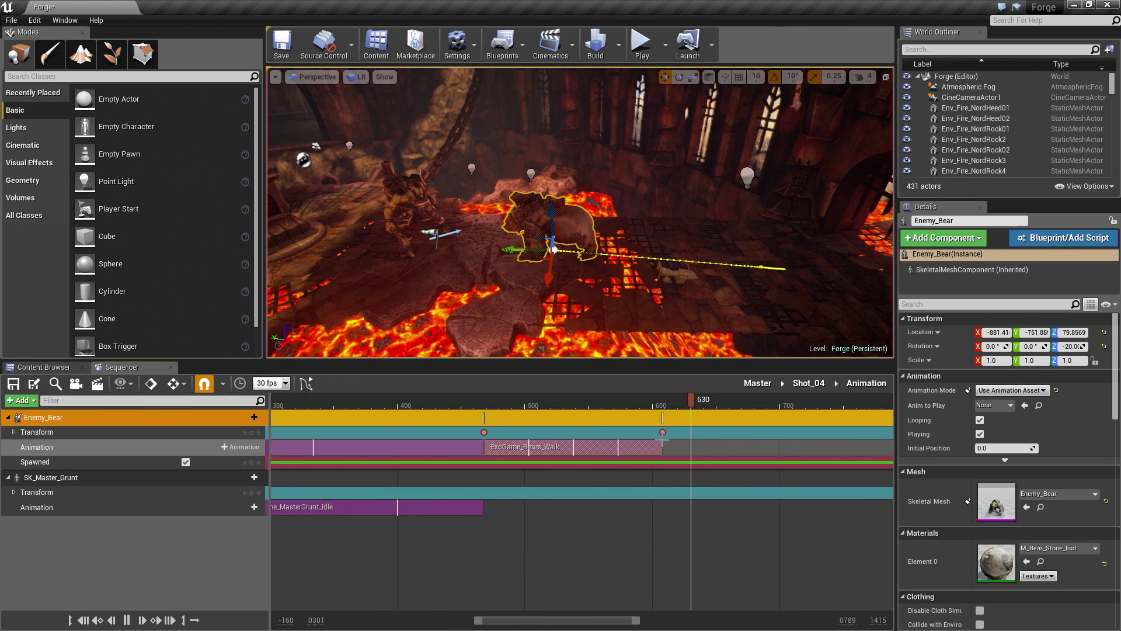
key("space")
left_click_drag(687, 431, 696, 431)
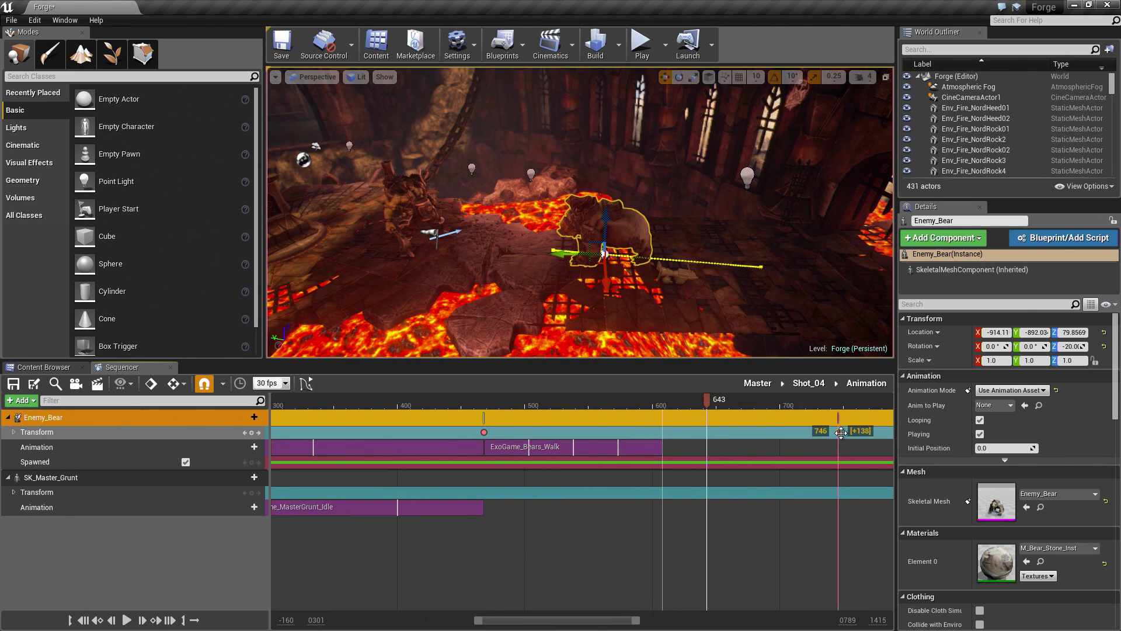
left_click_drag(841, 432, 841, 432)
left_click(479, 399)
key("space")
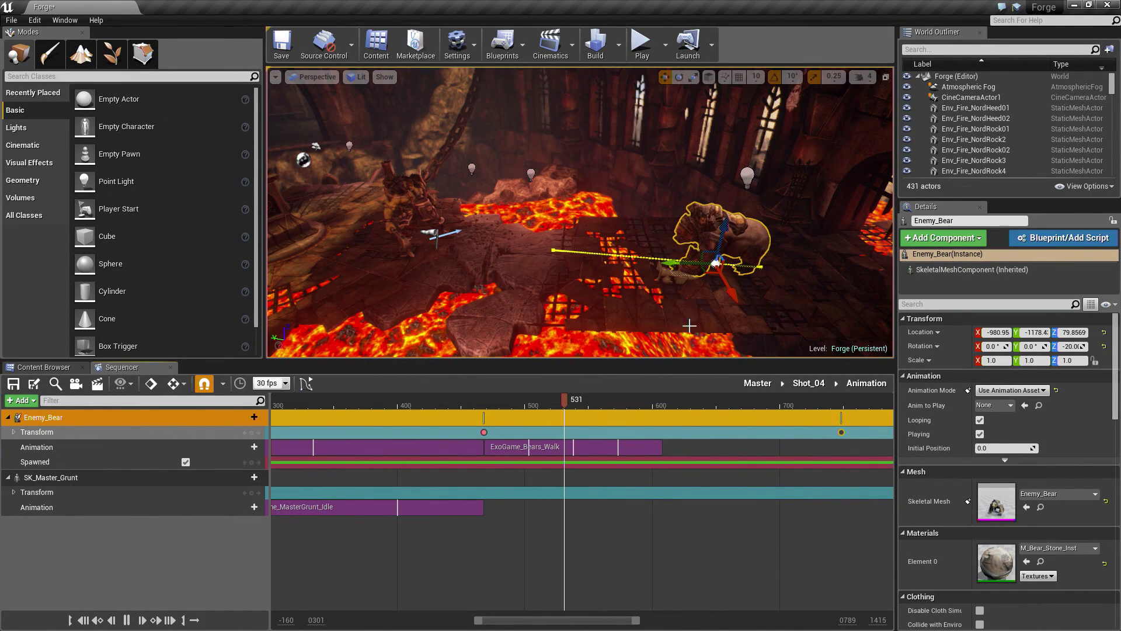
key("space")
Step: Pull the final position key back to around frame 600 and replay the walk
left_click_drag(841, 432, 558, 445)
left_click(449, 400)
key("space")
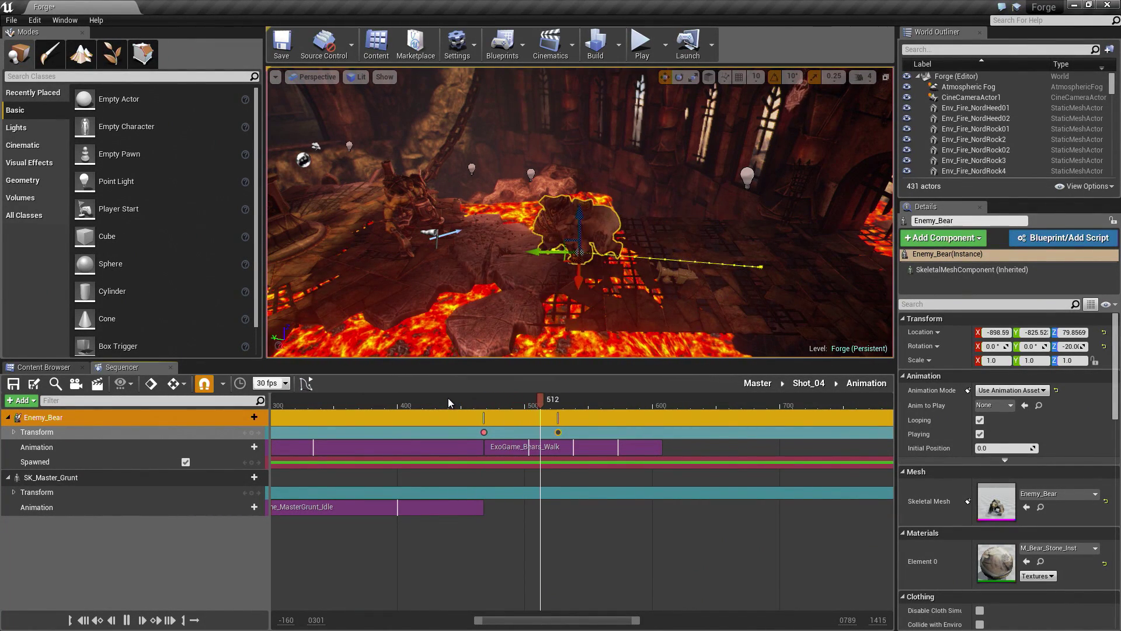
key("space")
left_click_drag(576, 432, 680, 432)
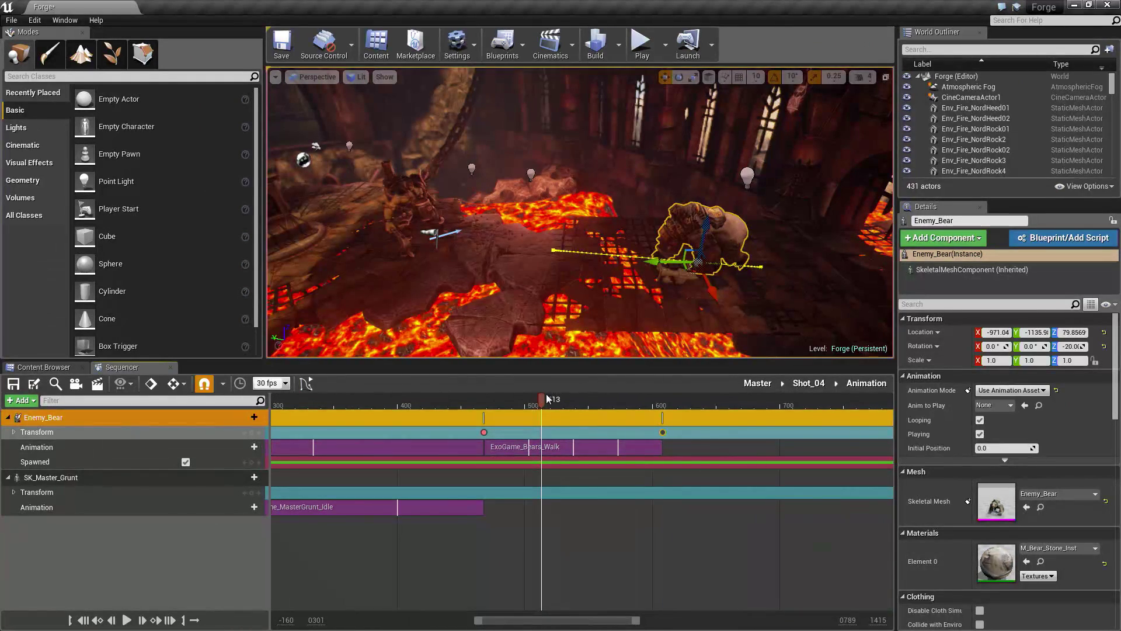
left_click_drag(547, 399, 479, 396)
key("space")
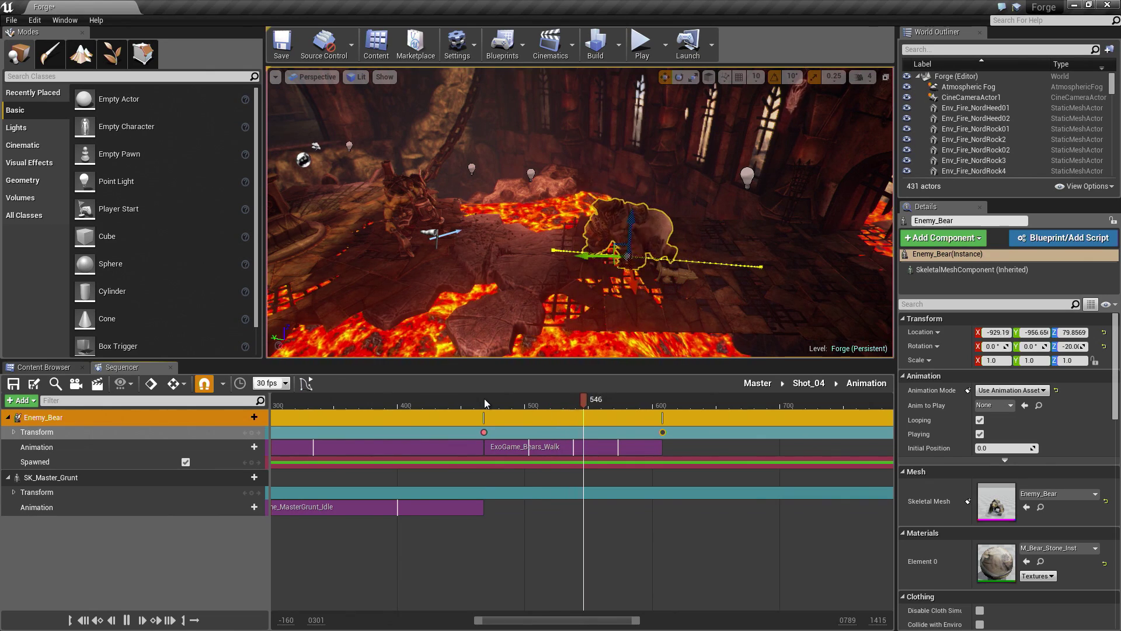
key("space")
Step: Fine-tune the final position key to frame 597, then 603, replaying the walk's end each time
left_click_drag(649, 400, 593, 401)
key("space")
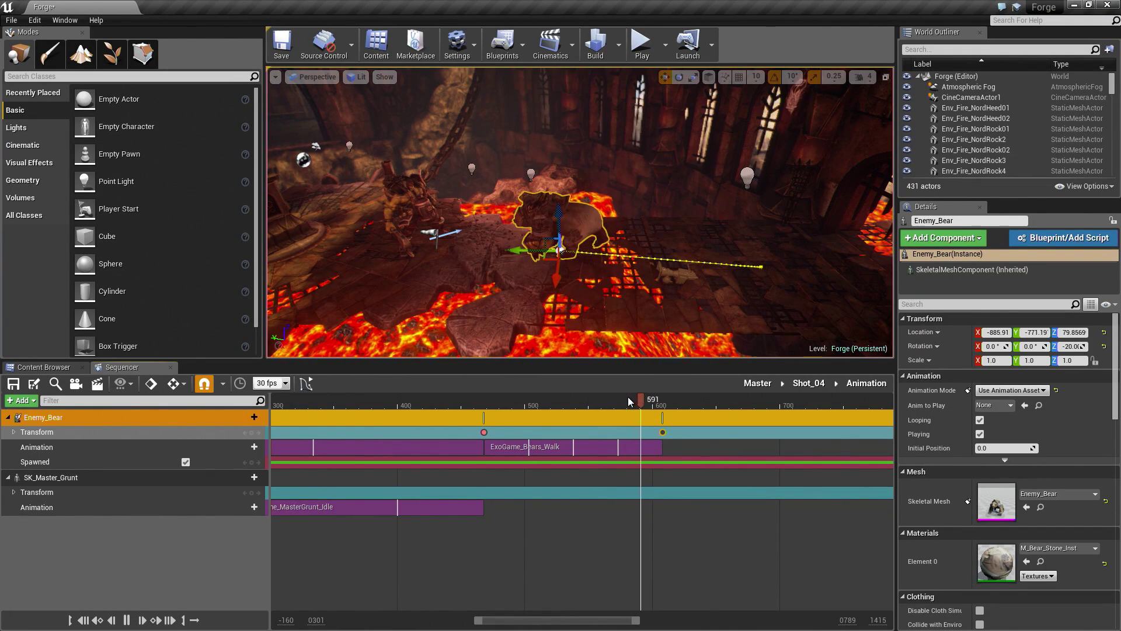
key("space")
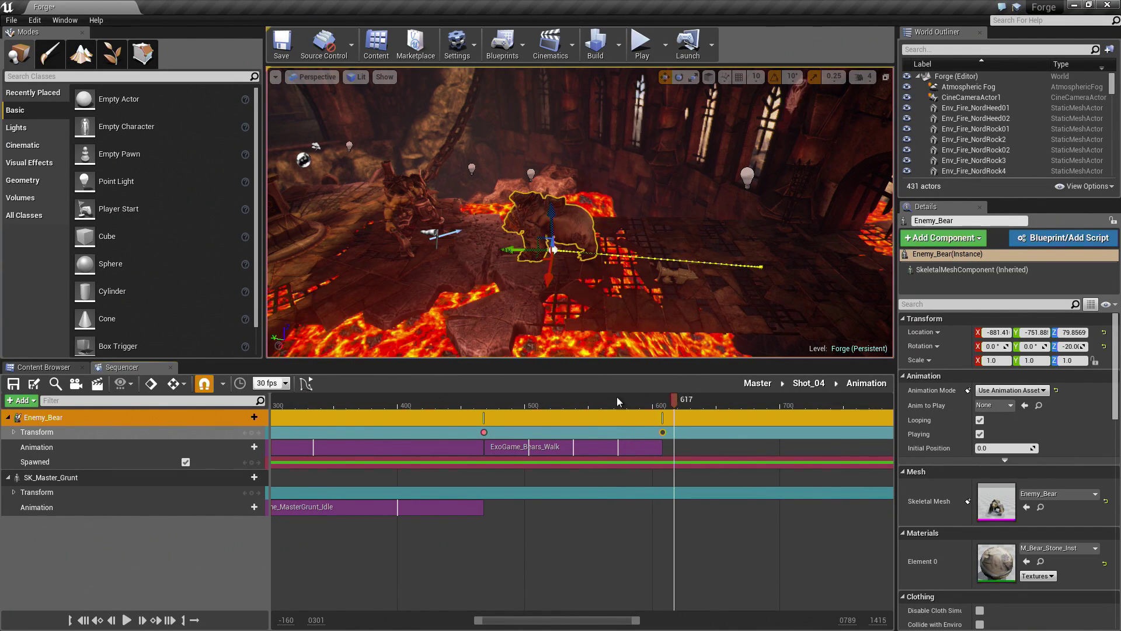
left_click(596, 398)
key("space")
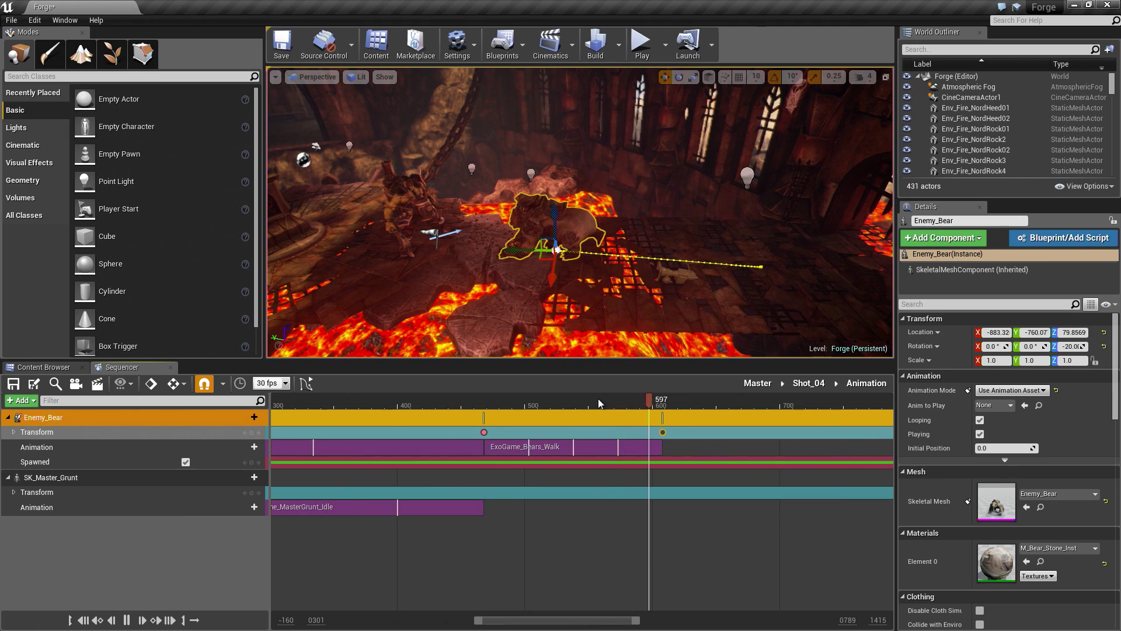
key("space")
left_click_drag(658, 431, 648, 432)
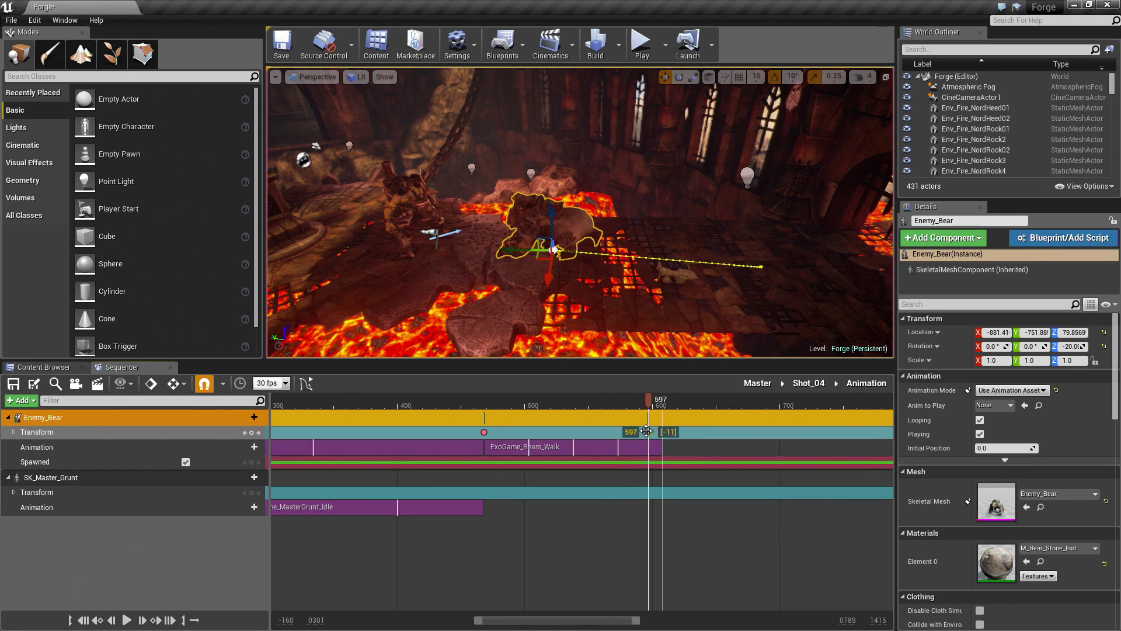
left_click(595, 402)
key("space")
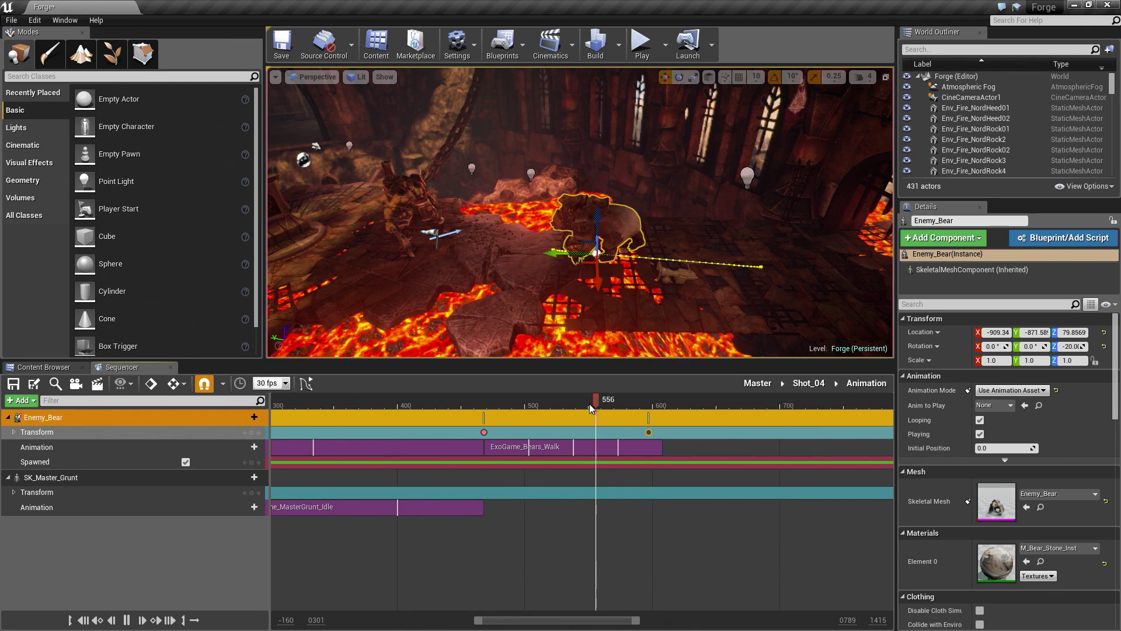
key("space")
left_click_drag(648, 431, 656, 431)
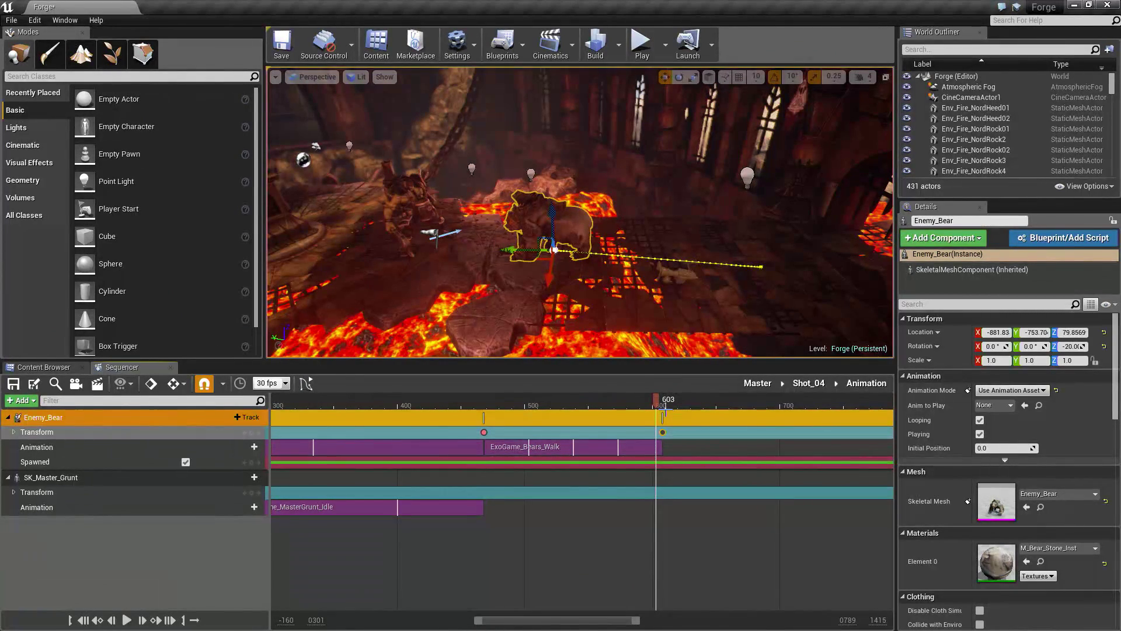
left_click_drag(652, 401, 481, 398)
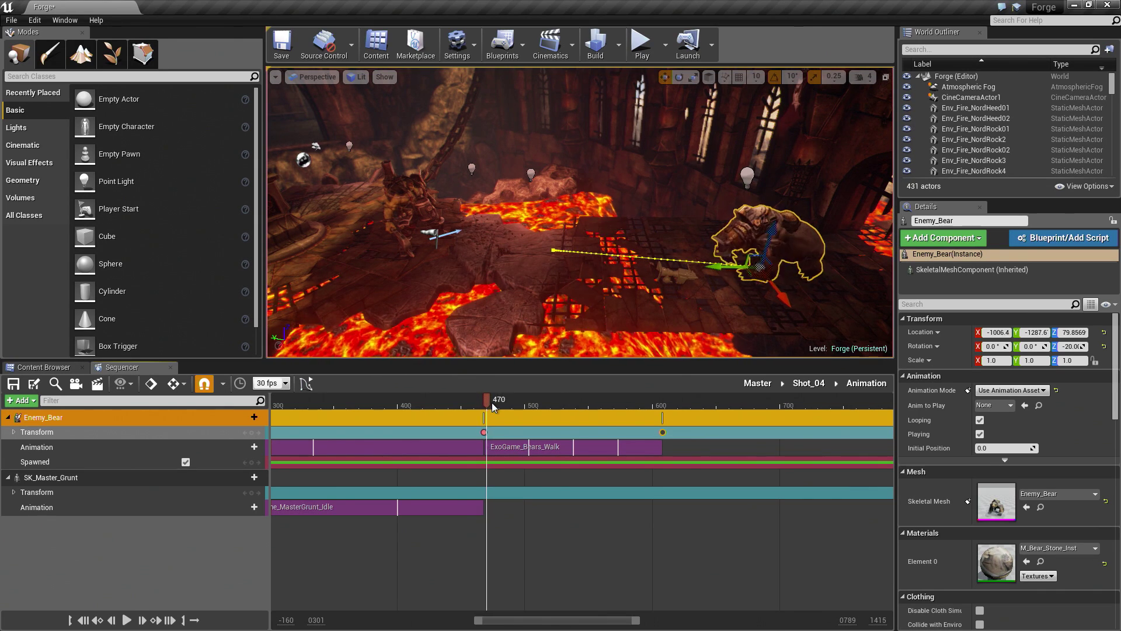
Step: Add the ExoGame_MasterGrunt_Cast_Summon animation to SK_Master_Grunt at frame 467
left_click(482, 402)
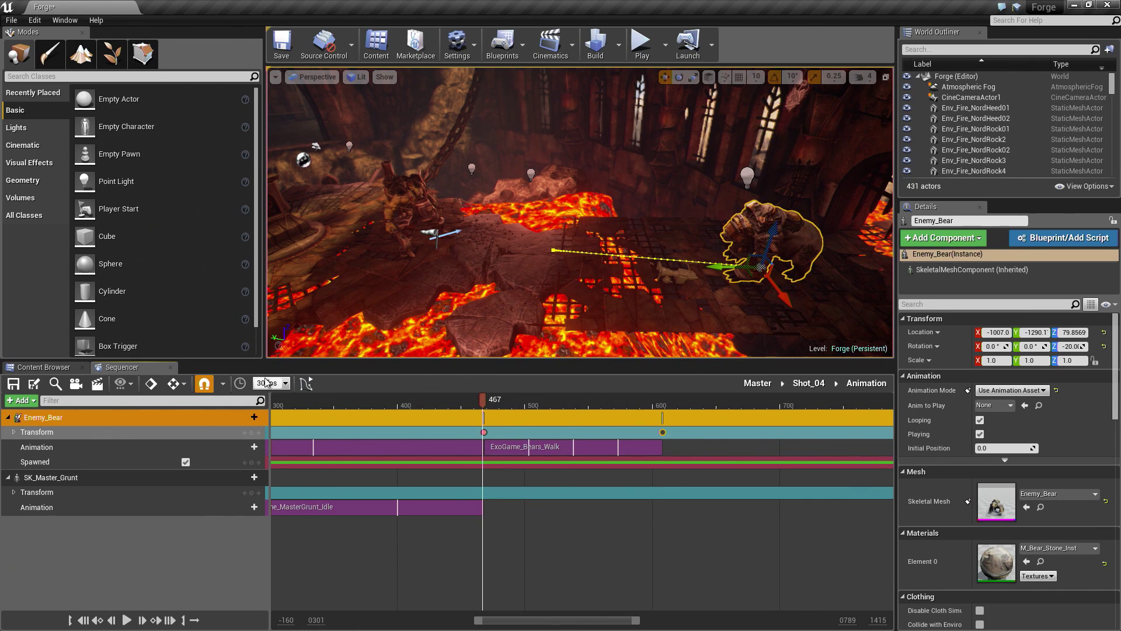
left_click(241, 506)
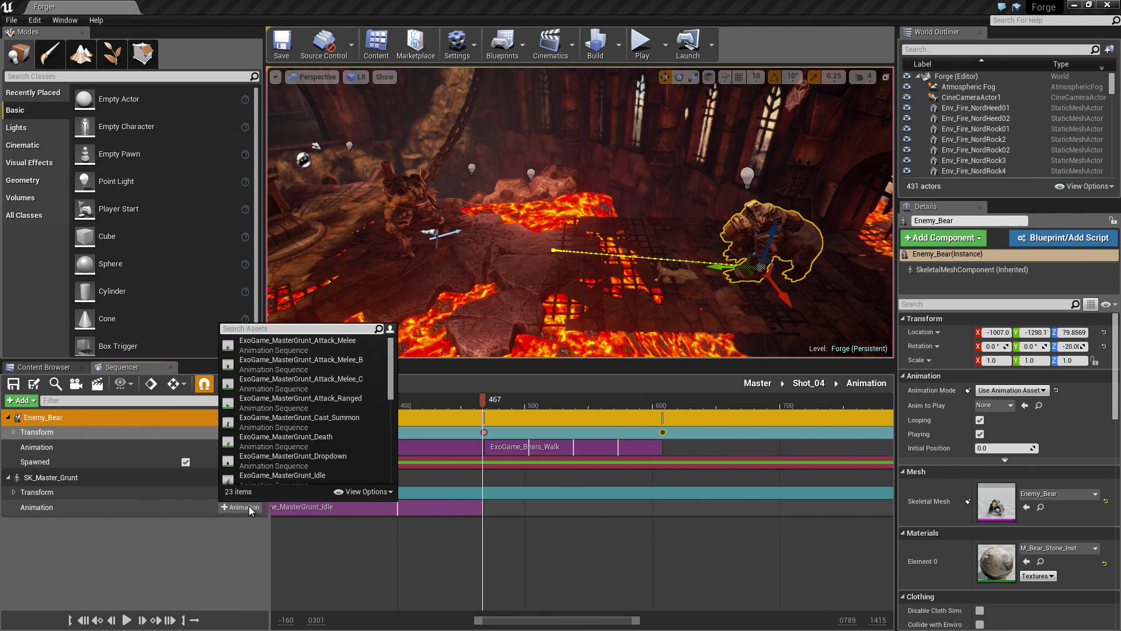
type("summon")
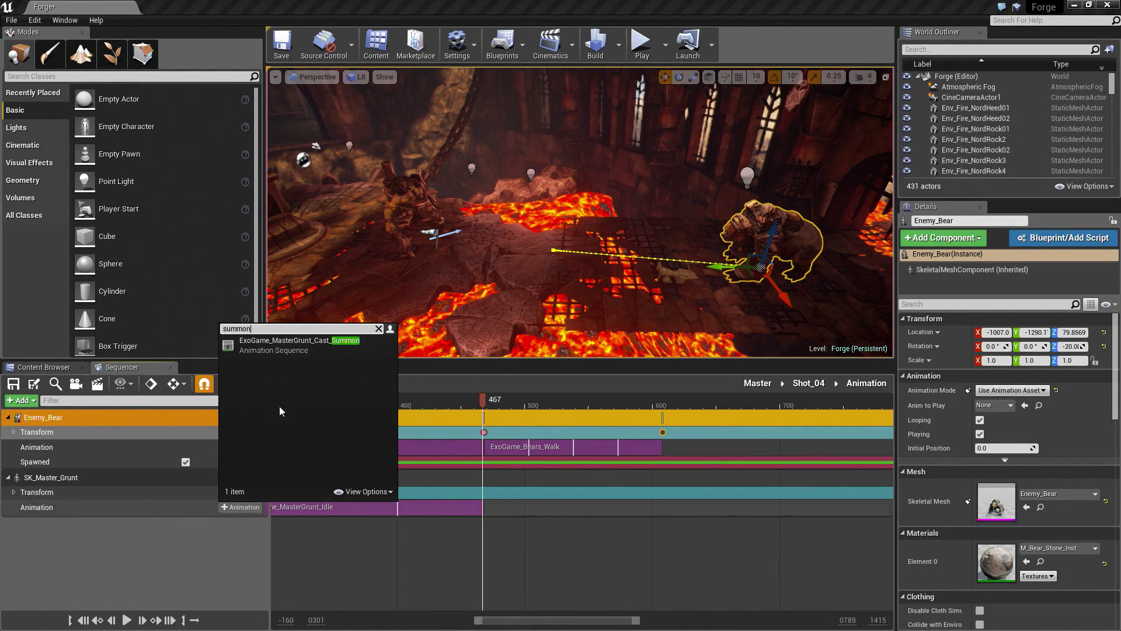
left_click(288, 346)
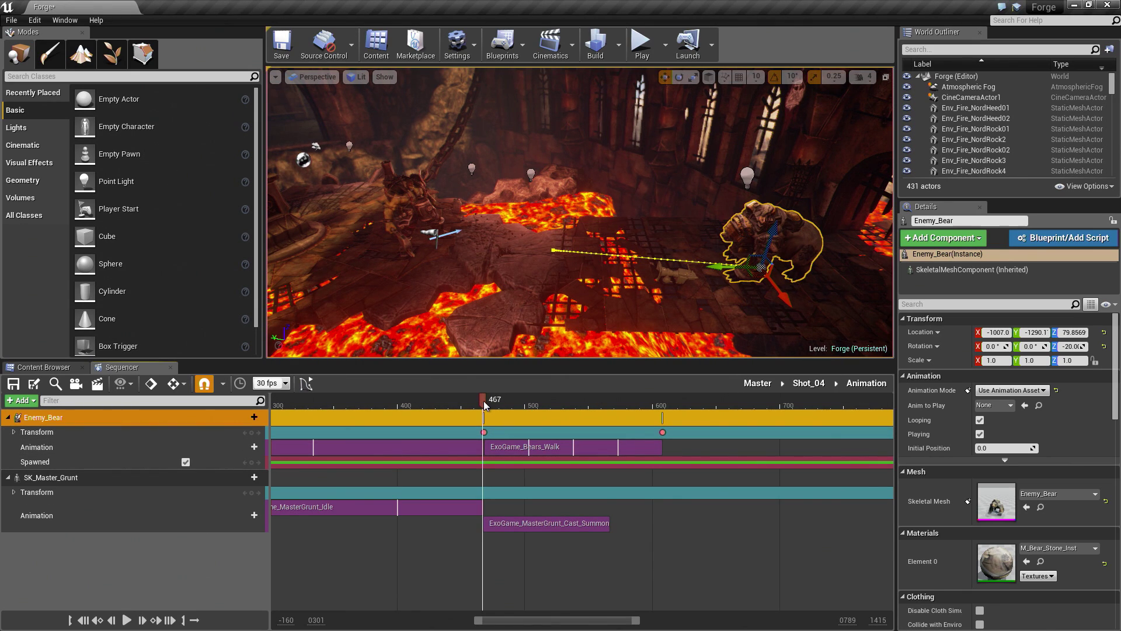
Step: Lengthen the Grunt's Idle clip to about frame 520 and butt Cast_Summon against its end
left_click_drag(484, 400, 631, 411)
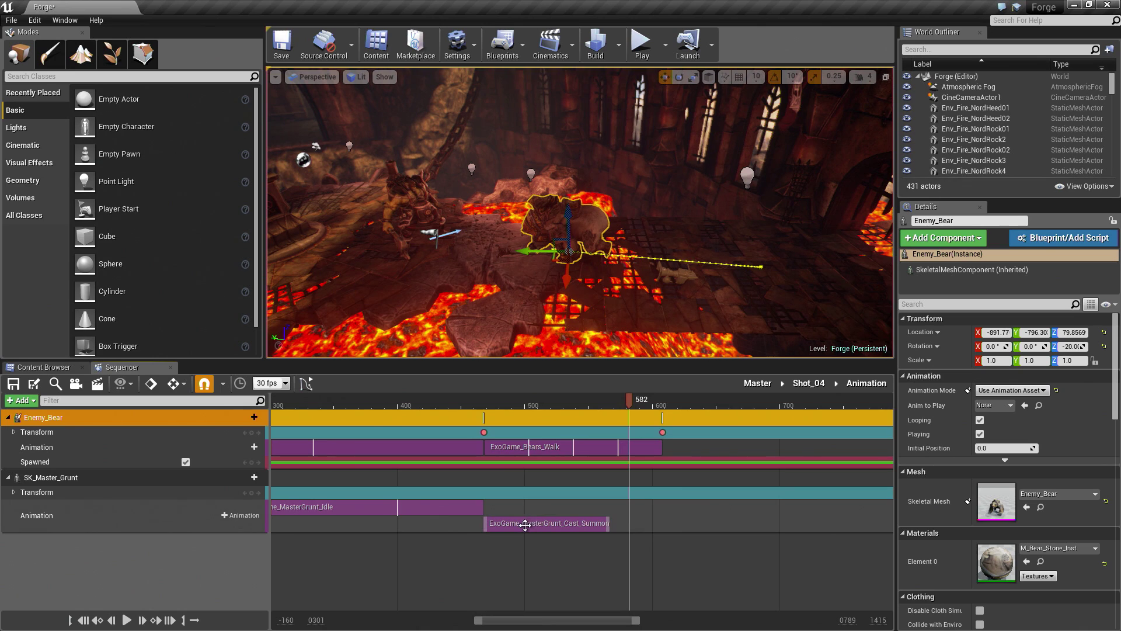
left_click_drag(525, 523, 615, 522)
scroll(530, 523, "left", 2)
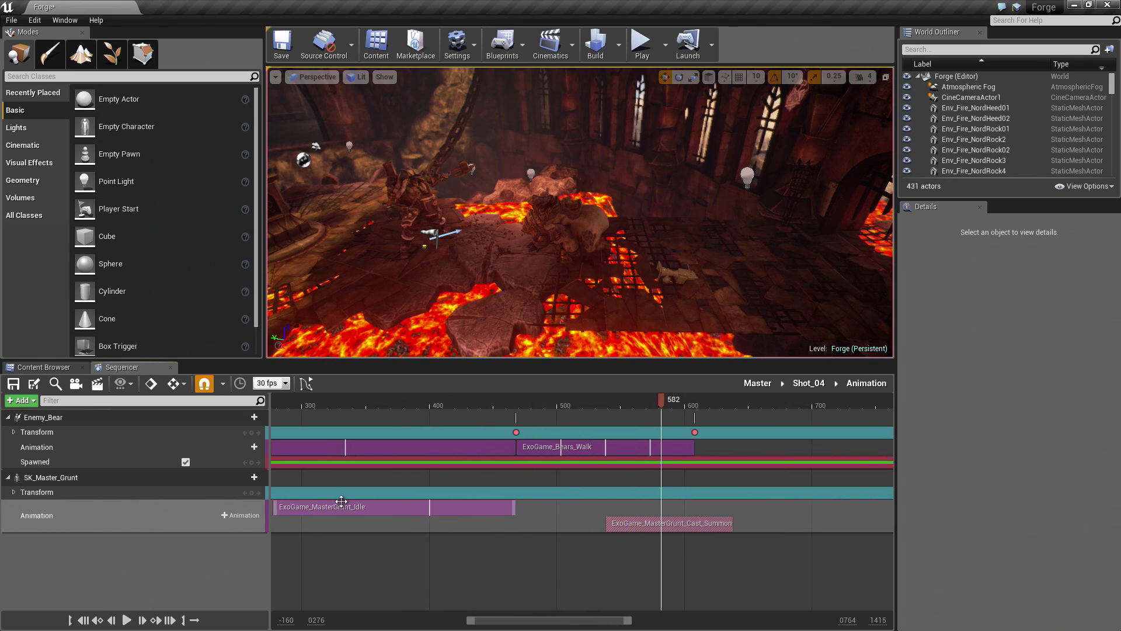
left_click_drag(515, 508, 549, 508)
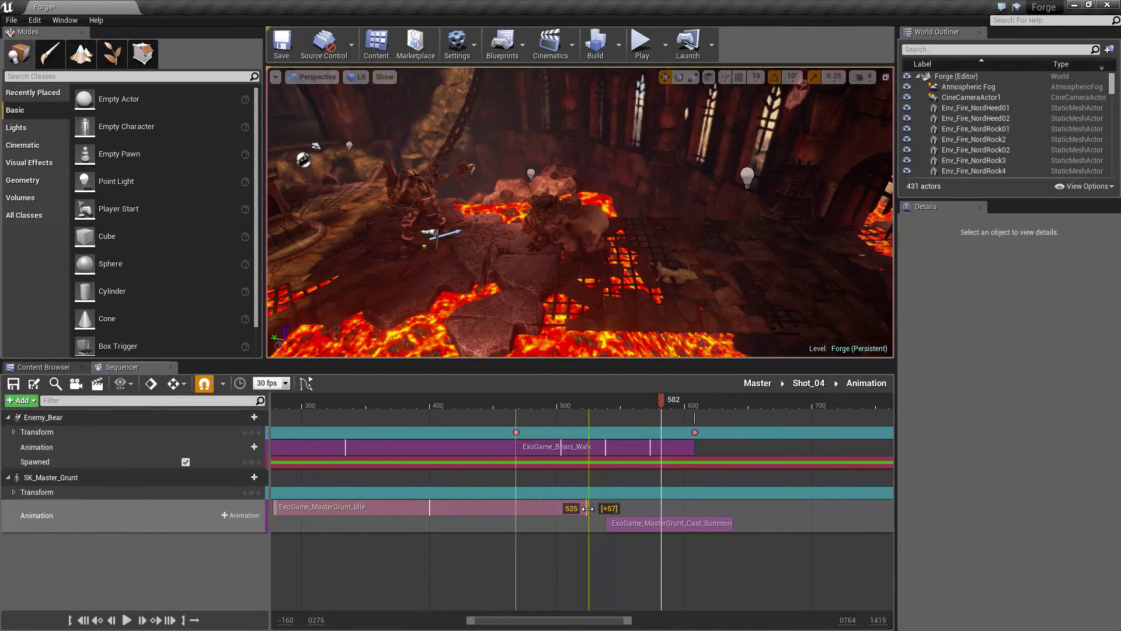
left_click_drag(587, 509, 625, 524)
left_click_drag(667, 405, 649, 407)
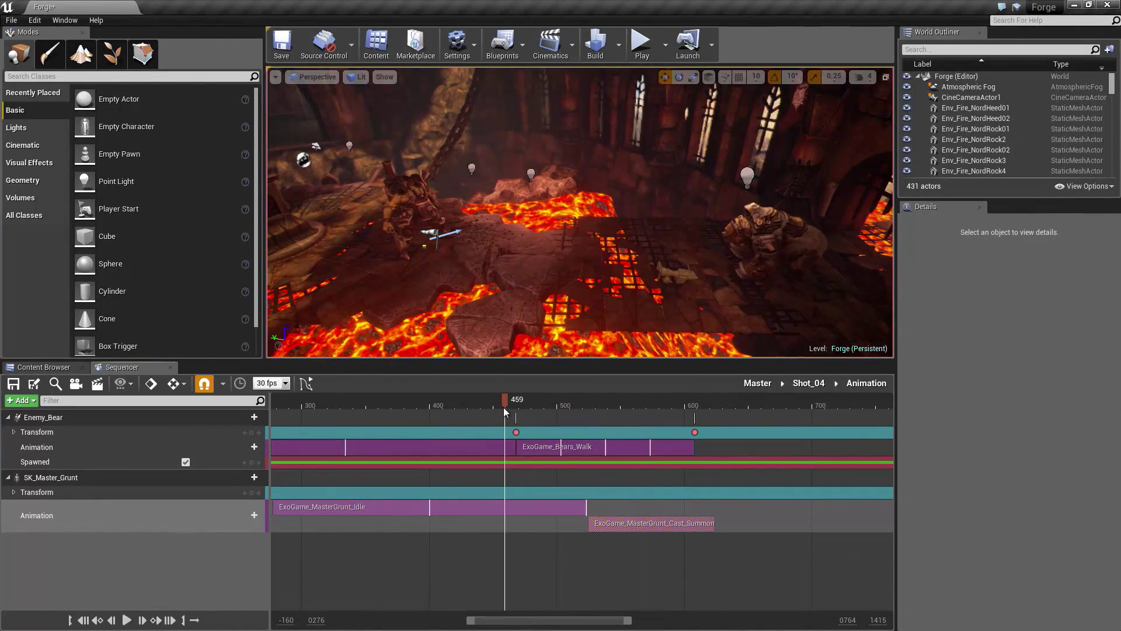
left_click_drag(504, 407, 695, 421)
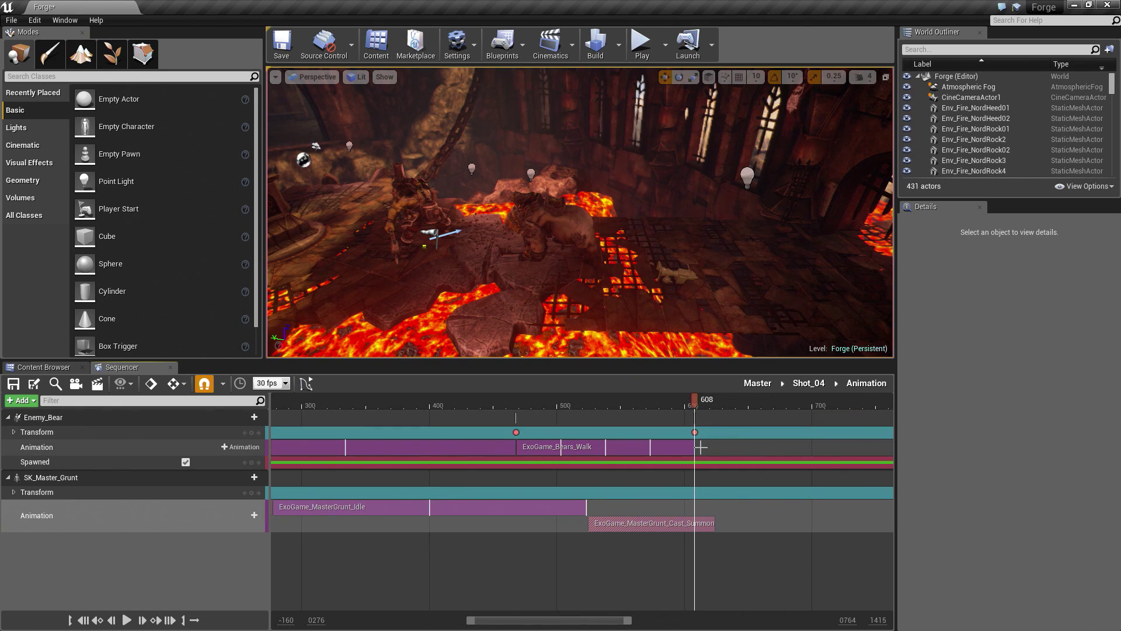
Step: Add ExoGame_Bears_Attack_Melee_B to Enemy_Bear after the walk and preview it at frame 630
scroll(700, 447, "up", 5)
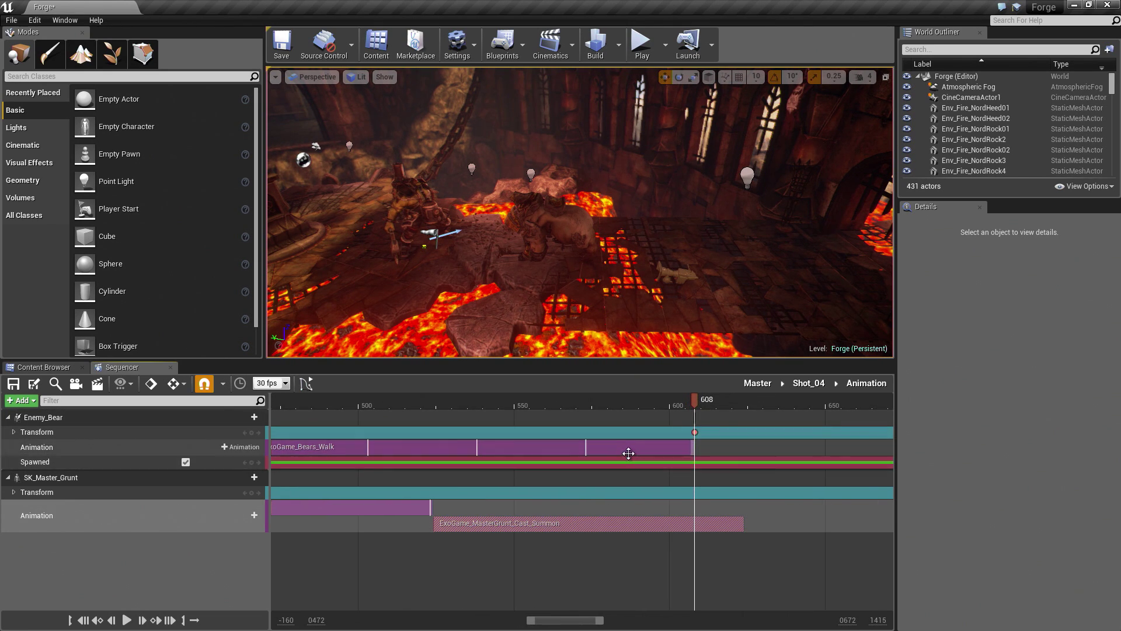
left_click(242, 446)
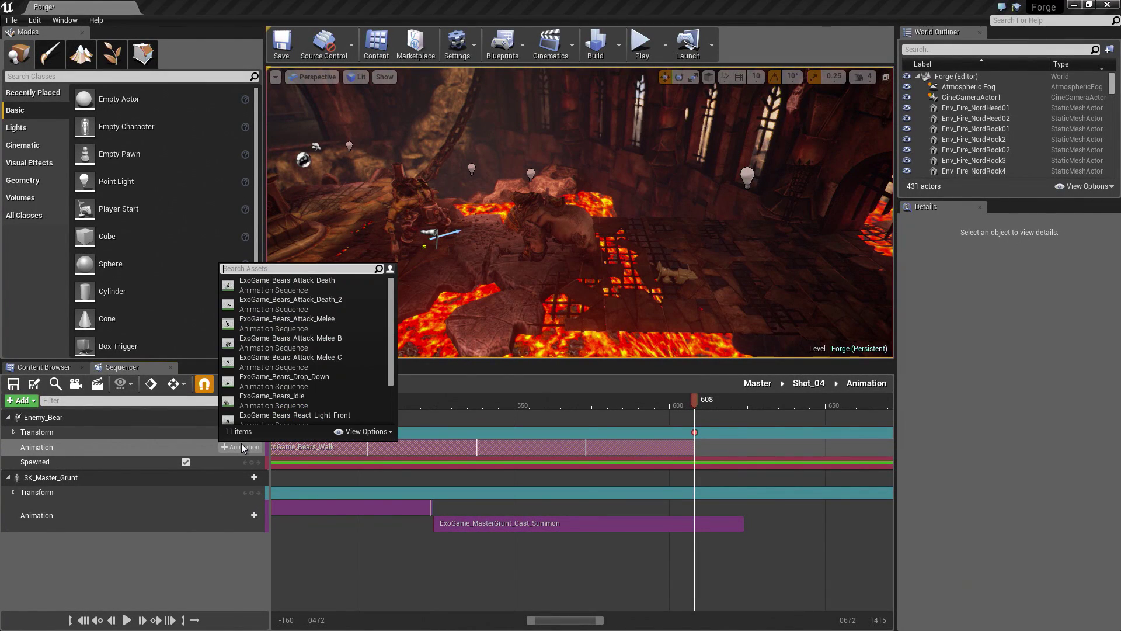
type("melee")
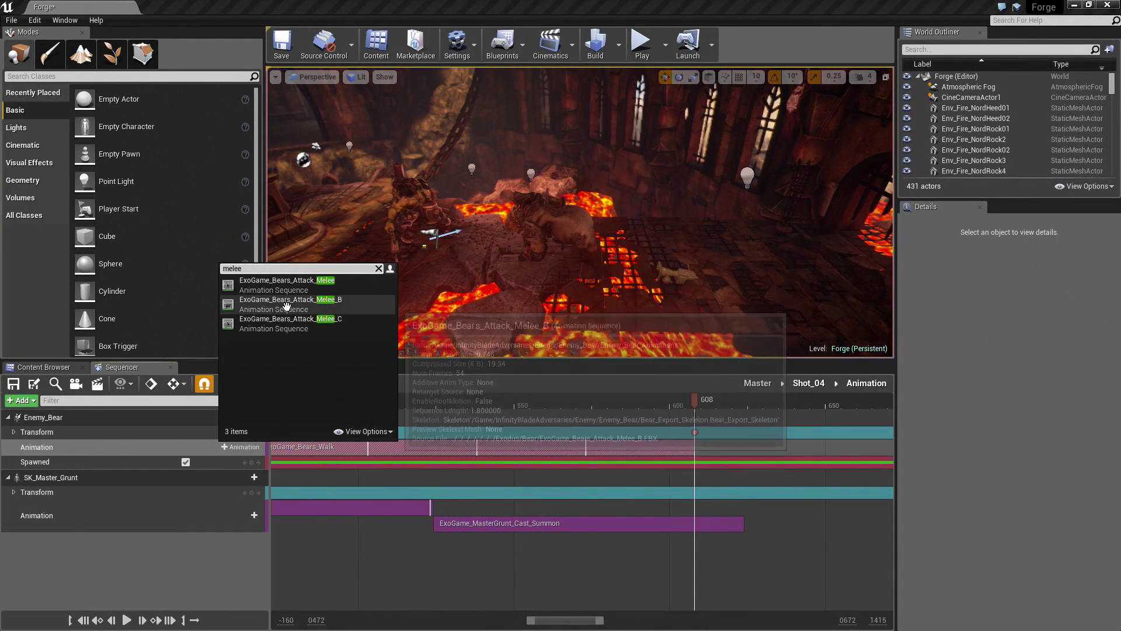
left_click(286, 305)
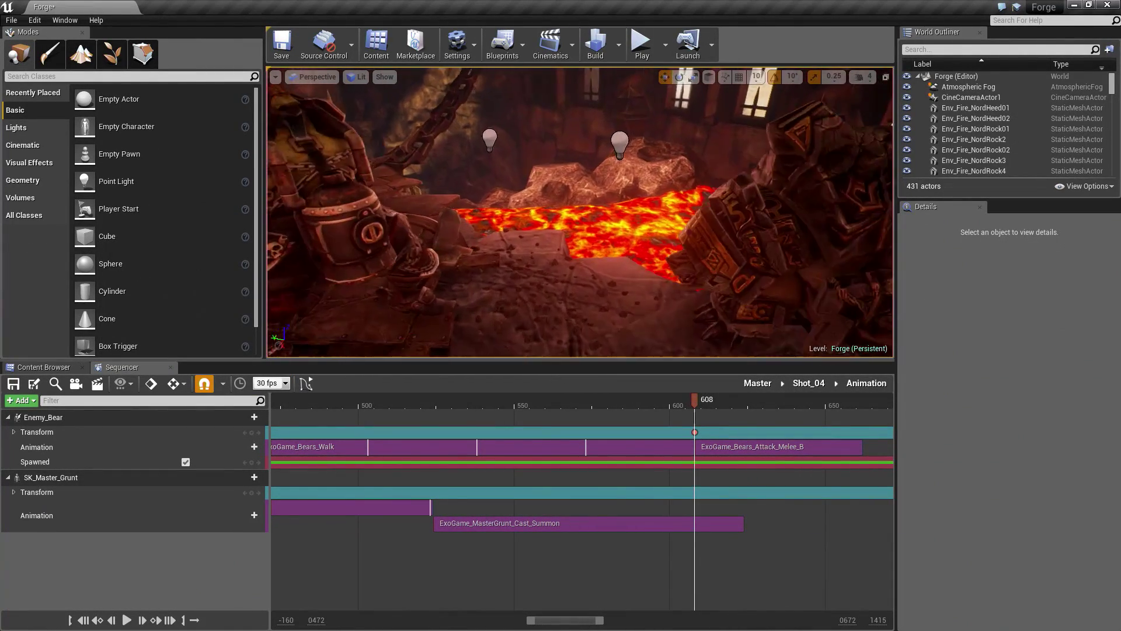
right_click_drag(580, 211, 569, 209)
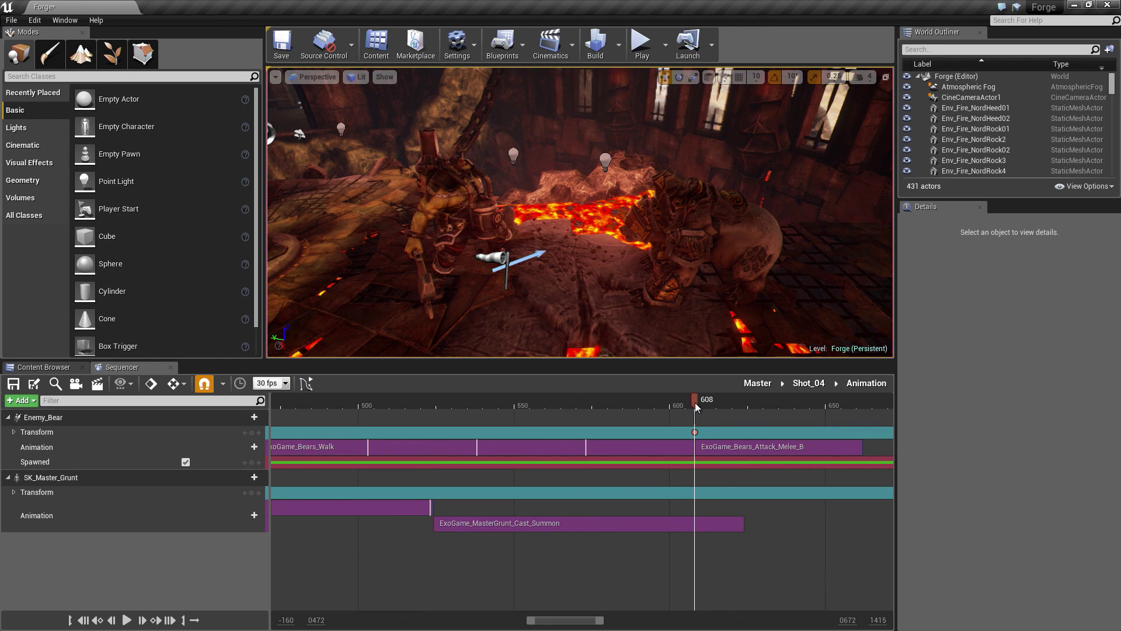
mouse_move(699, 406)
left_mouse_down()
mouse_move(804, 416)
mouse_move(622, 416)
mouse_move(695, 408)
left_mouse_up()
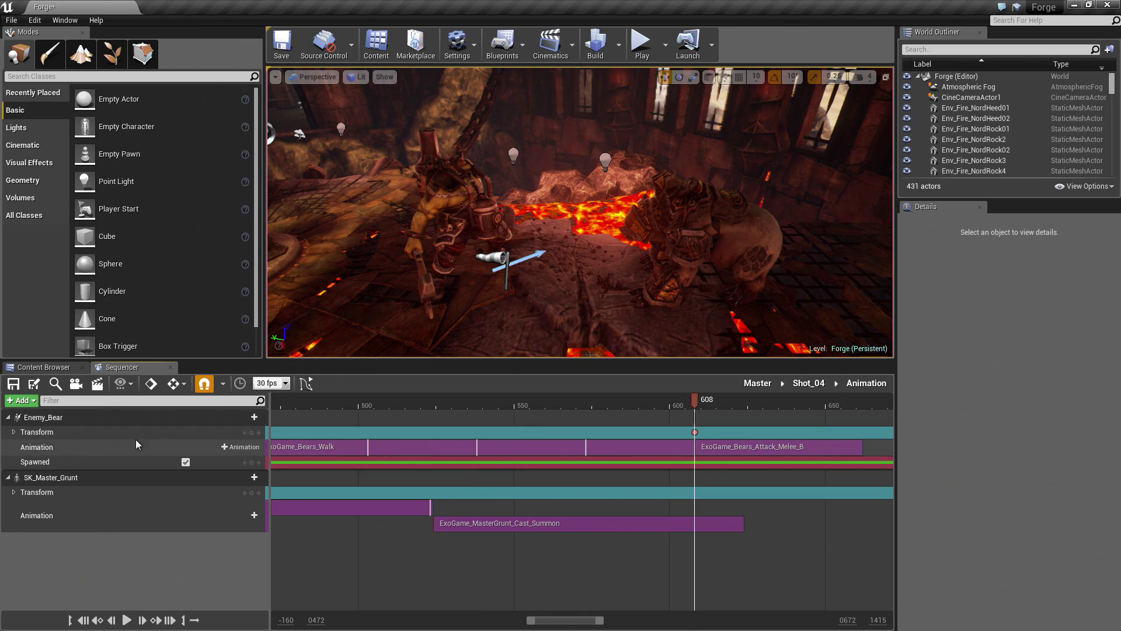
Step: Key Enemy_Bear's Transform at frame 608 with the bear nudged slightly toward the Grunt
left_click(82, 418)
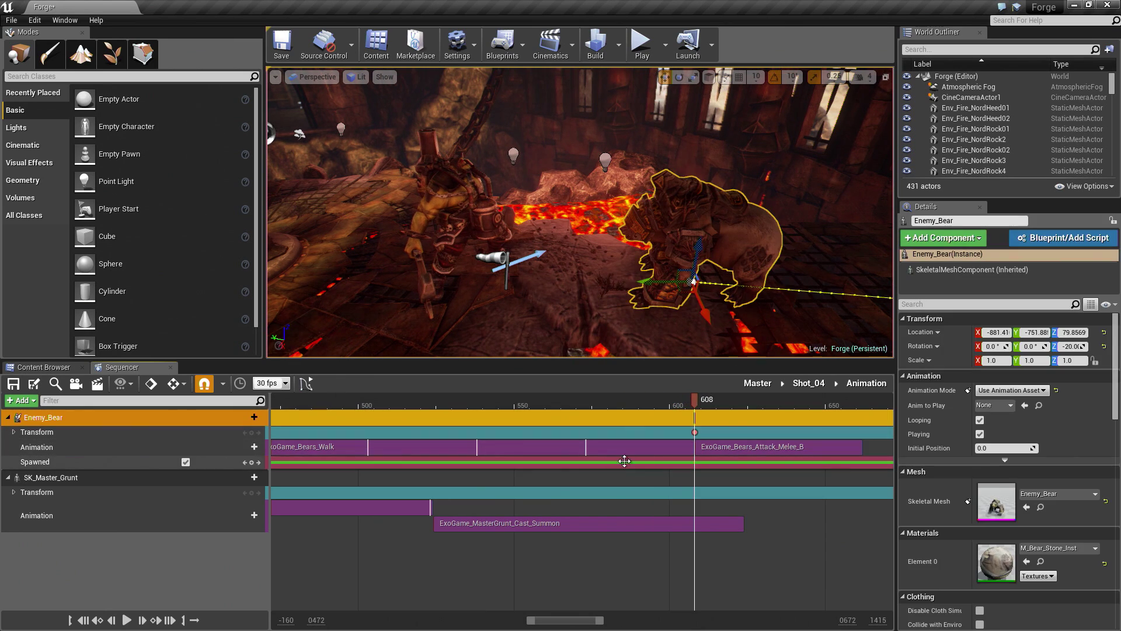
left_click(696, 433)
key("Return")
left_click_drag(653, 280, 631, 283)
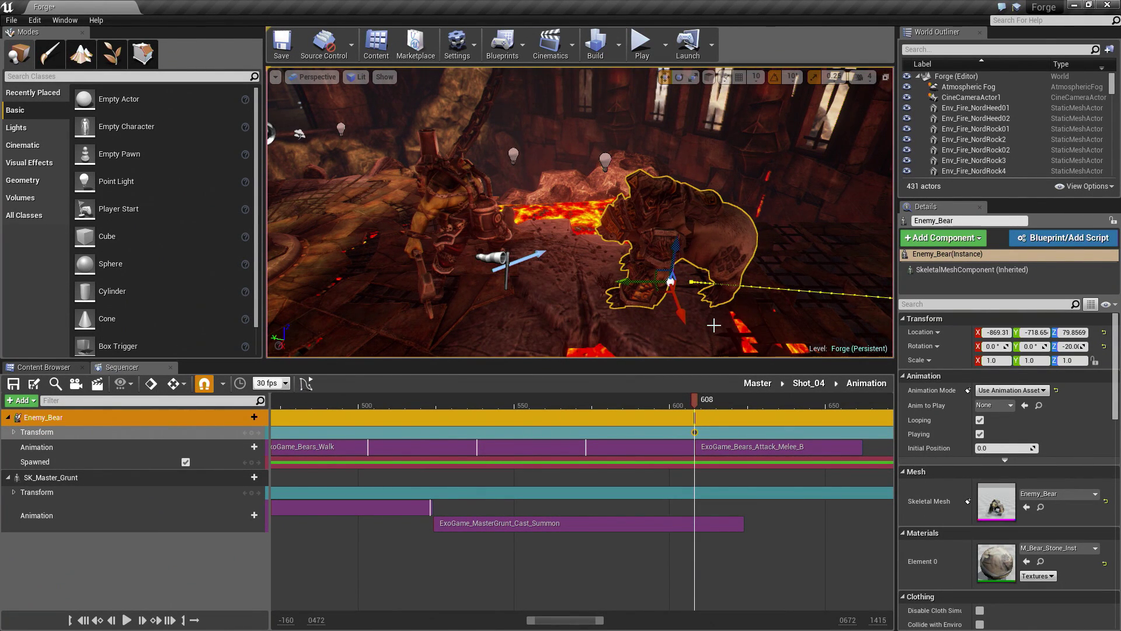
mouse_move(696, 400)
left_mouse_down()
mouse_move(549, 400)
mouse_move(693, 389)
mouse_move(810, 399)
mouse_move(640, 399)
mouse_move(697, 389)
mouse_move(668, 390)
mouse_move(696, 400)
left_mouse_up()
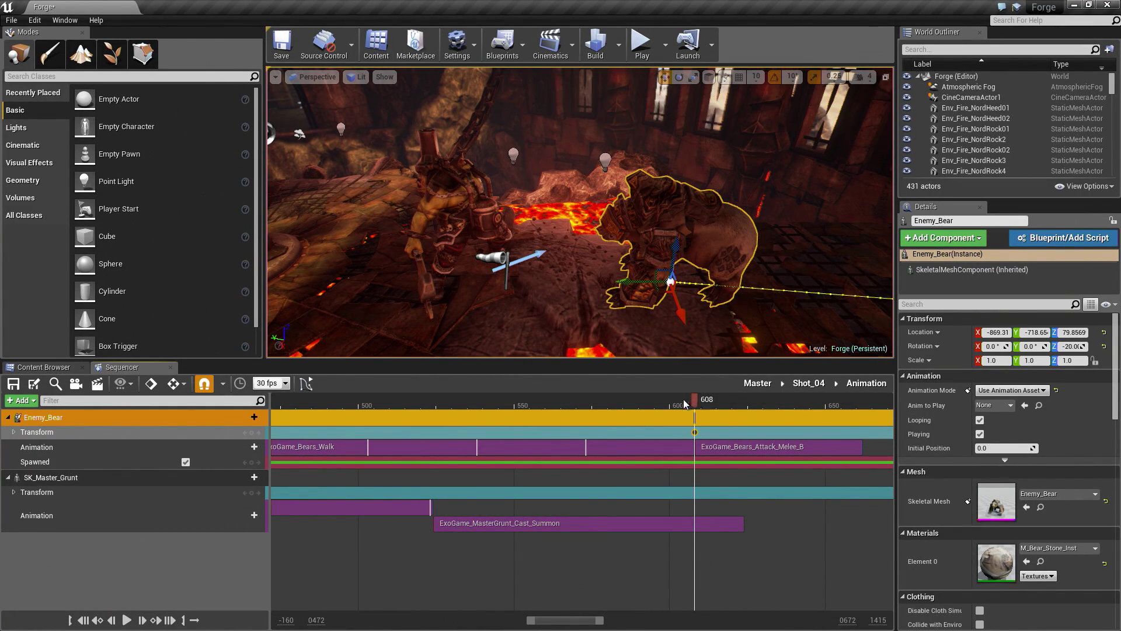
Step: Slide Cast_Summon later and stretch the Grunt's first clip to meet it
left_click_drag(682, 403, 800, 403)
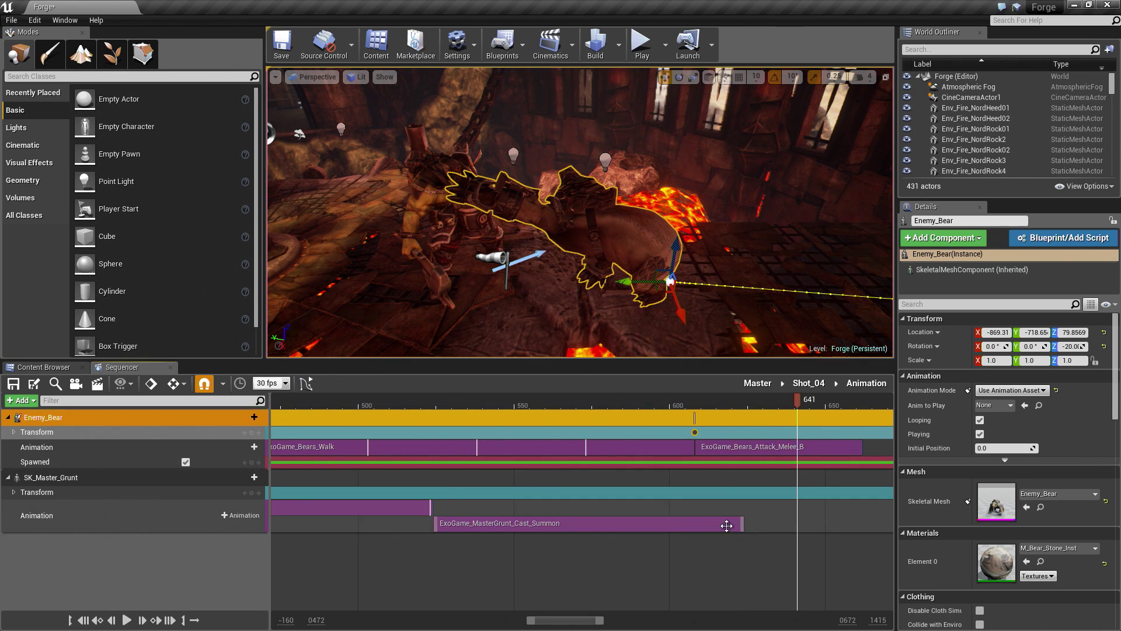
left_click_drag(619, 527, 759, 527)
mouse_move(797, 403)
left_mouse_down()
mouse_move(663, 411)
mouse_move(795, 411)
left_mouse_up()
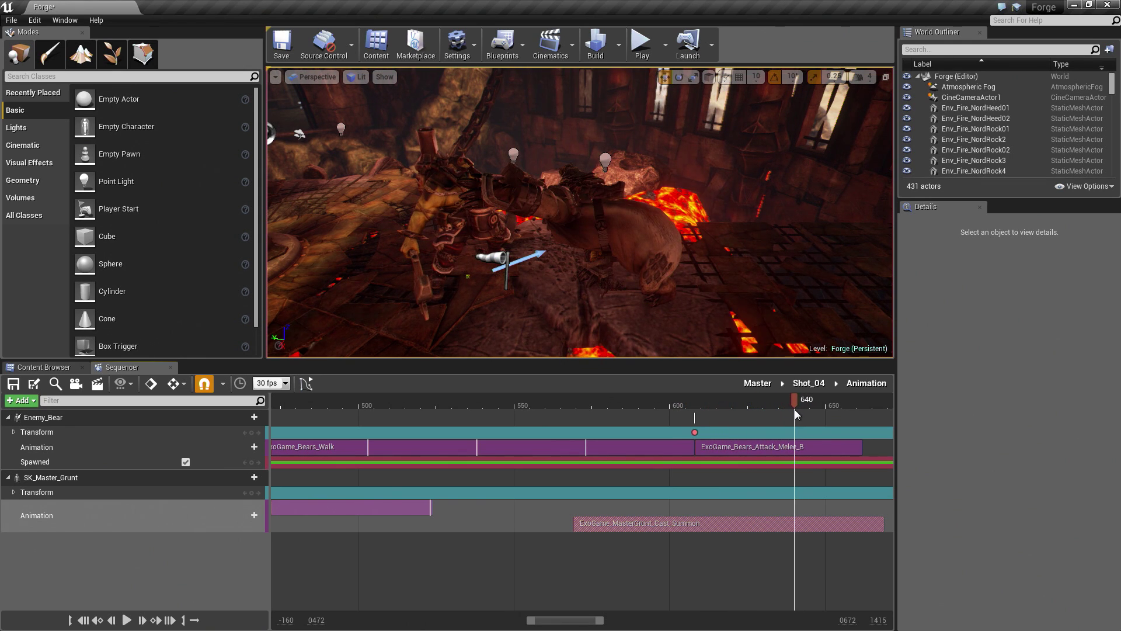
left_click_drag(434, 507, 573, 504)
left_click_drag(489, 420, 797, 437)
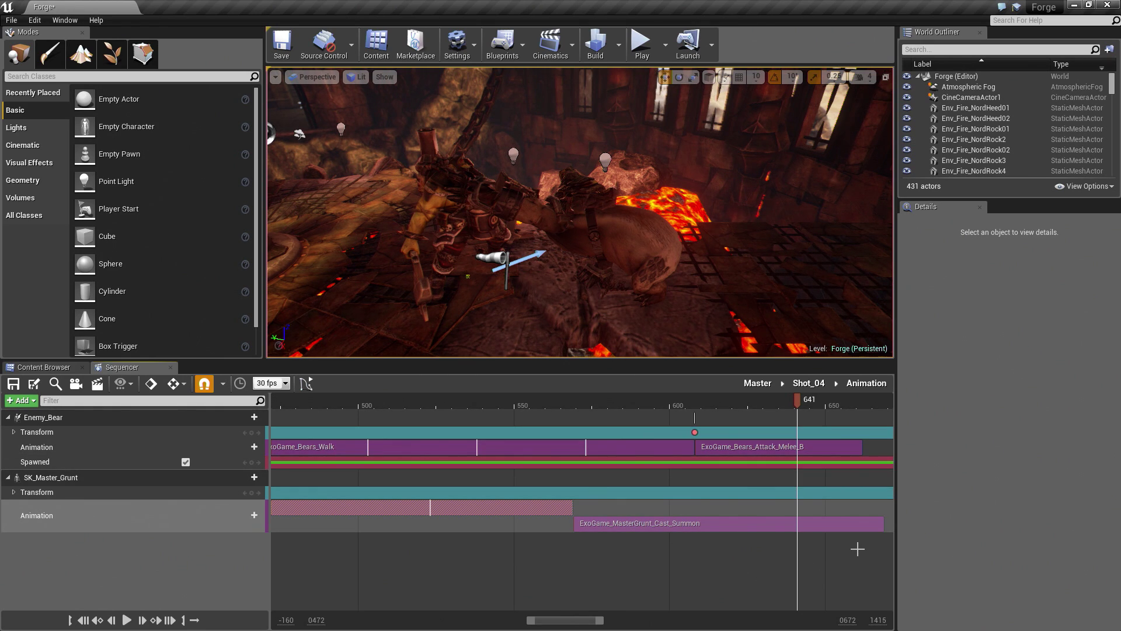
Step: Trim Cast_Summon's end to frame 641
key("Right")
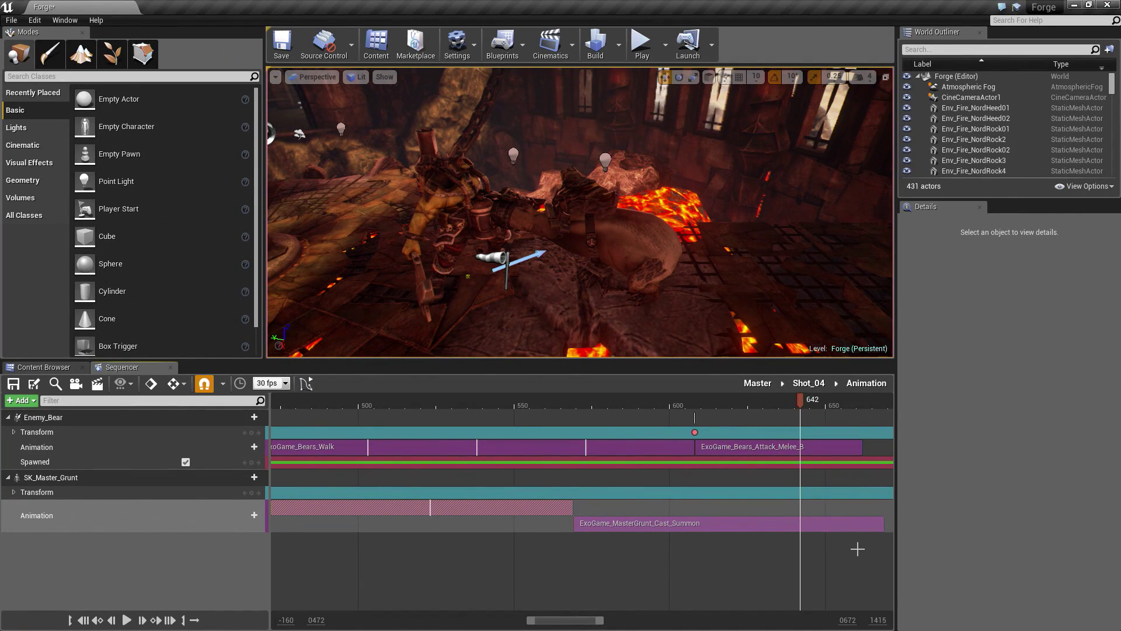
key("Left")
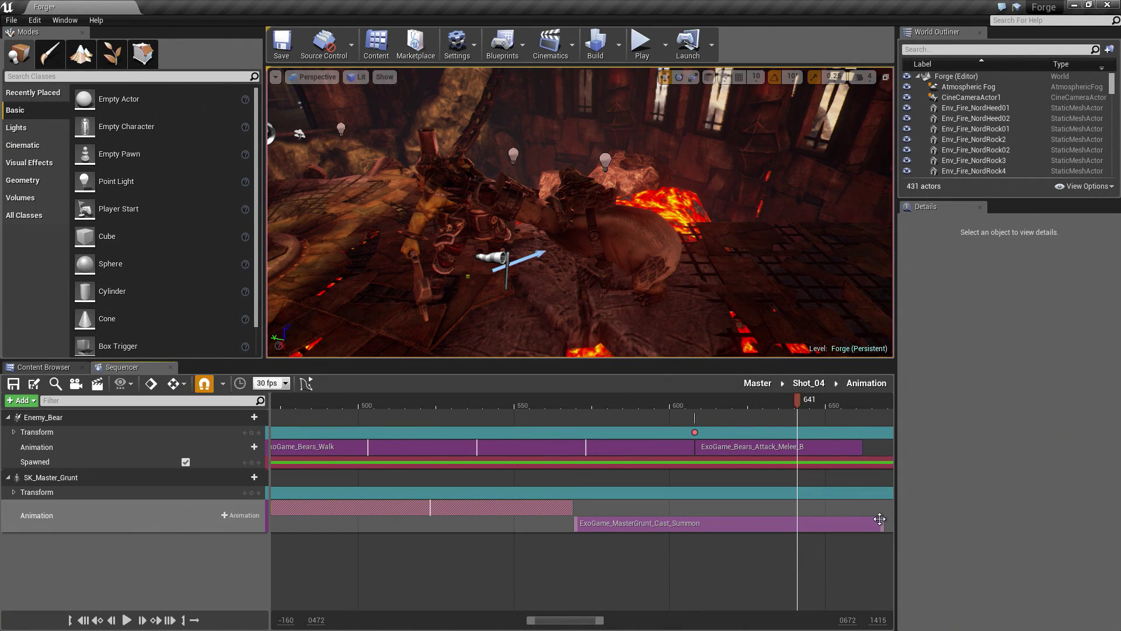
left_click_drag(882, 523, 797, 533)
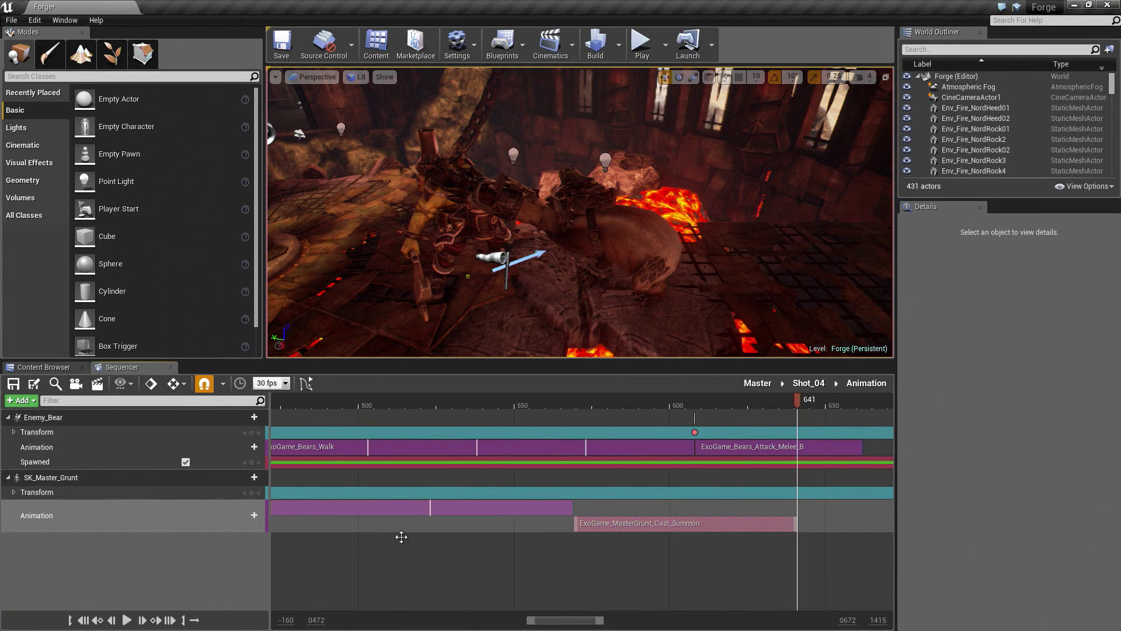
Step: Add ExoGame_MasterGrunt_React_Knockback_Front to the Grunt after Cast_Summon and scrub through it
left_click(239, 516)
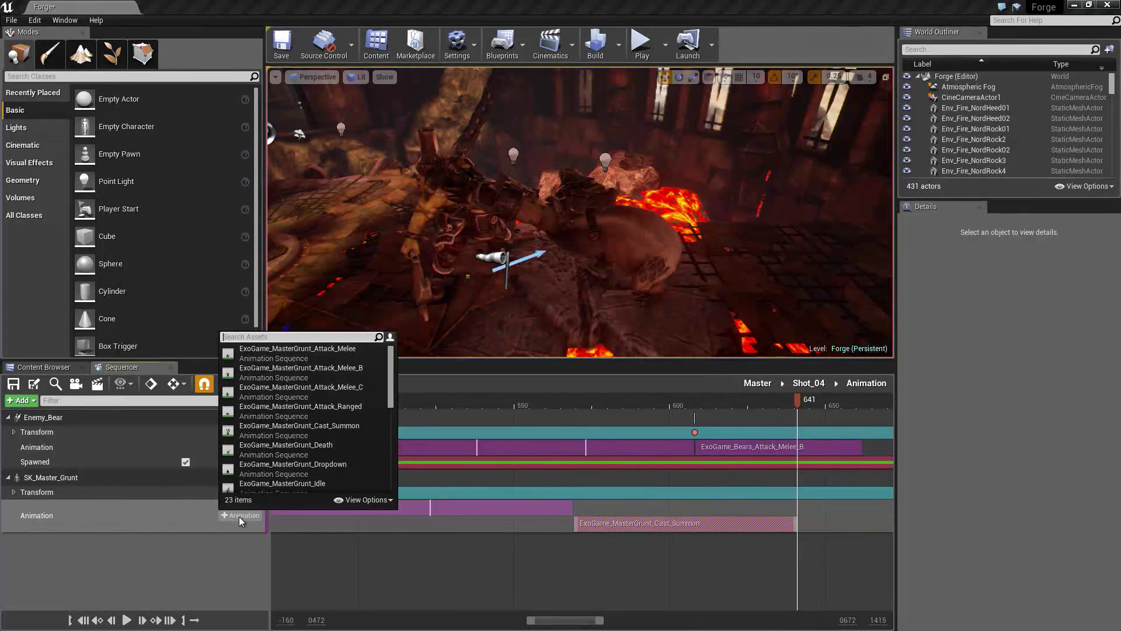
type("f")
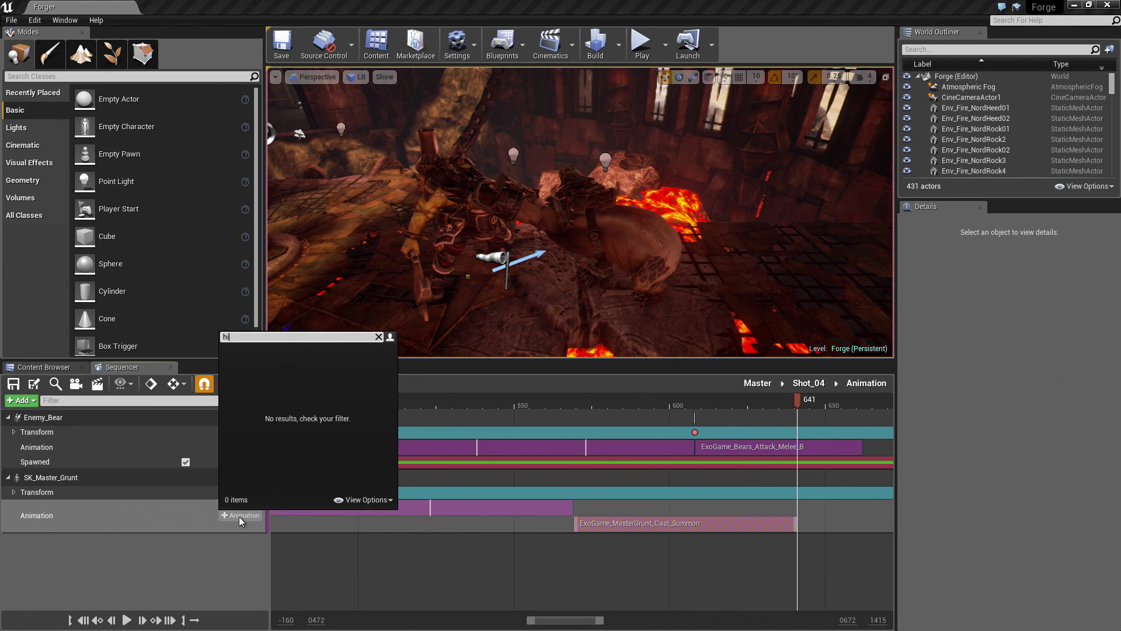
type("eact")
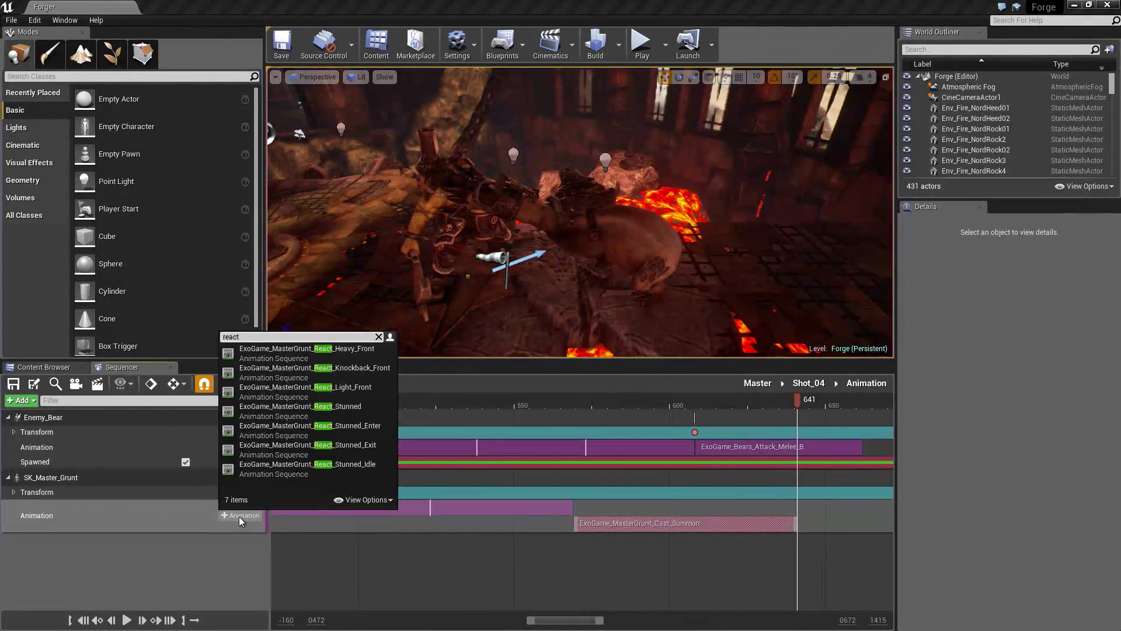
left_click(315, 371)
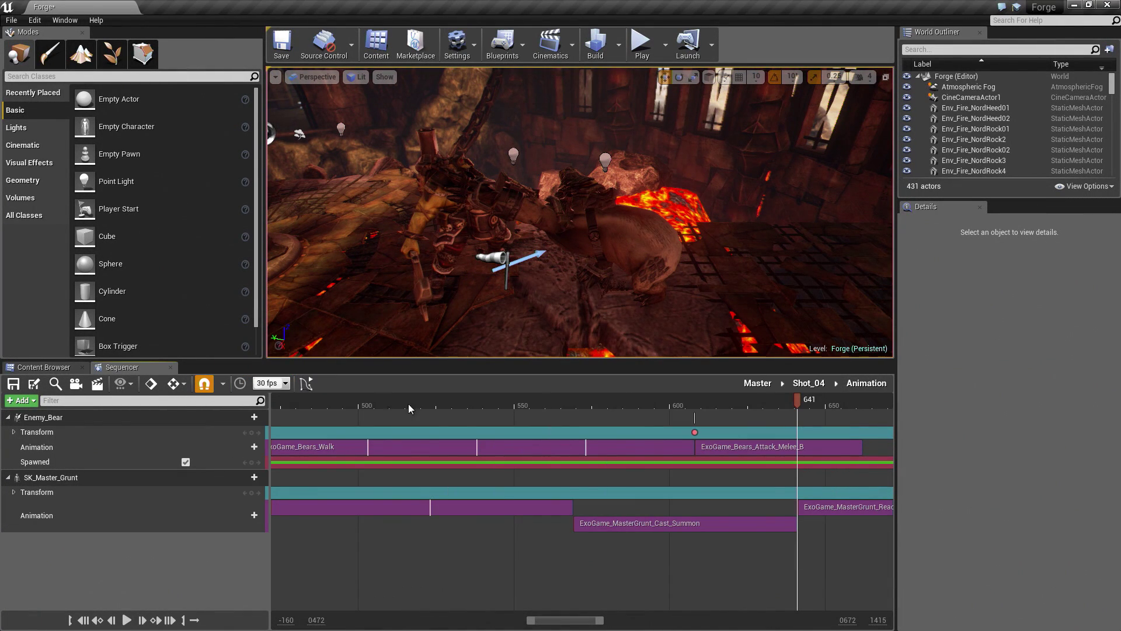
mouse_move(623, 400)
left_mouse_down()
mouse_move(566, 402)
mouse_move(643, 401)
mouse_move(623, 402)
left_mouse_up()
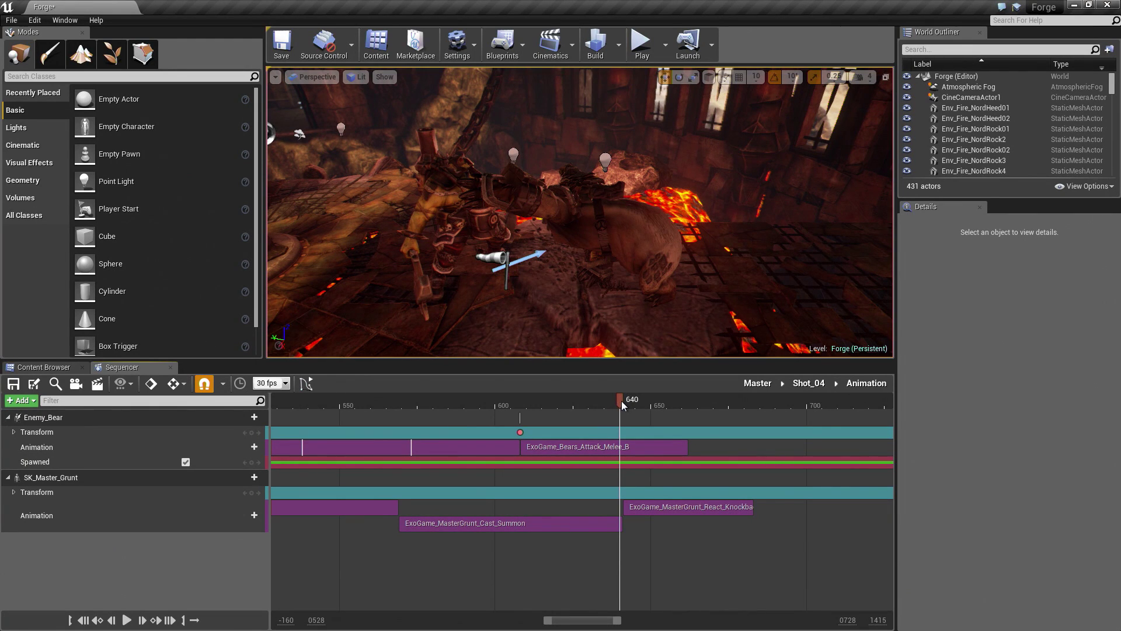
left_click_drag(622, 400, 690, 412)
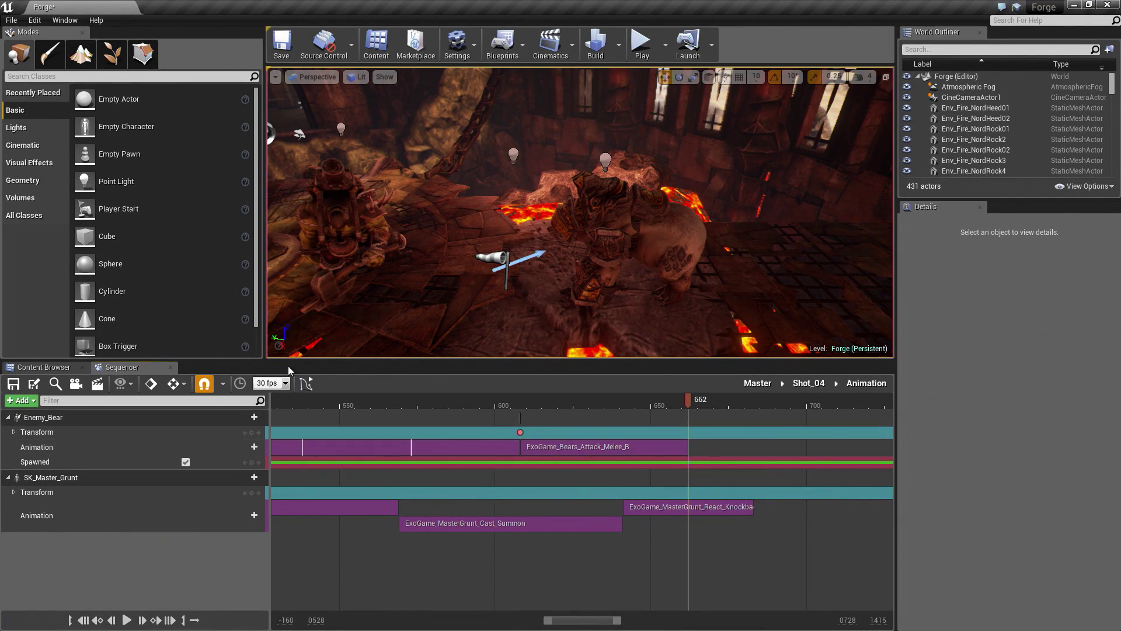
Step: Add ExoGame_Bears_Idle to Enemy_Bear after its melee attack and preview it
left_click(244, 446)
type("idle")
left_click(290, 286)
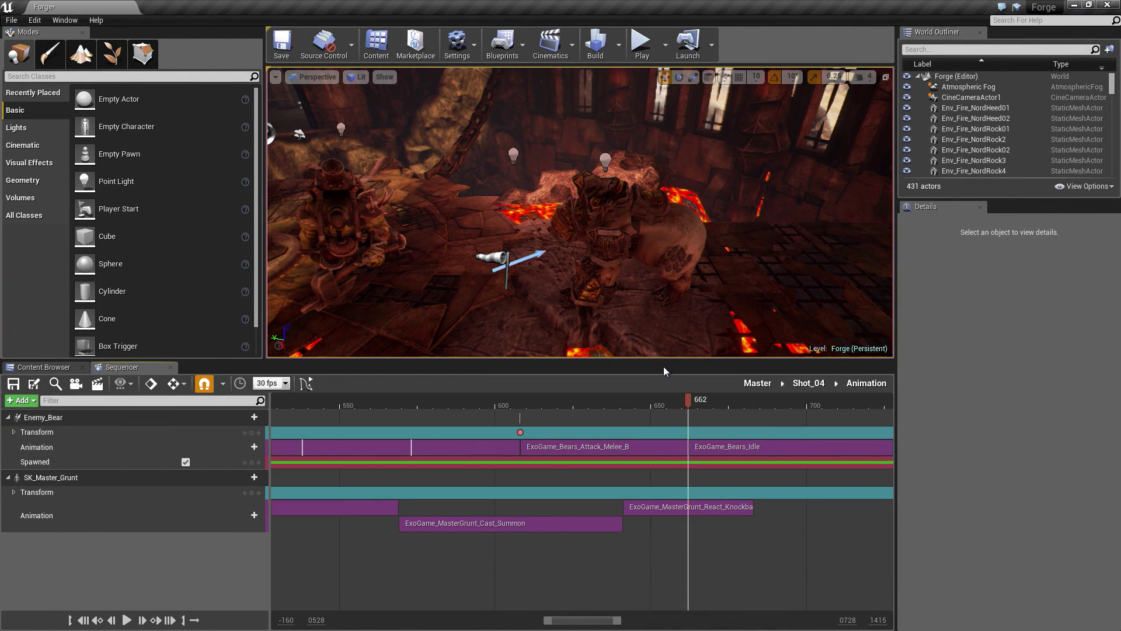
left_click_drag(691, 403, 755, 408)
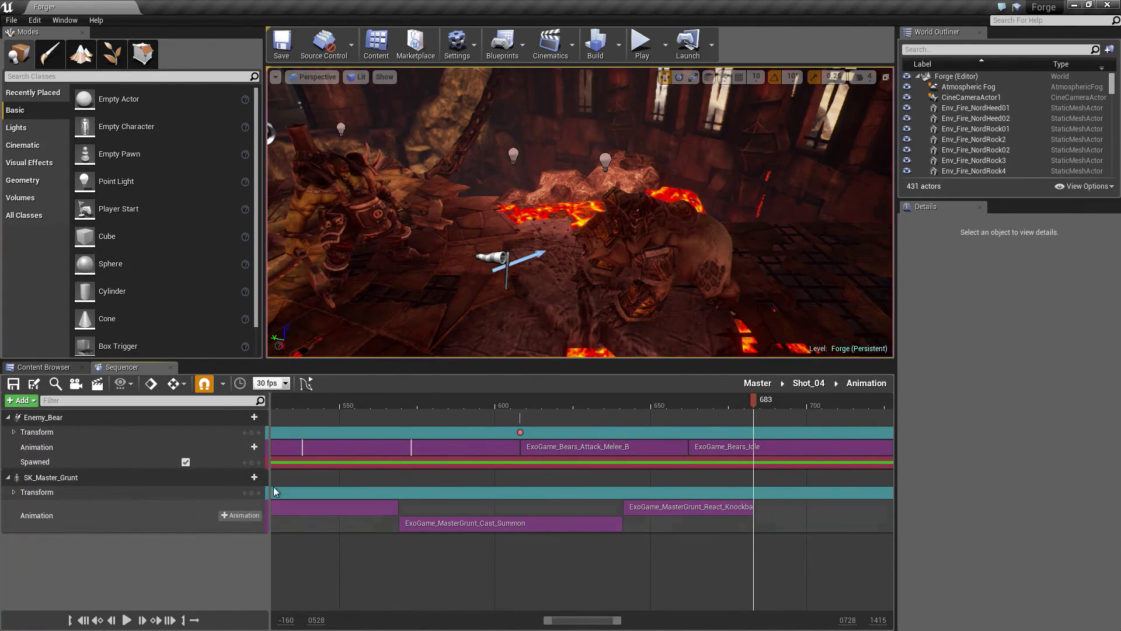
Step: Add ExoGame_MasterGrunt_Attack_Ranged to the Grunt after the knockback and check it near frame 685
left_click(239, 515)
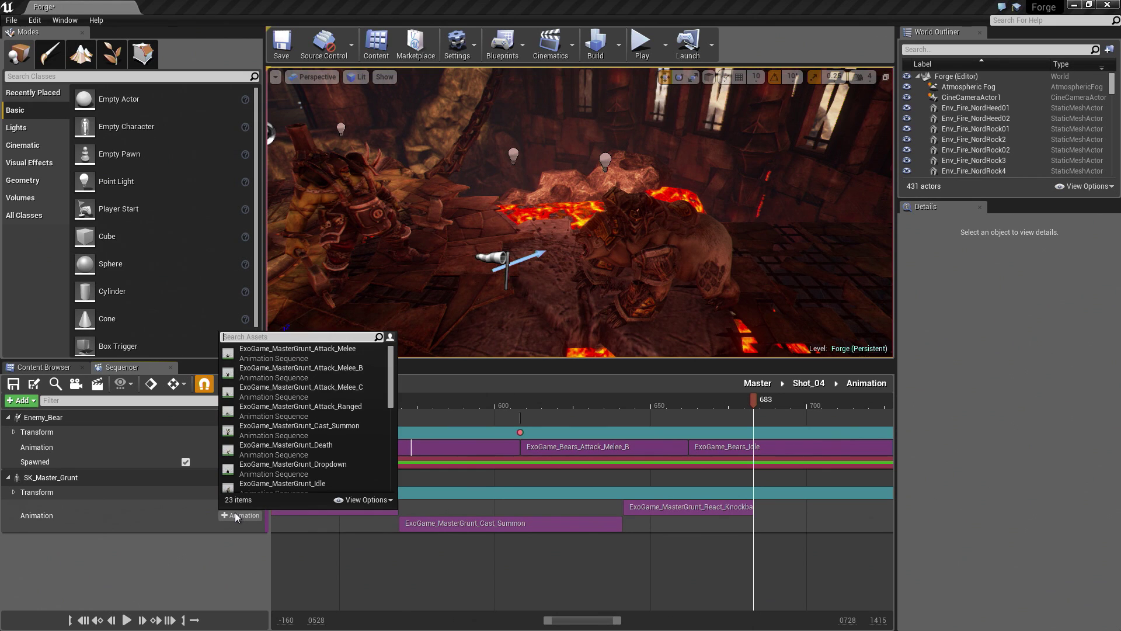
type("ranged")
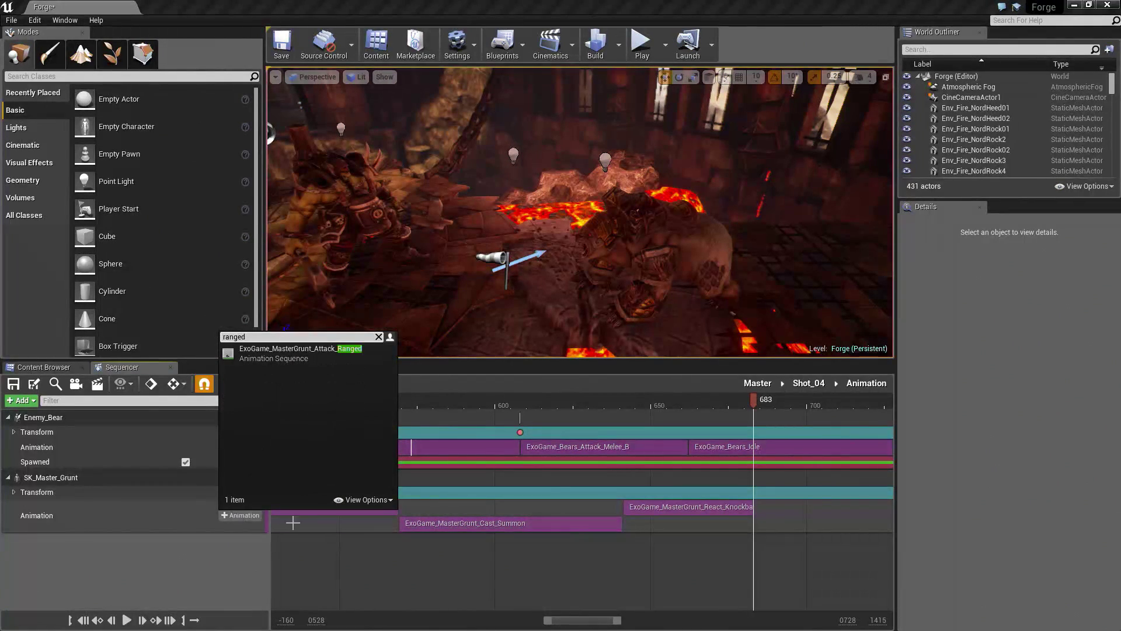
left_click(272, 358)
right_click_drag(766, 551, 524, 528)
left_click(537, 405)
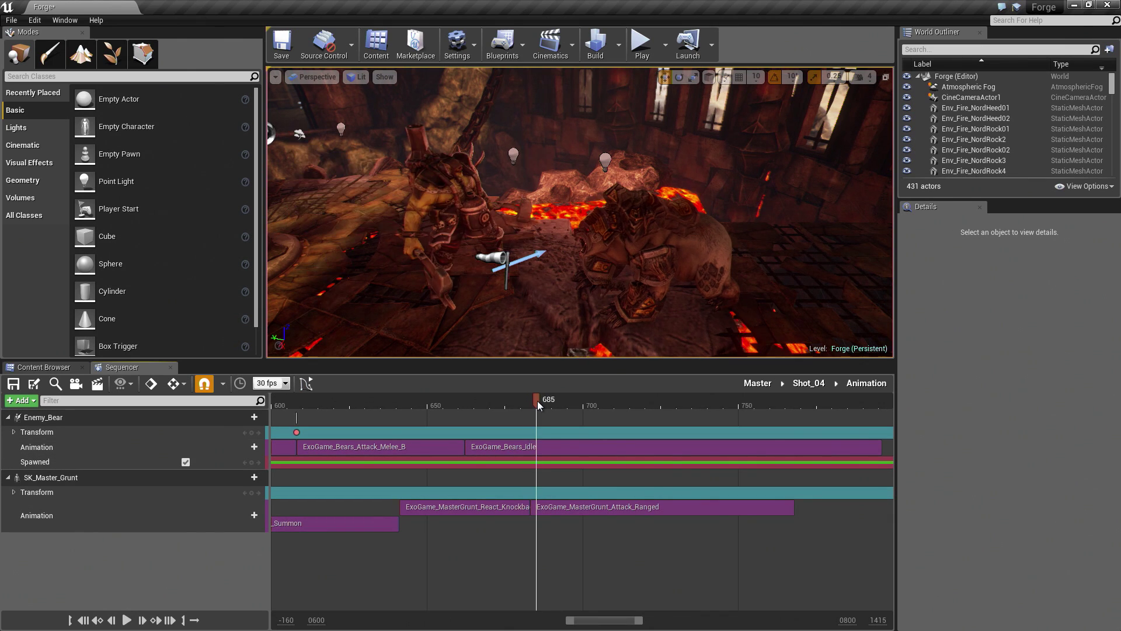
left_click_drag(538, 400, 508, 399)
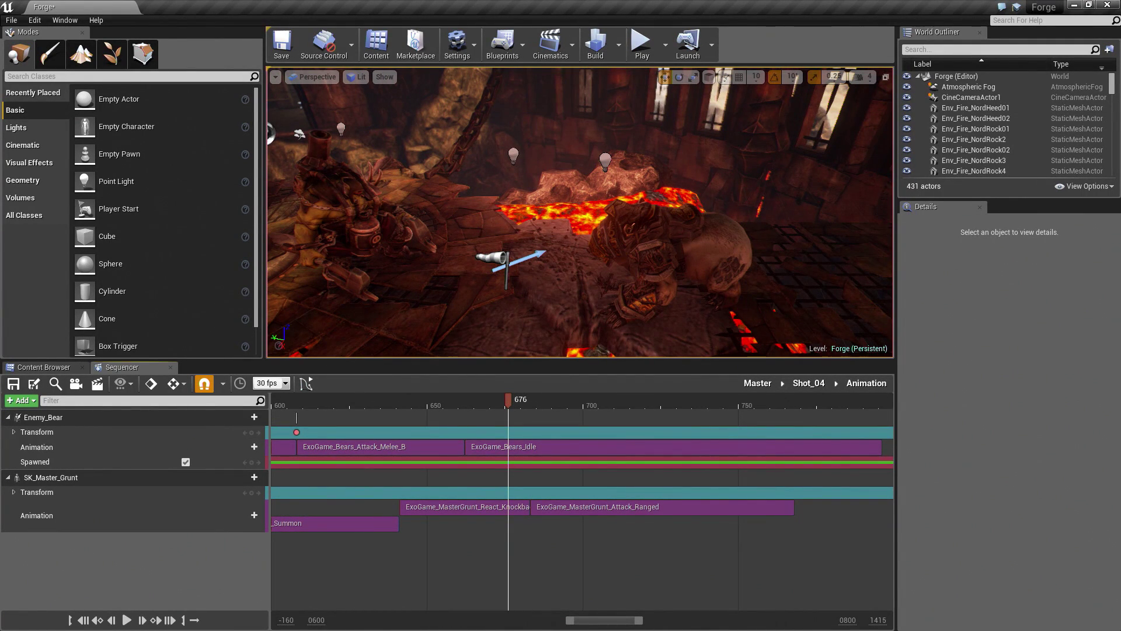
Step: Frame SK_Master_Grunt in the viewport with F and scrub through his knockback and Attack_Ranged
left_click(512, 412)
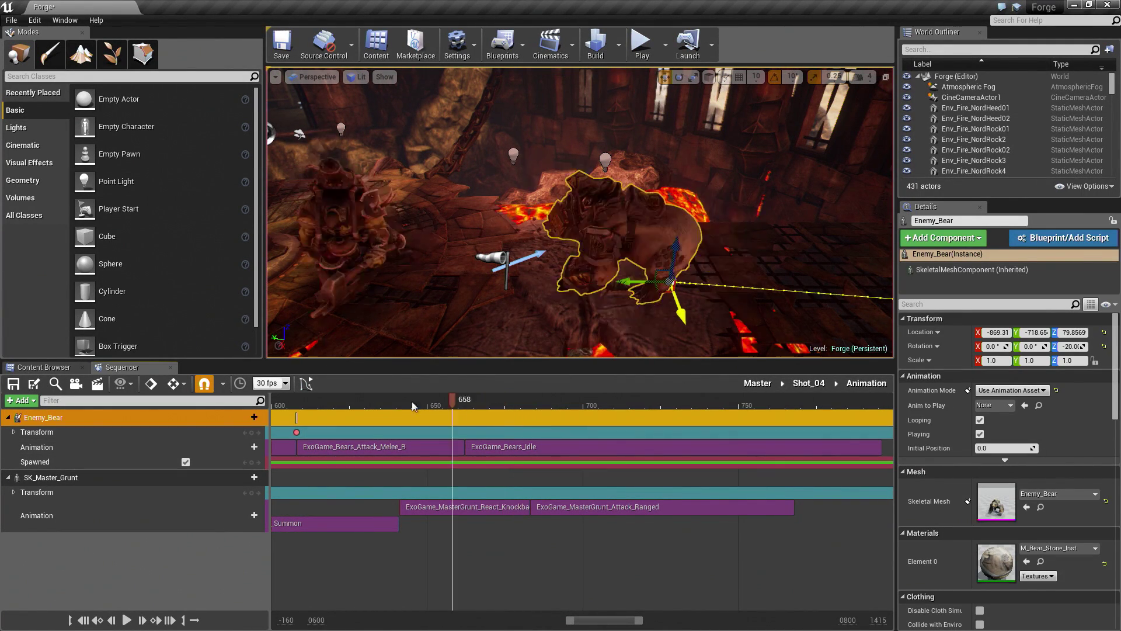
left_click_drag(397, 400, 420, 411)
left_click(349, 217)
key("f")
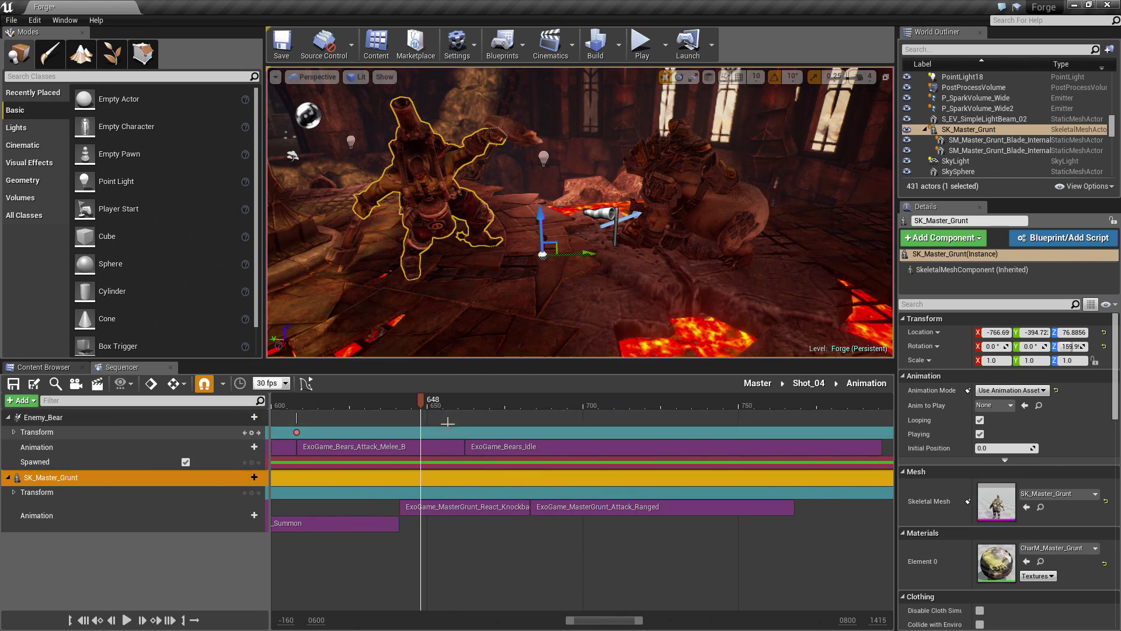
left_click_drag(421, 409, 350, 409)
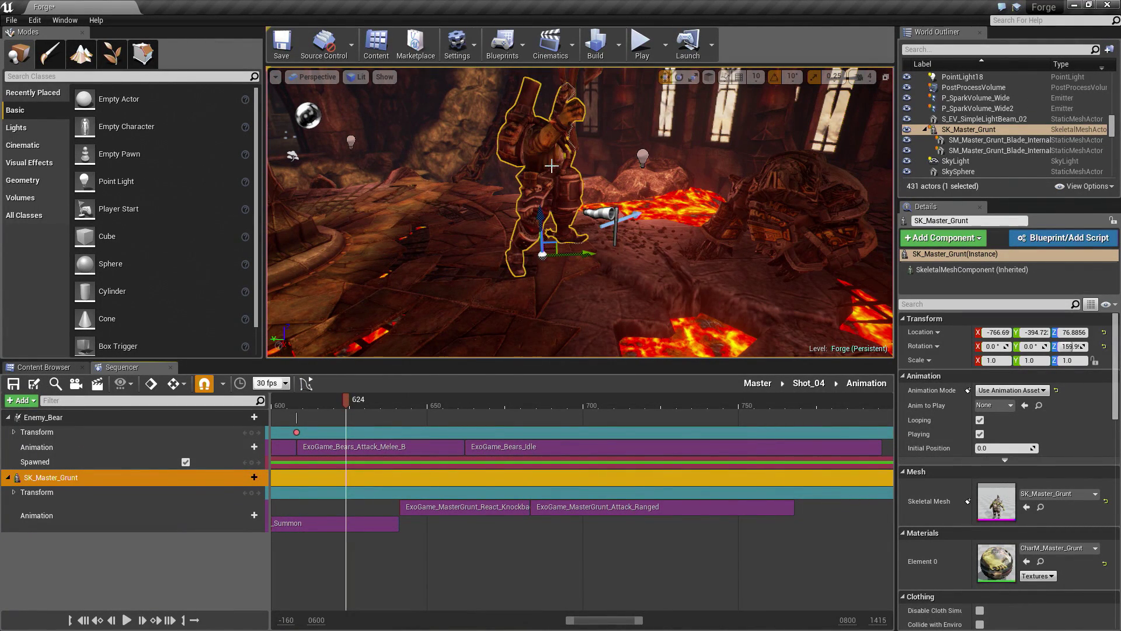
left_click_drag(347, 402, 533, 423)
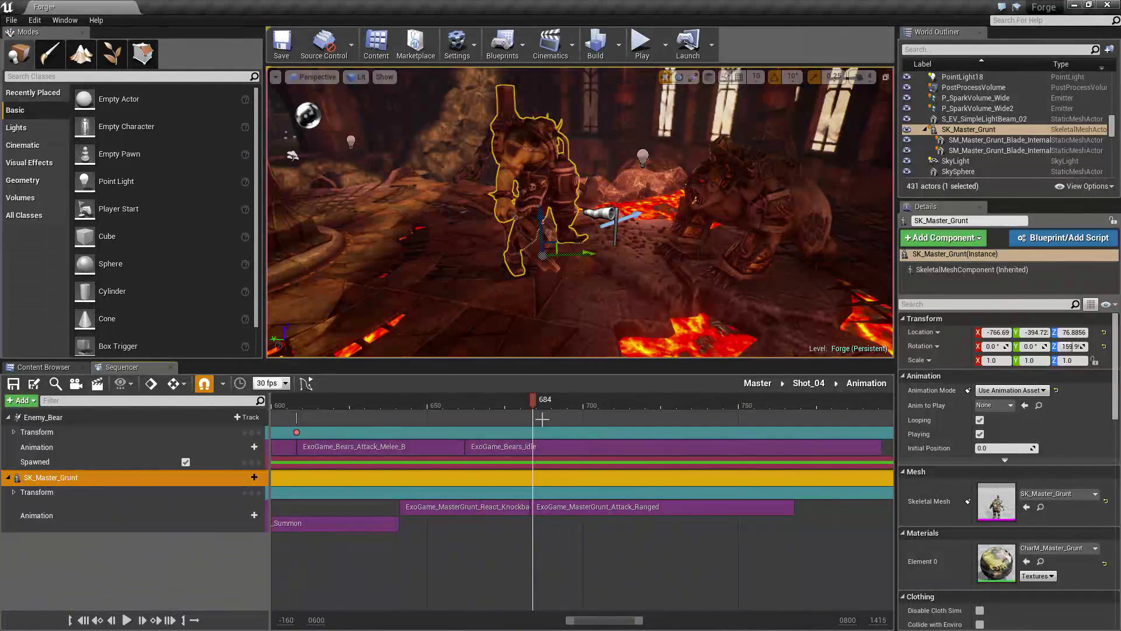